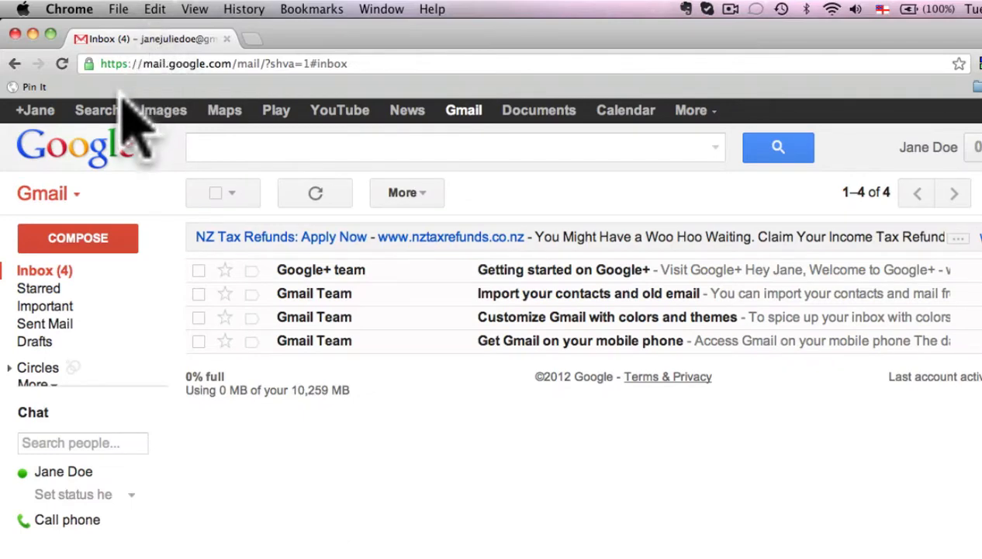
Open the Google Search page from Gmail in a new tab, and close that tab.
{"action": "left_click", "coordinate": [98, 110]}
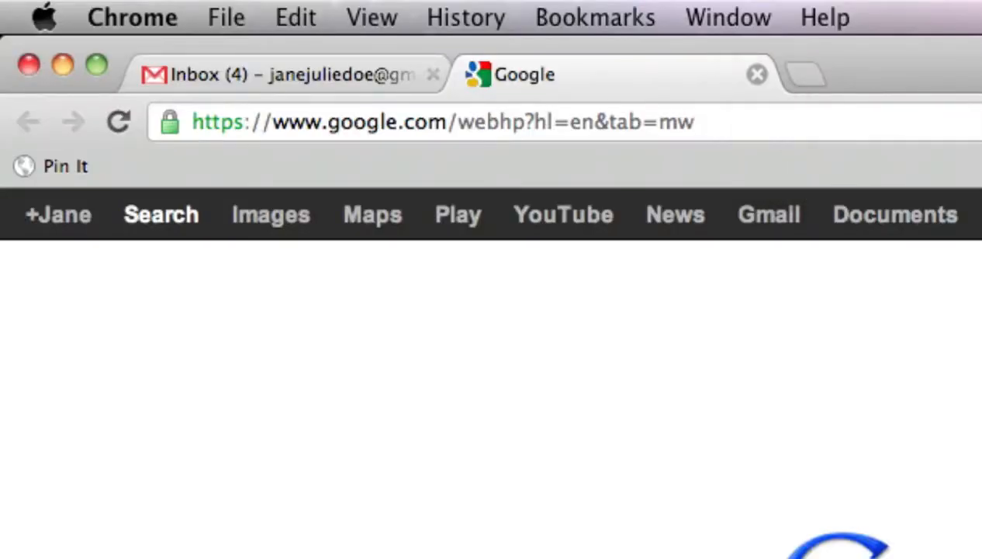
{"action": "left_click", "coordinate": [757, 73]}
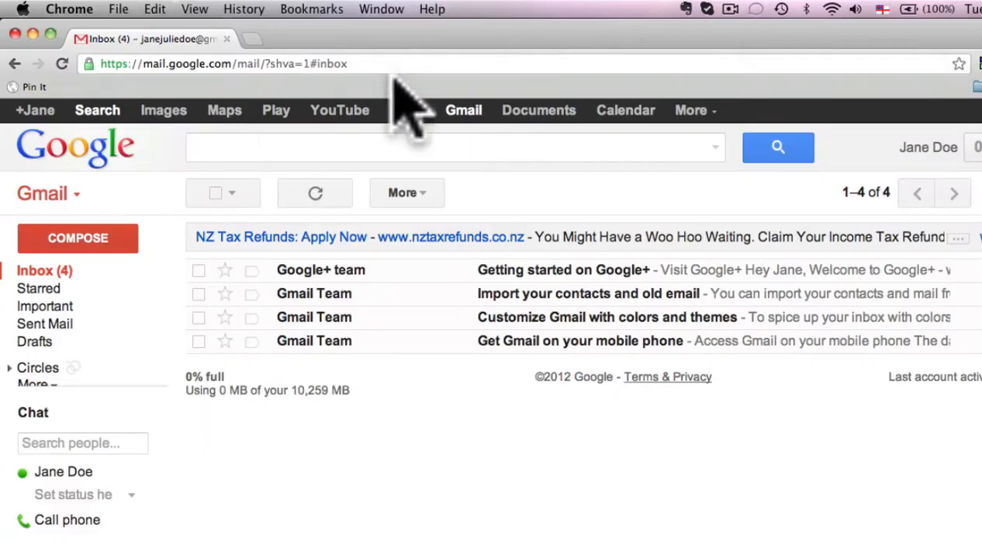
Open Google Images from Gmail and search for "pug dogs puppies".
{"action": "left_click", "coordinate": [180, 118]}
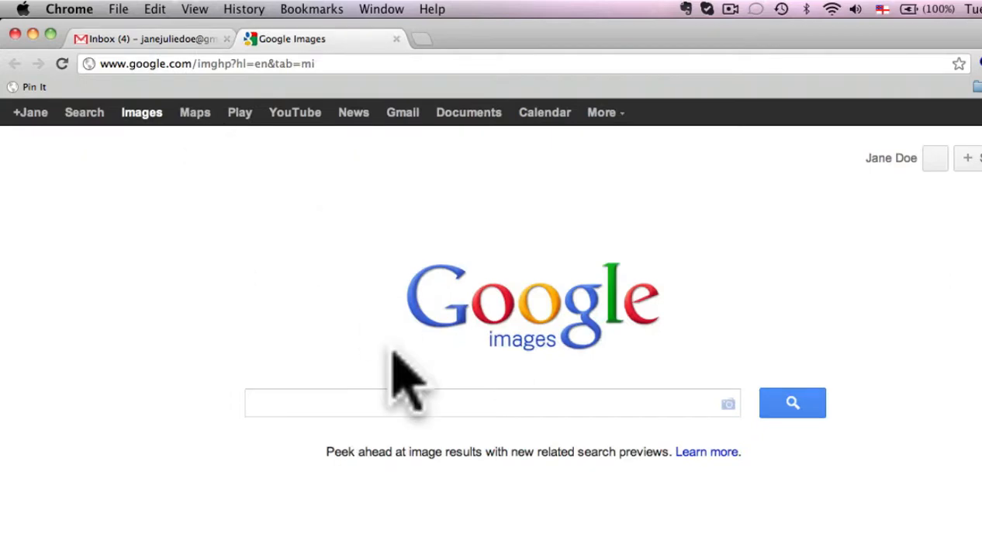
{"action": "type", "text": "pug dog"}
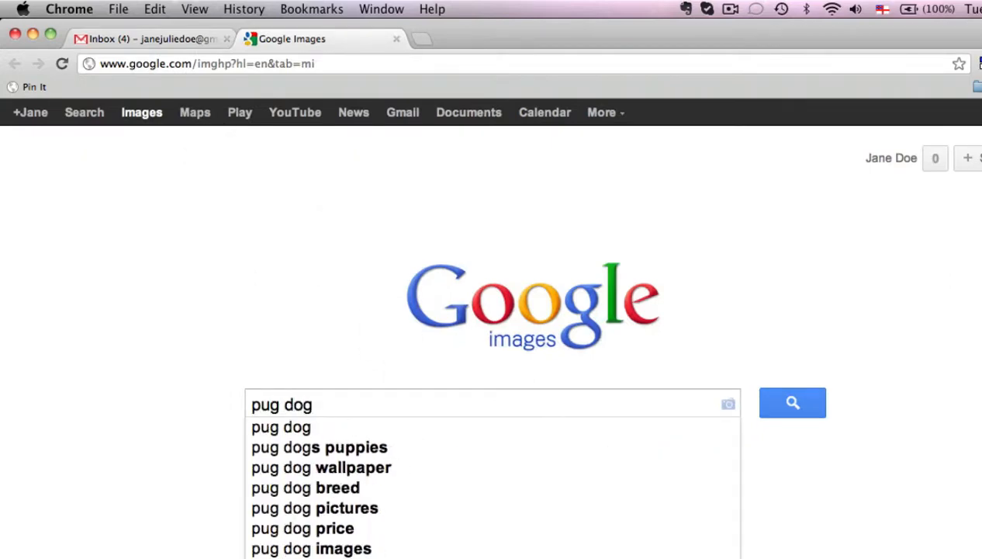
{"action": "left_click", "coordinate": [380, 448]}
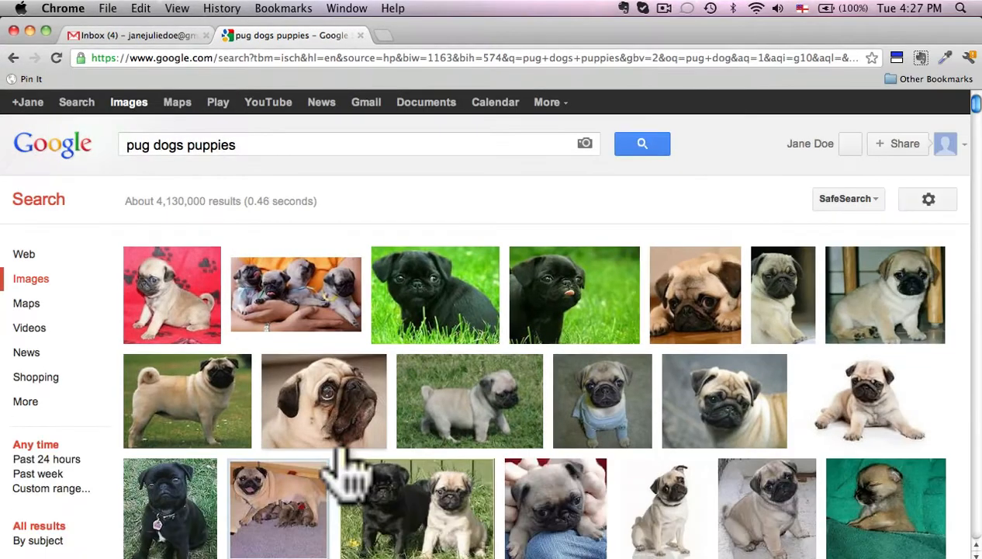
Restrict the image results to sizes larger than 640×480.
{"action": "mouse_move", "coordinate": [342, 454]}
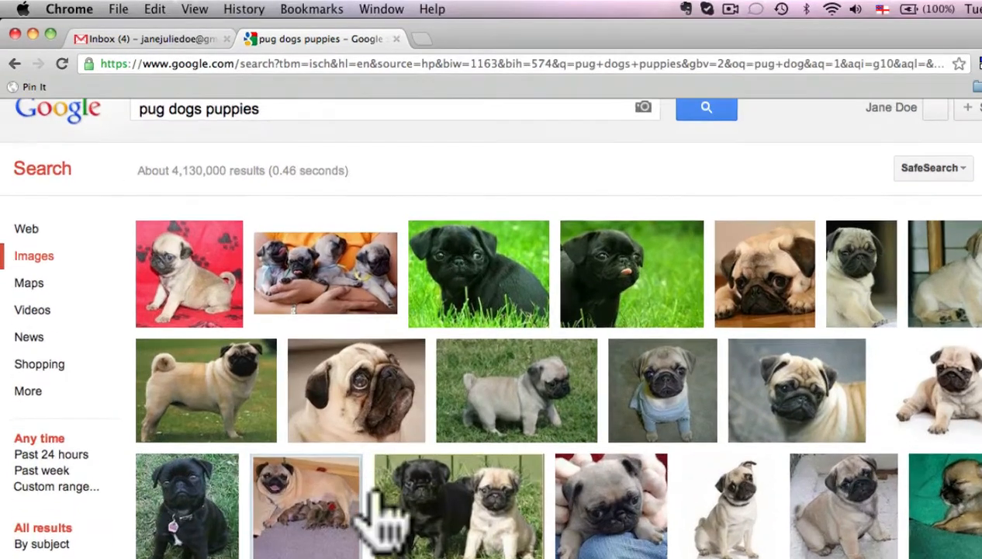
{"action": "scroll", "coordinate": [351, 469], "scroll_direction": "down", "scroll_amount": 3}
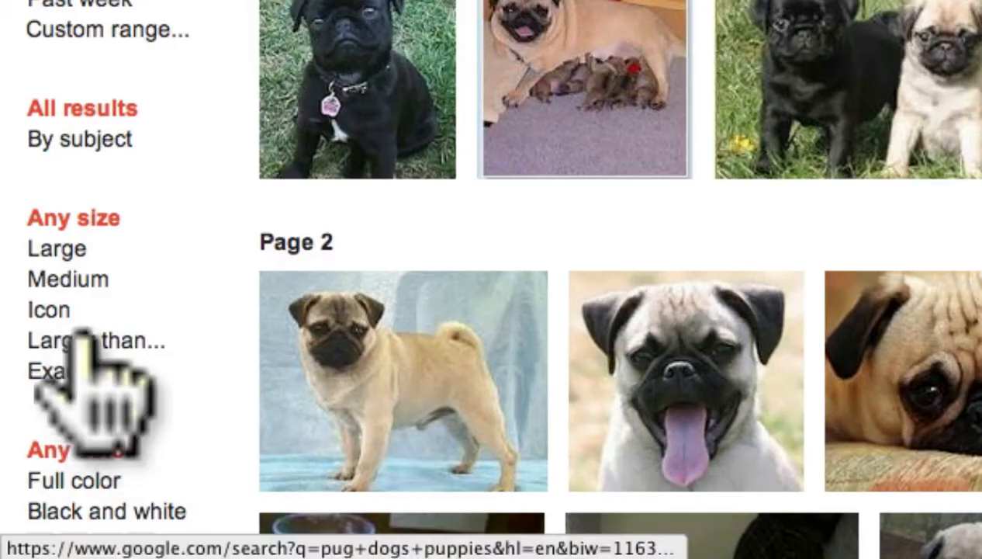
{"action": "left_click", "coordinate": [83, 340]}
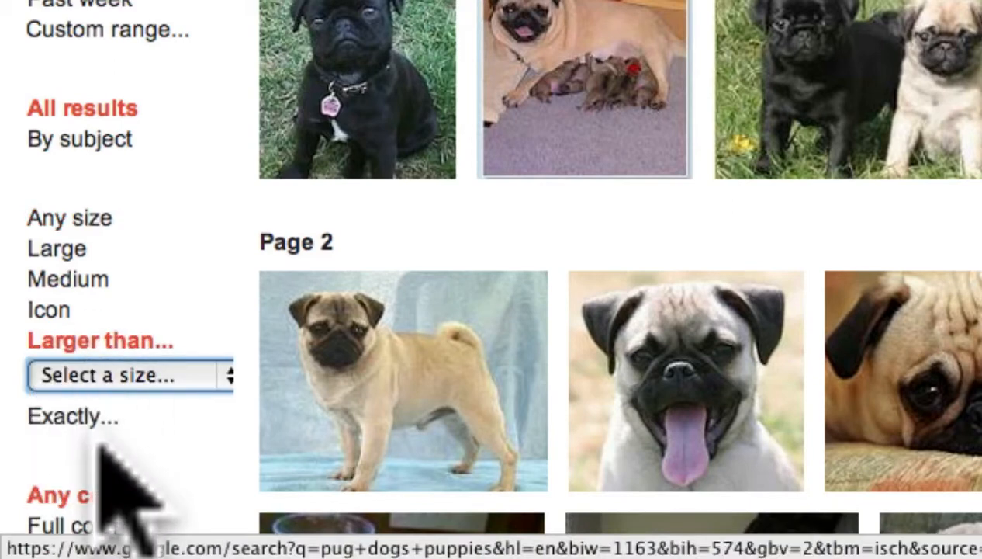
{"action": "left_click", "coordinate": [232, 369]}
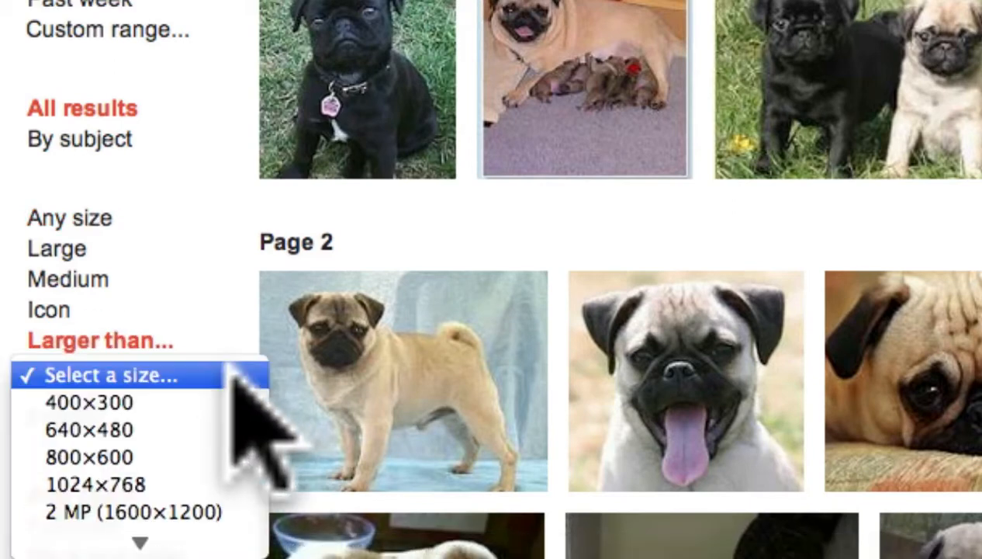
{"action": "left_click", "coordinate": [167, 429]}
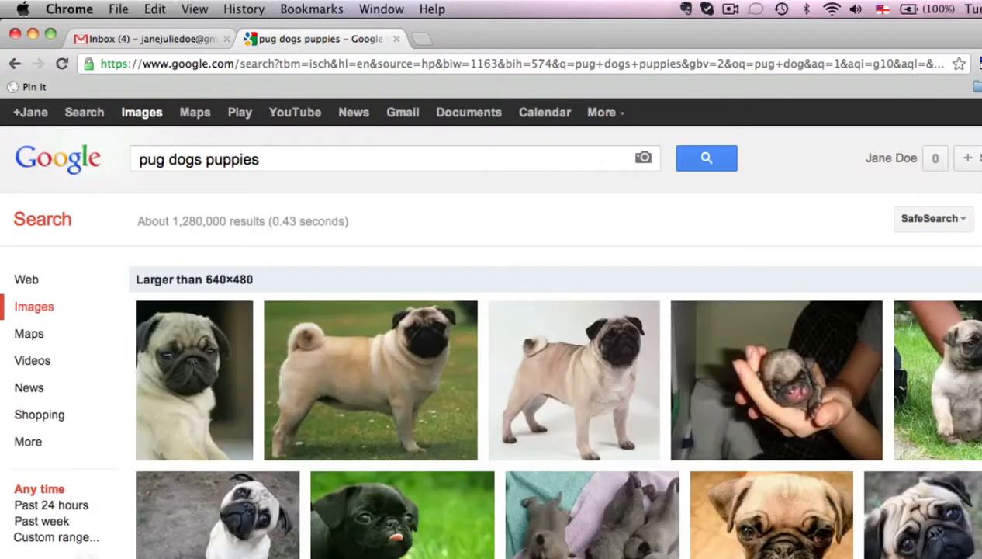
Open the black pug puppy picture from page 3 of the results and close its preview to reach the favim.com page.
{"action": "mouse_move", "coordinate": [386, 428]}
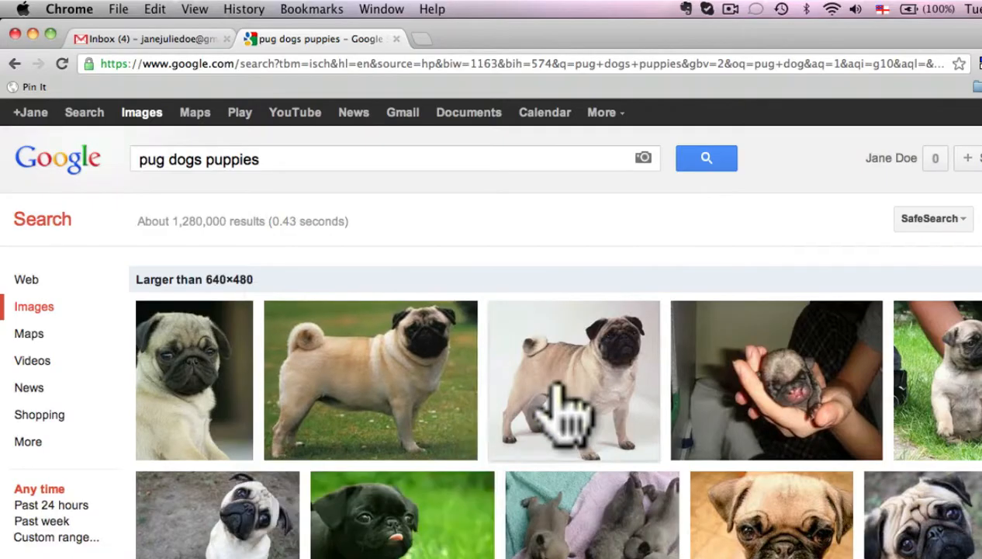
{"action": "mouse_move", "coordinate": [726, 423]}
{"action": "scroll", "coordinate": [725, 422], "scroll_direction": "down", "scroll_amount": 5}
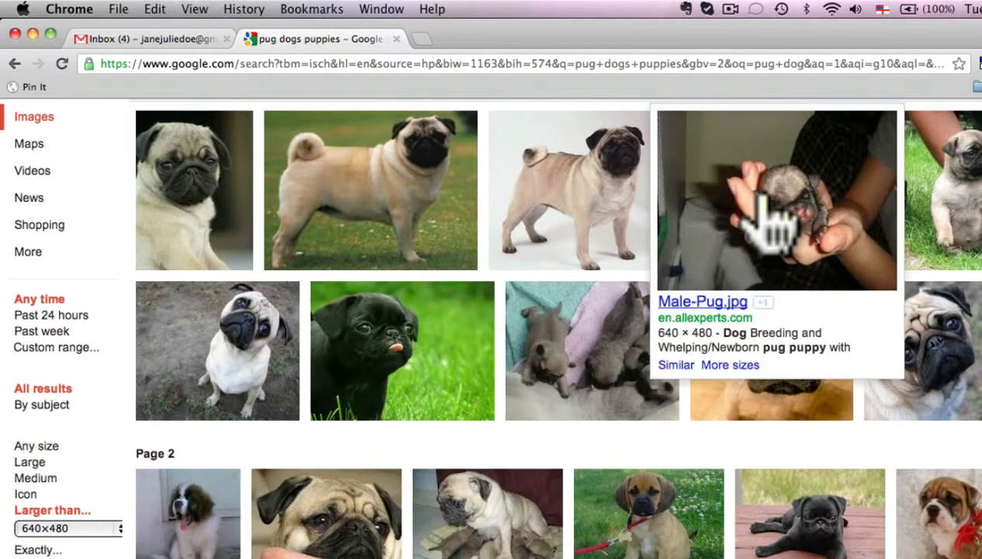
{"action": "scroll", "coordinate": [612, 450], "scroll_direction": "down", "scroll_amount": 2}
{"action": "scroll", "coordinate": [609, 458], "scroll_direction": "down", "scroll_amount": 10}
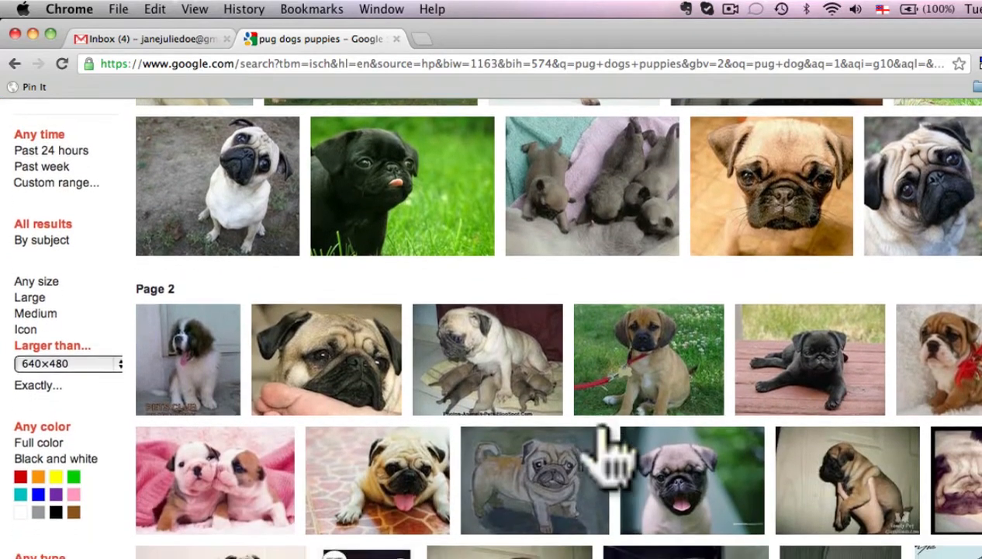
{"action": "scroll", "coordinate": [603, 435], "scroll_direction": "down", "scroll_amount": 5}
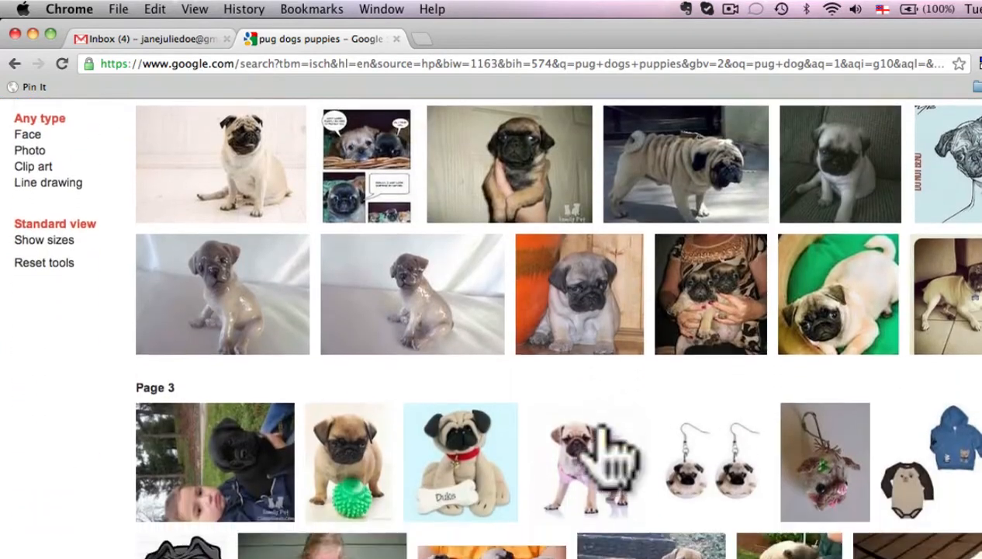
{"action": "scroll", "coordinate": [609, 458], "scroll_direction": "down", "scroll_amount": 3}
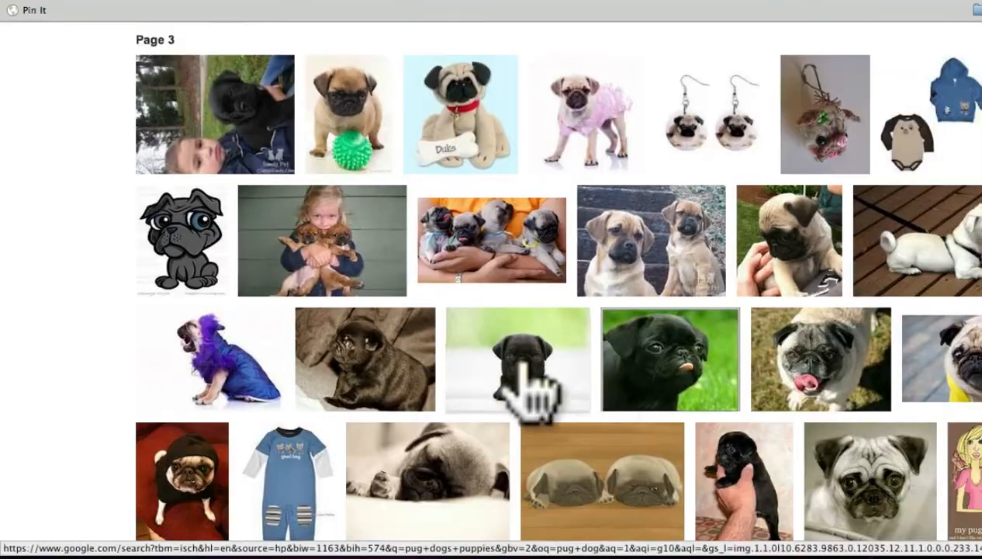
{"action": "left_click", "coordinate": [533, 471]}
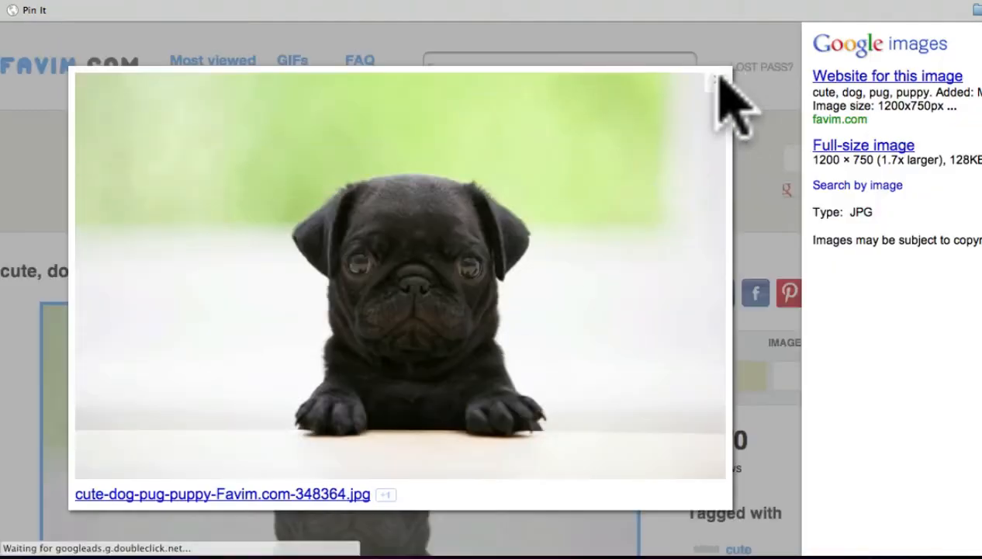
{"action": "left_click", "coordinate": [717, 80]}
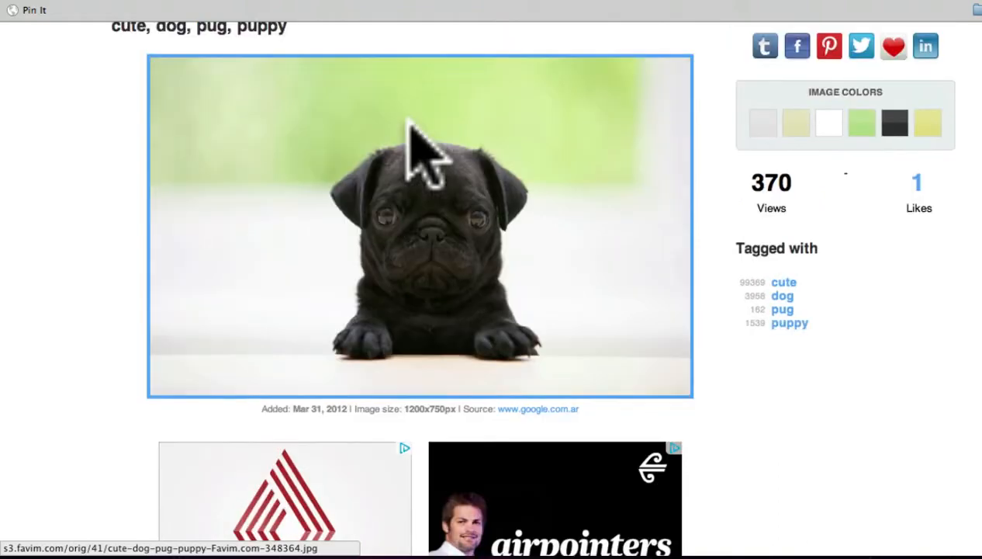
Save the black pug puppy image to the computer and close the favim.com tab.
{"action": "scroll", "coordinate": [410, 132], "scroll_direction": "up", "scroll_amount": 3}
{"action": "right_click", "coordinate": [425, 207]}
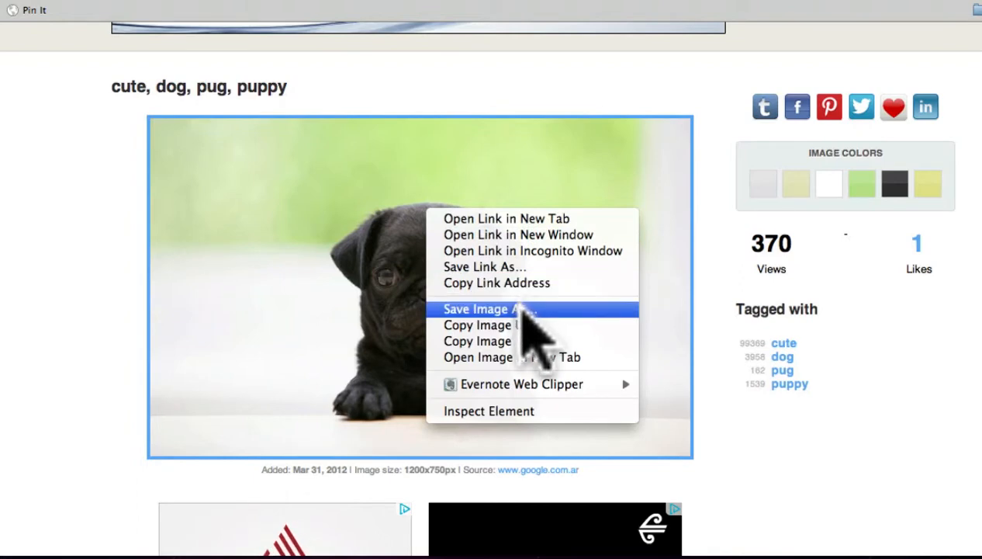
{"action": "left_click", "coordinate": [525, 311]}
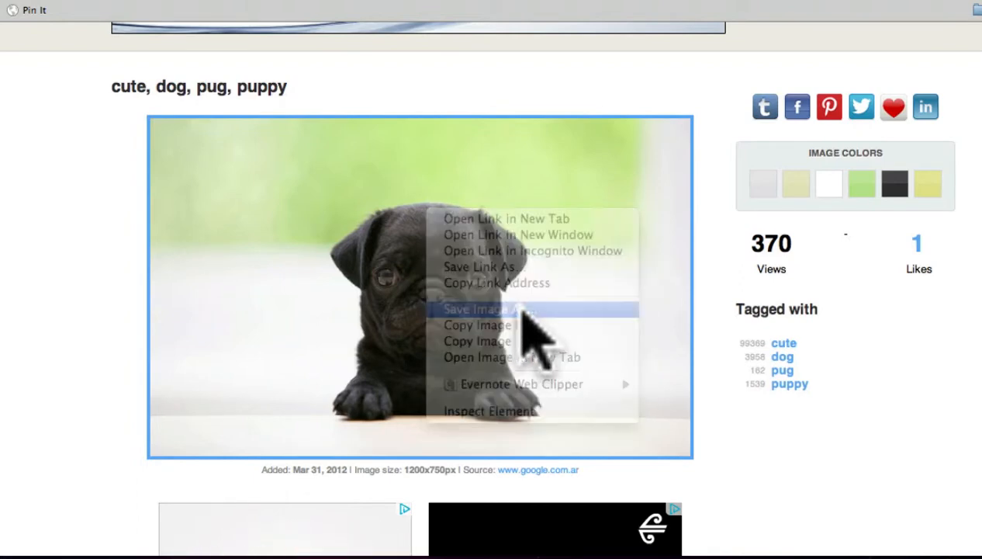
{"action": "left_click", "coordinate": [719, 369]}
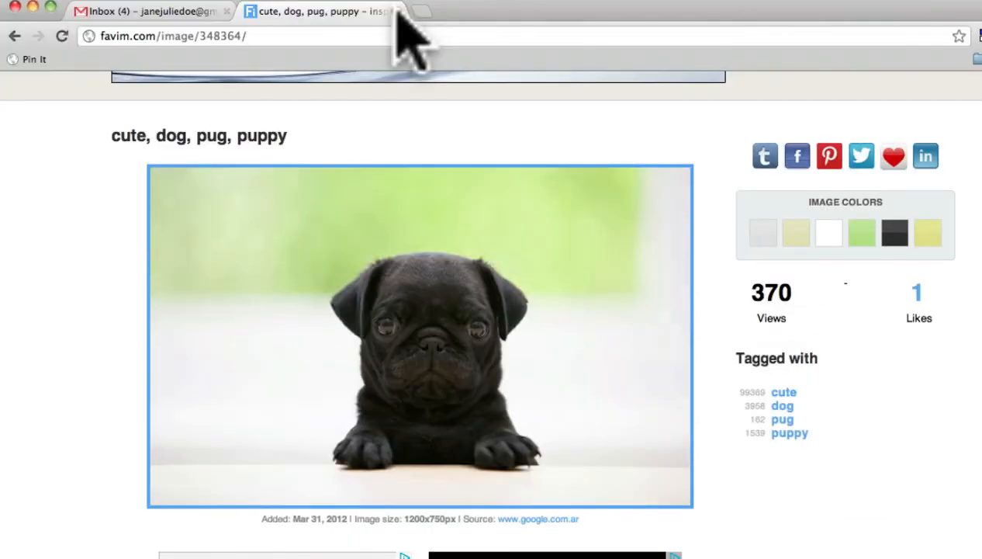
{"action": "left_click", "coordinate": [395, 11]}
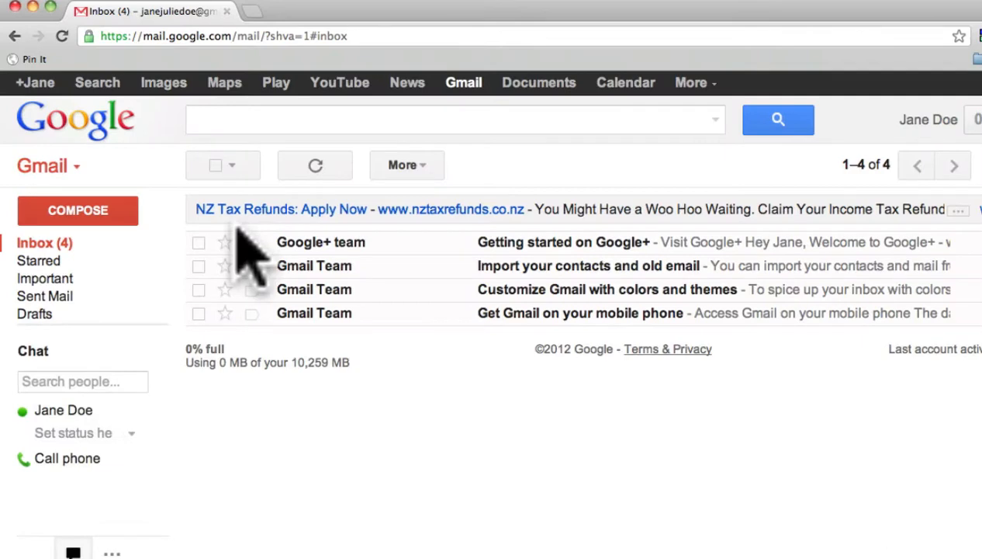
Open Google Maps from Gmail and search for "Cathedral Square, Christchurch, Canterbury, New Zealand".
{"action": "left_click", "coordinate": [224, 83]}
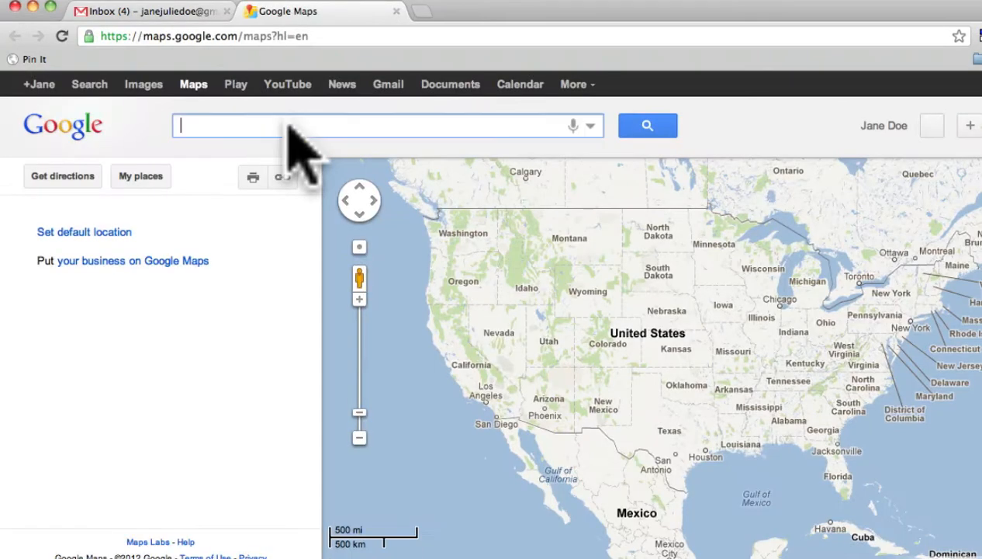
{"action": "type", "text": "cathedral square, c"}
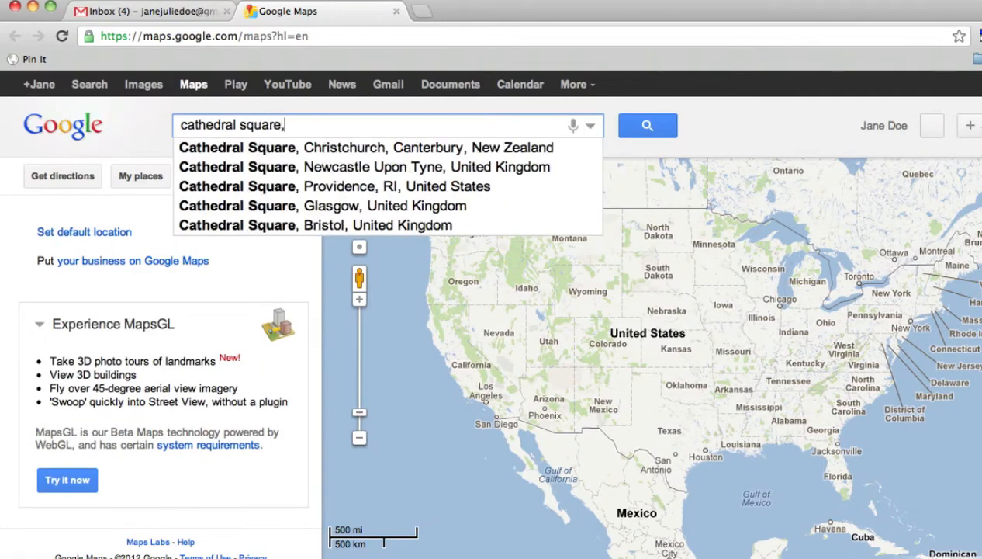
{"action": "key", "text": "Return"}
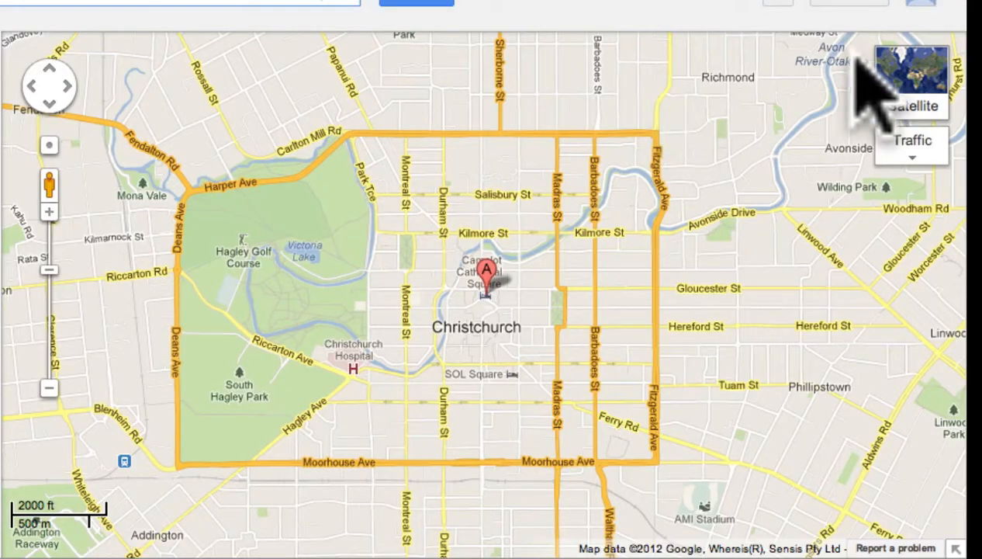
Switch the map to satellite imagery and zoom in on the streets around Cathedral Square.
{"action": "mouse_move", "coordinate": [948, 199]}
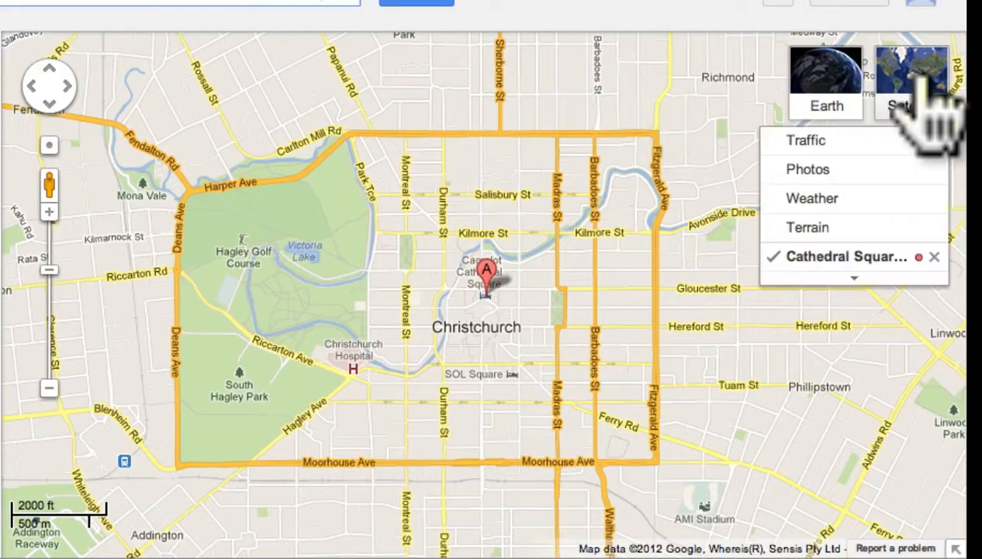
{"action": "left_click", "coordinate": [916, 82]}
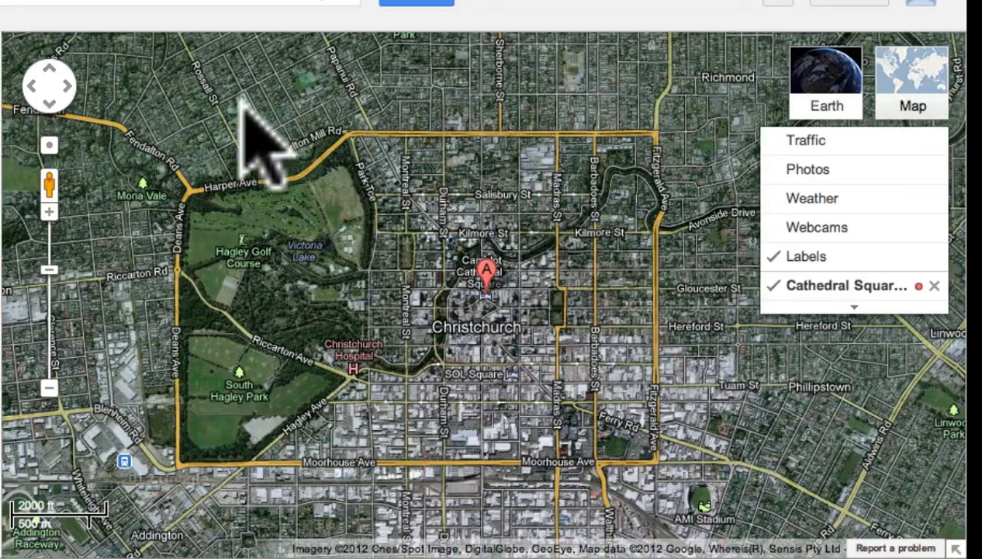
{"action": "left_click", "coordinate": [50, 211]}
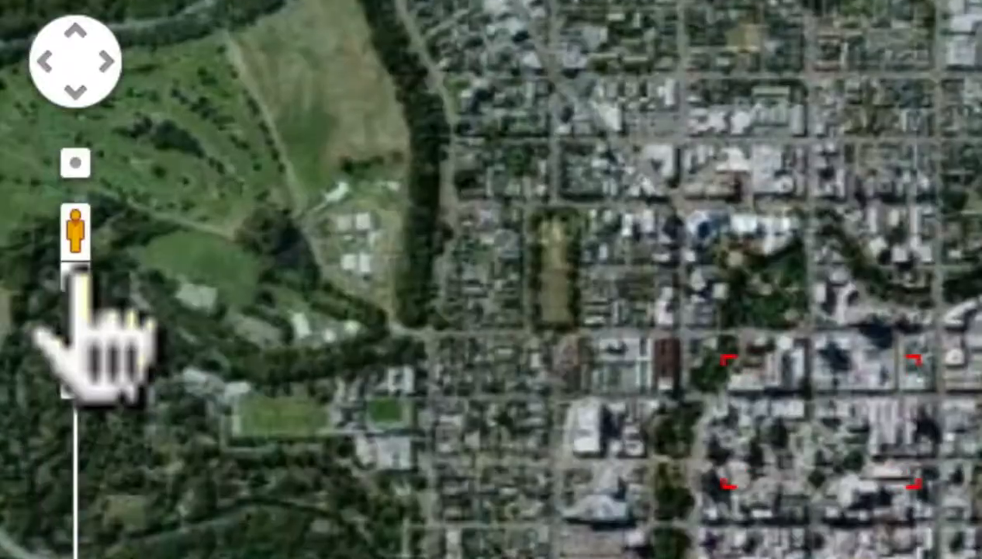
{"action": "left_click", "coordinate": [51, 211]}
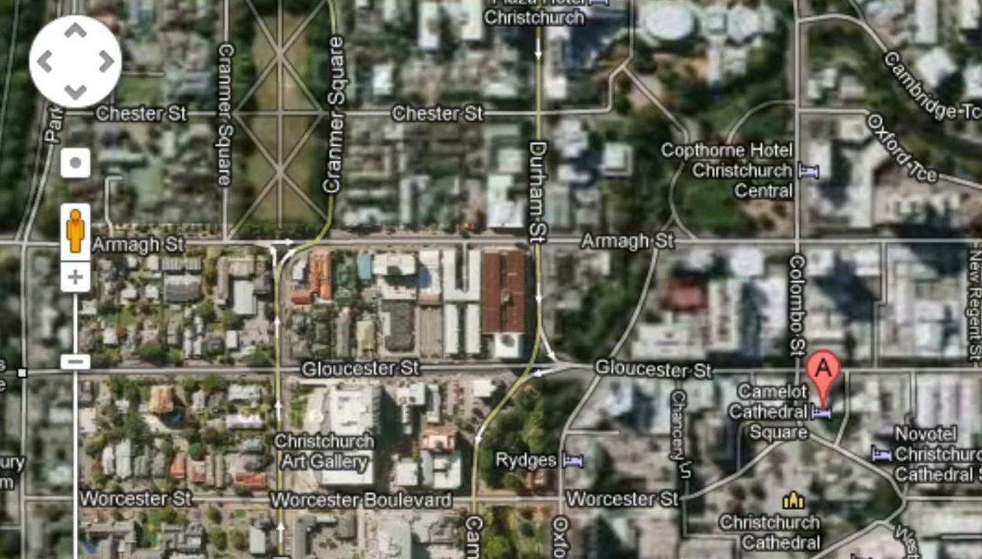
{"action": "left_click", "coordinate": [75, 276]}
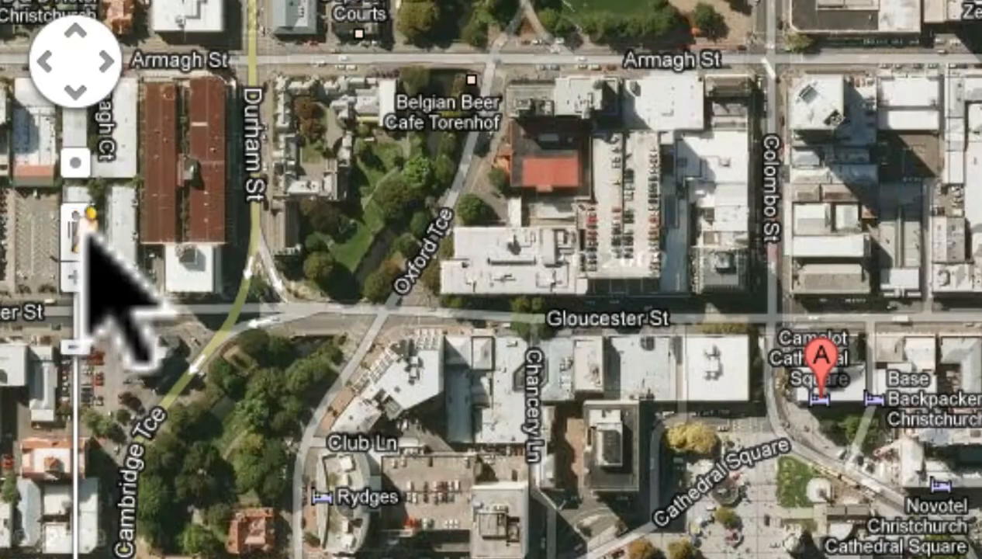
Enter Street View at Cathedral Square and look around the square, including up at the cathedral tower and down at the ground.
{"action": "left_click_drag", "start_coordinate": [79, 233], "coordinate": [782, 441]}
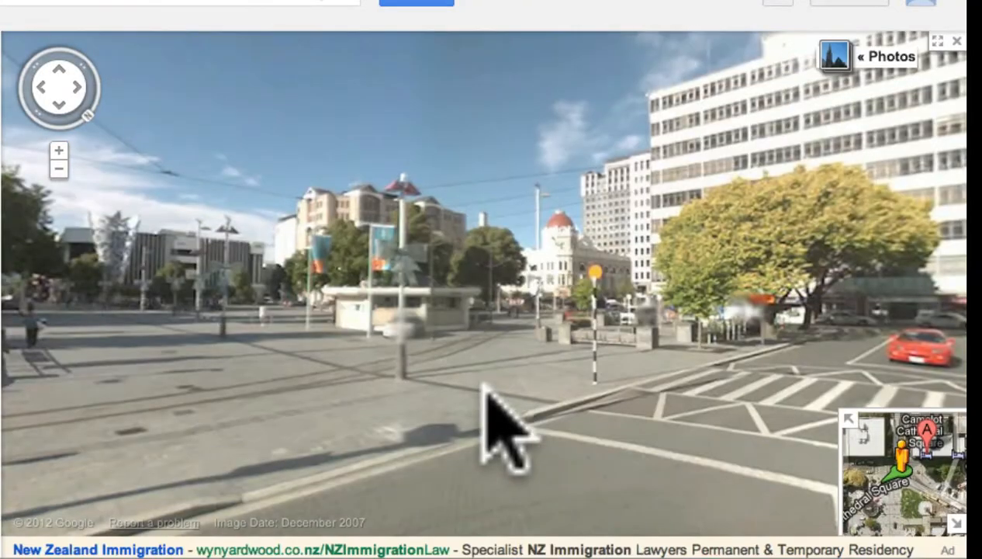
{"action": "left_click", "coordinate": [43, 88]}
{"action": "left_click", "coordinate": [43, 88]}
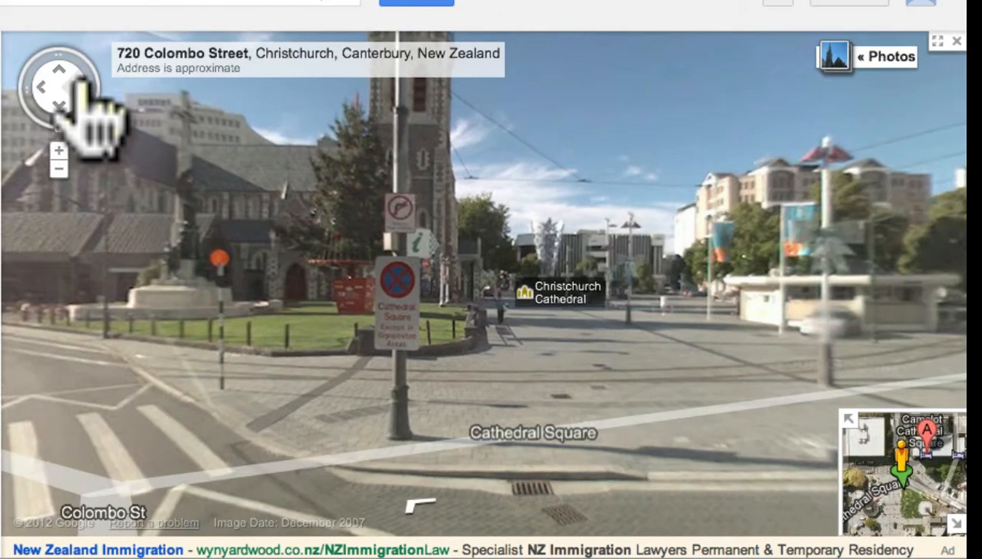
{"action": "left_click", "coordinate": [78, 86]}
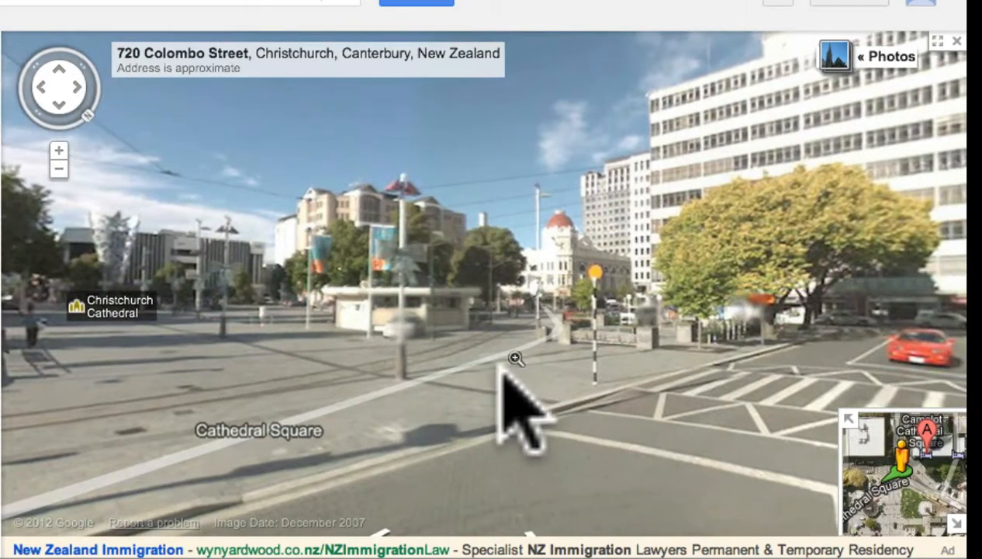
{"action": "left_click", "coordinate": [43, 87]}
{"action": "left_click", "coordinate": [59, 70]}
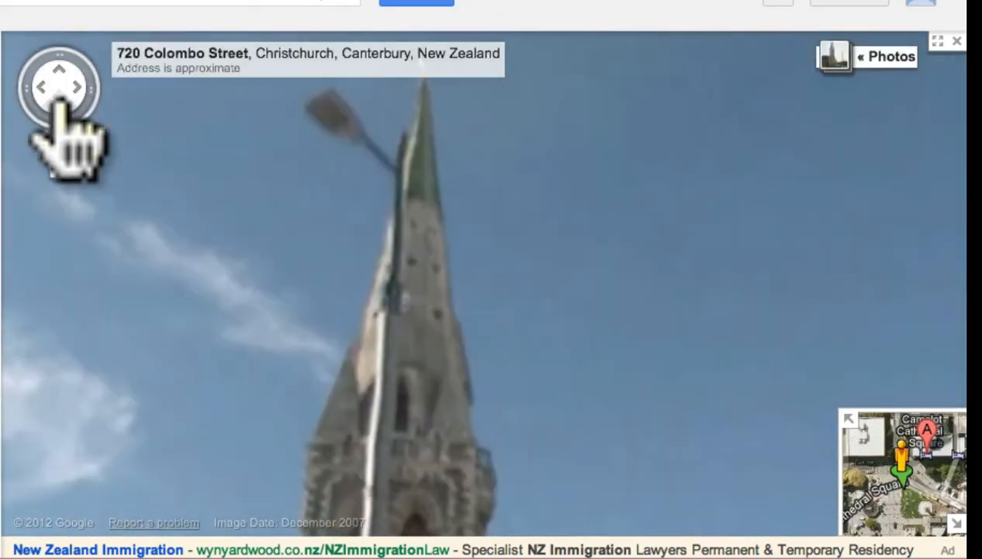
{"action": "left_click", "coordinate": [60, 105]}
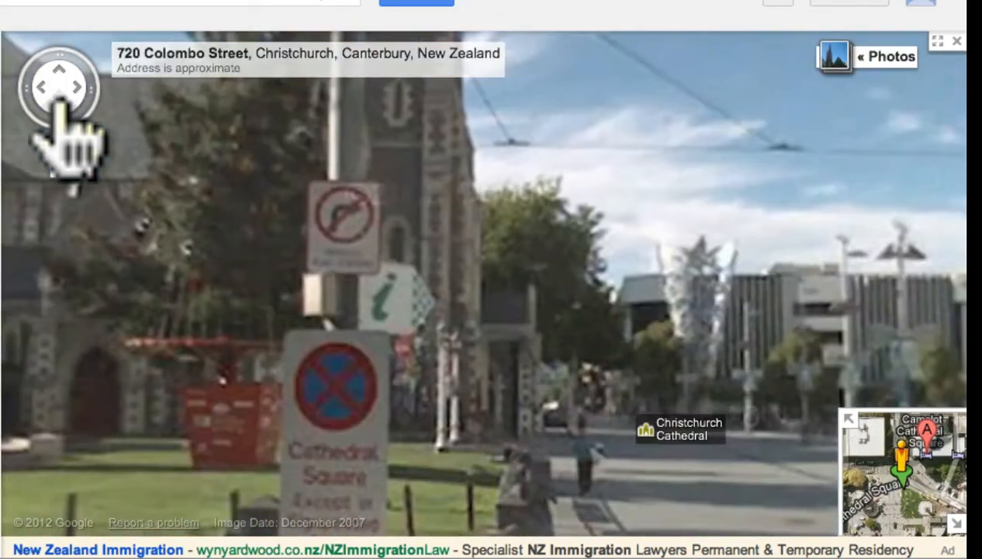
{"action": "left_click", "coordinate": [60, 104]}
{"action": "left_click", "coordinate": [43, 87]}
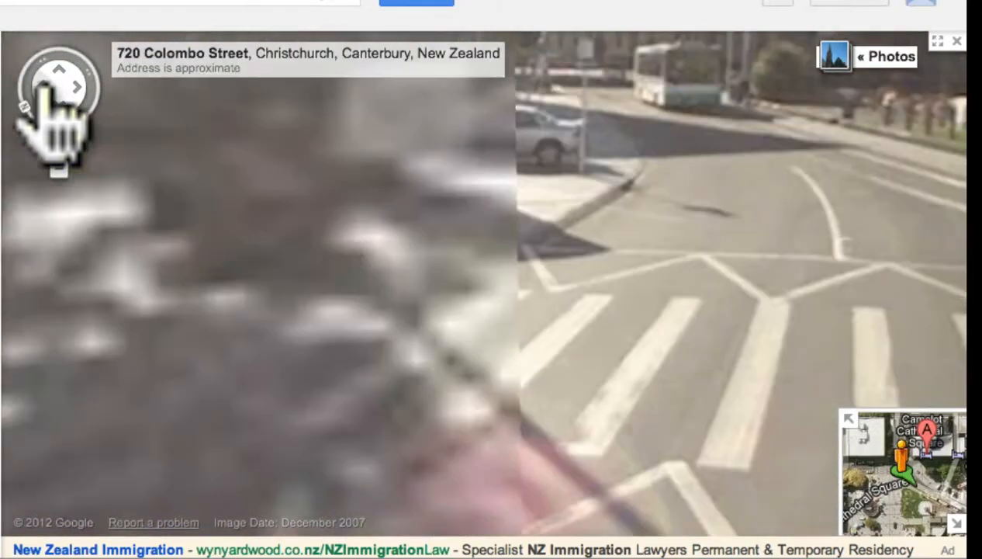
{"action": "left_click", "coordinate": [42, 87]}
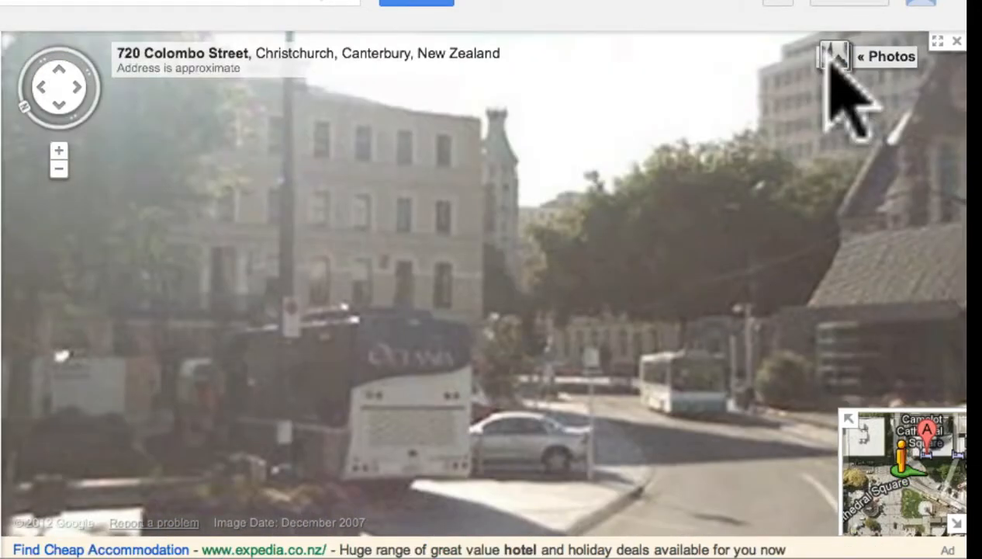
Browse several user-contributed photos of the cathedral from Street View, and return to the street scene.
{"action": "left_click", "coordinate": [831, 62]}
{"action": "left_click", "coordinate": [832, 62]}
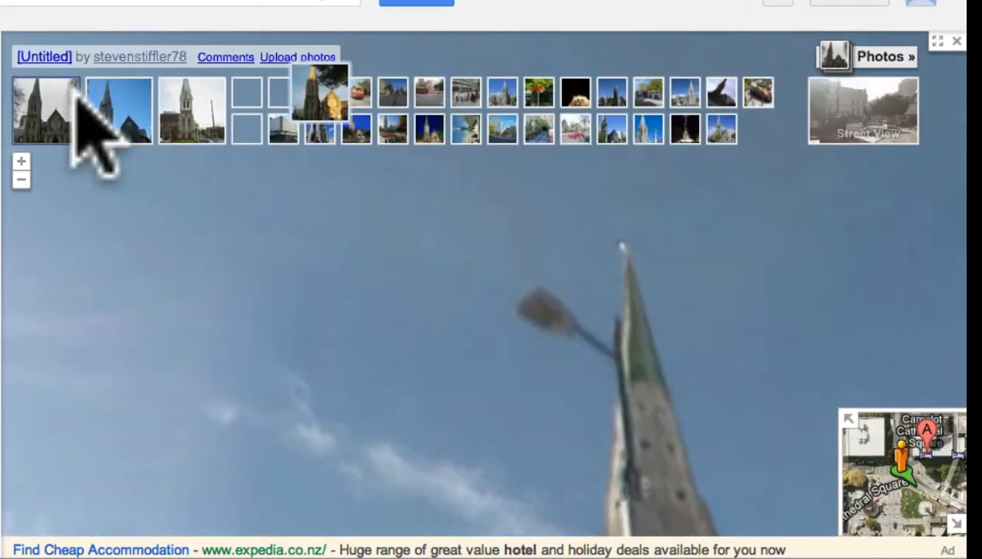
{"action": "left_click", "coordinate": [42, 112]}
{"action": "left_click", "coordinate": [118, 117]}
{"action": "left_click", "coordinate": [175, 113]}
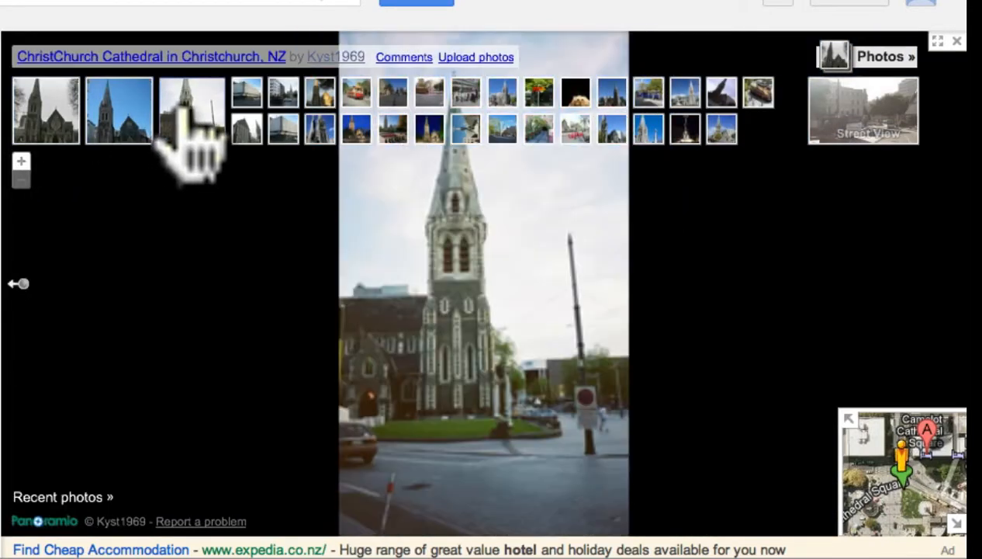
{"action": "left_click", "coordinate": [248, 131]}
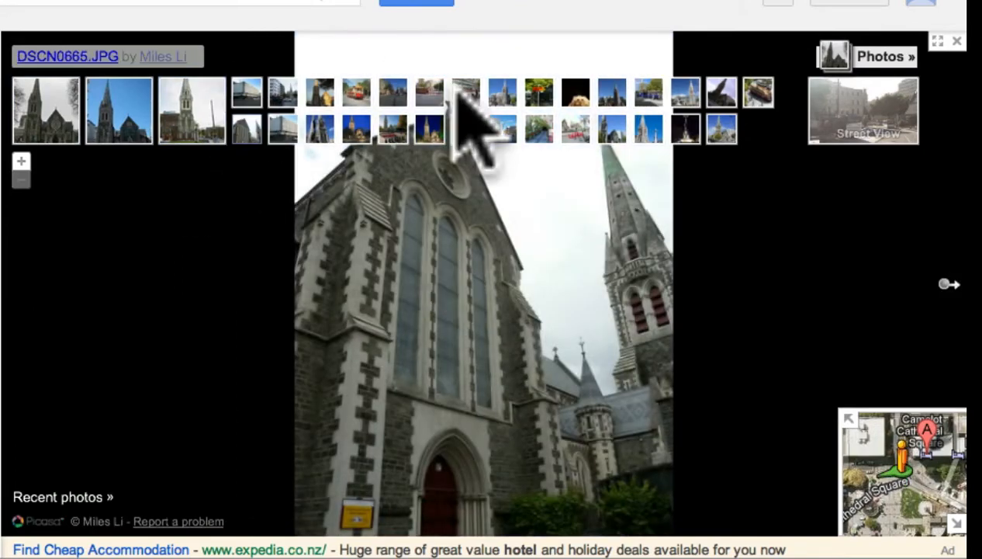
{"action": "left_click", "coordinate": [721, 128]}
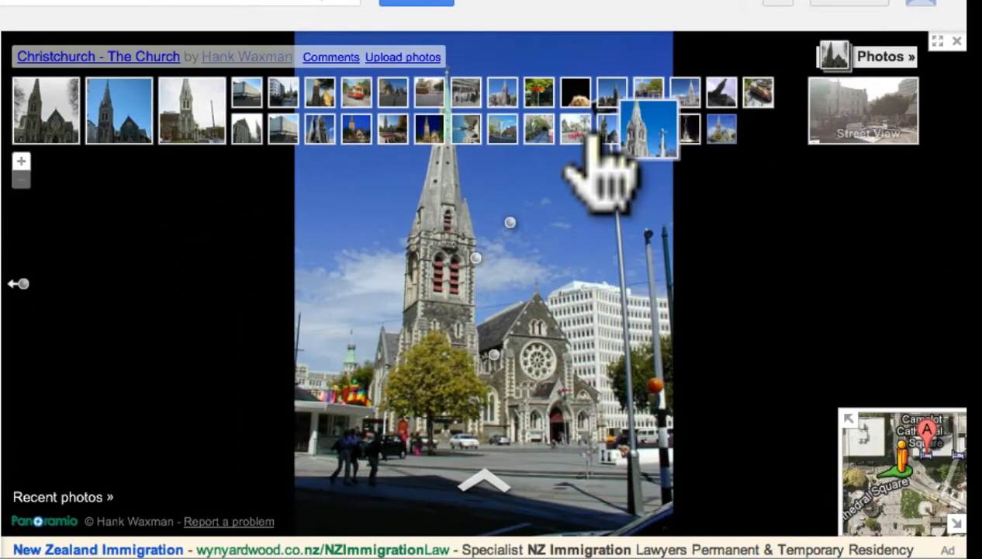
{"action": "left_click", "coordinate": [575, 130]}
{"action": "left_click", "coordinate": [897, 57]}
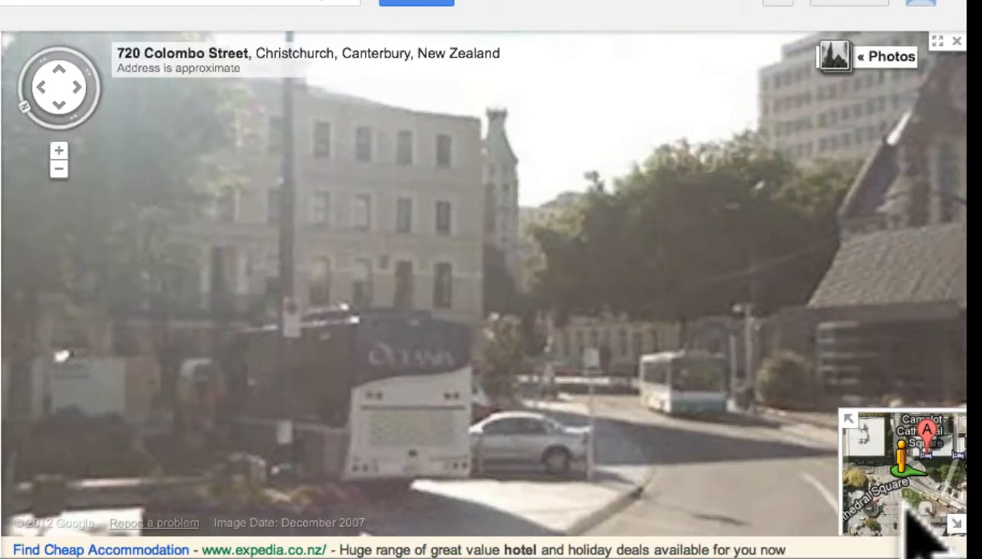
Expand the overview map below Street View, switch it to the plain road map and exit Street View around Cathedral Square.
{"action": "left_click", "coordinate": [854, 417]}
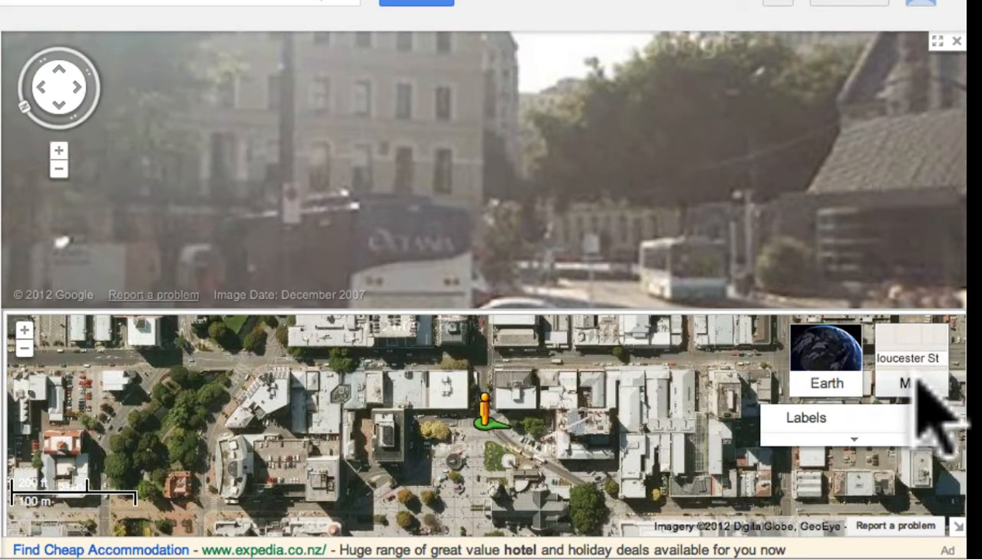
{"action": "left_click", "coordinate": [919, 382]}
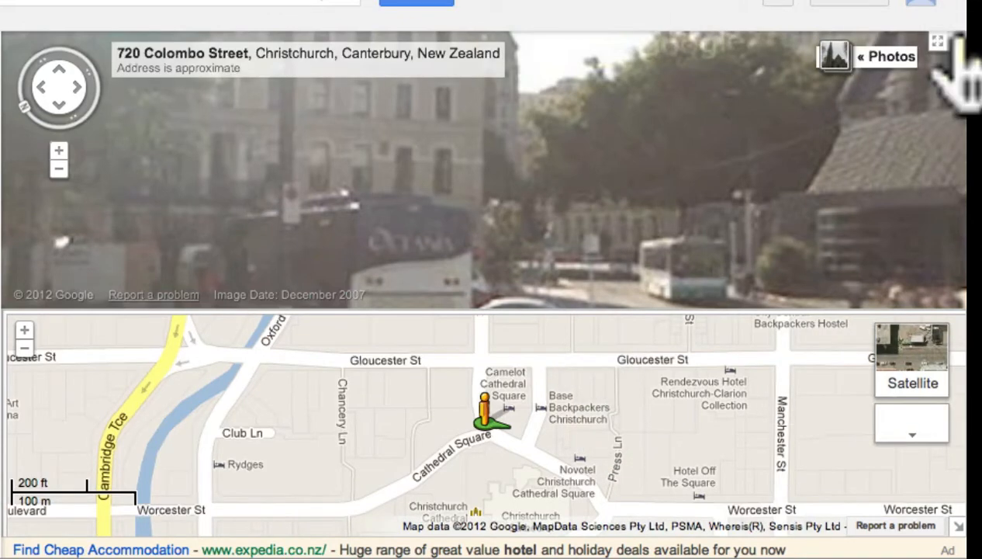
{"action": "left_click", "coordinate": [939, 41]}
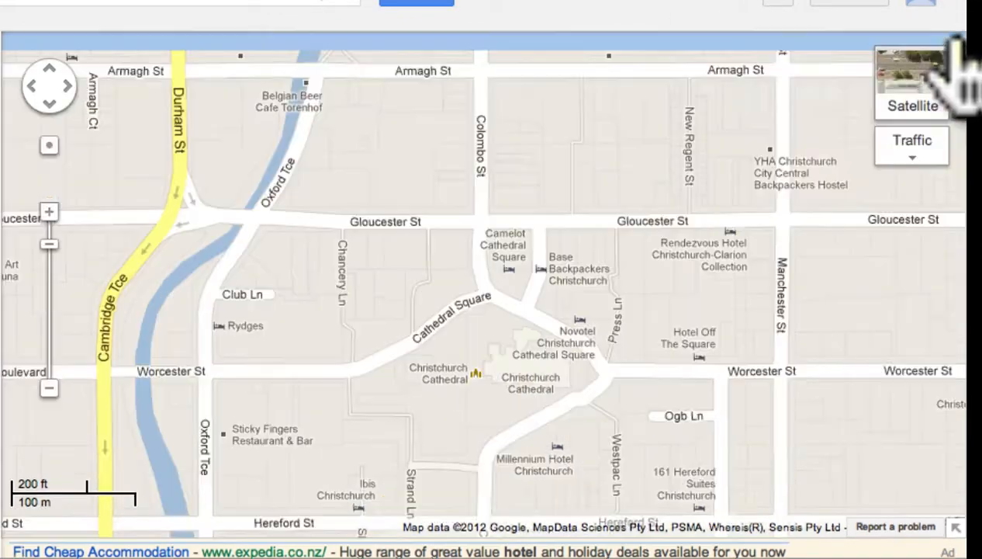
{"action": "left_click_drag", "start_coordinate": [502, 160], "coordinate": [543, 373]}
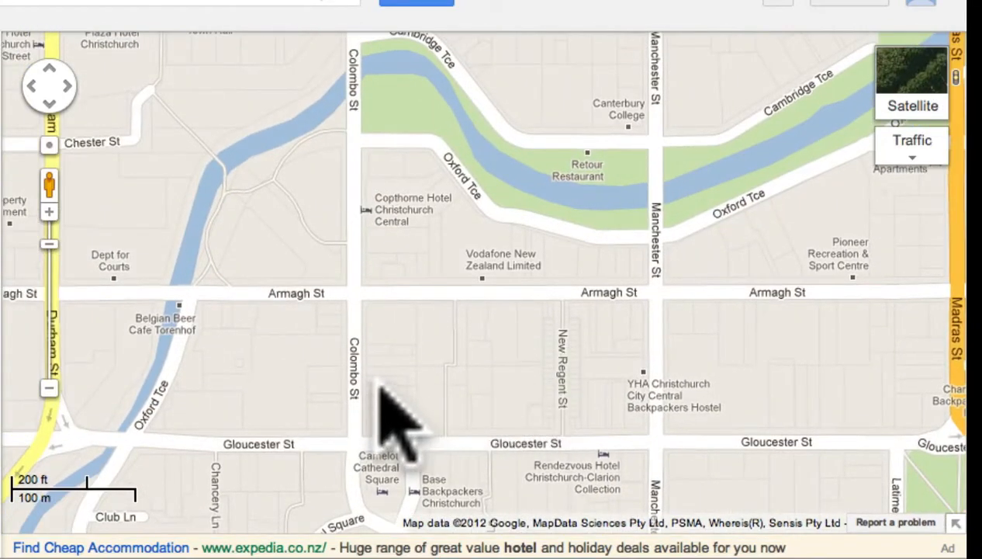
{"action": "left_click_drag", "start_coordinate": [384, 383], "coordinate": [460, 274]}
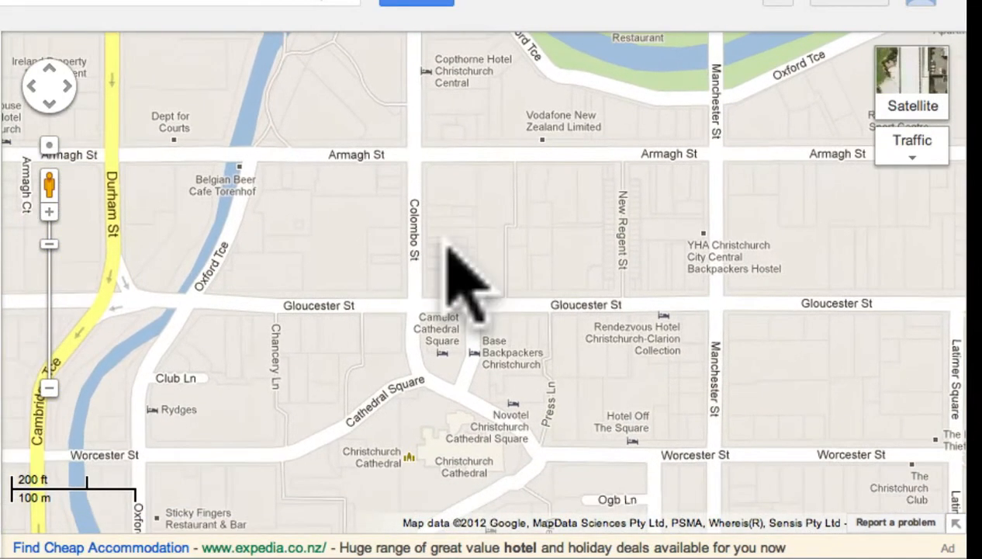
{"action": "left_click_drag", "start_coordinate": [574, 390], "coordinate": [571, 261]}
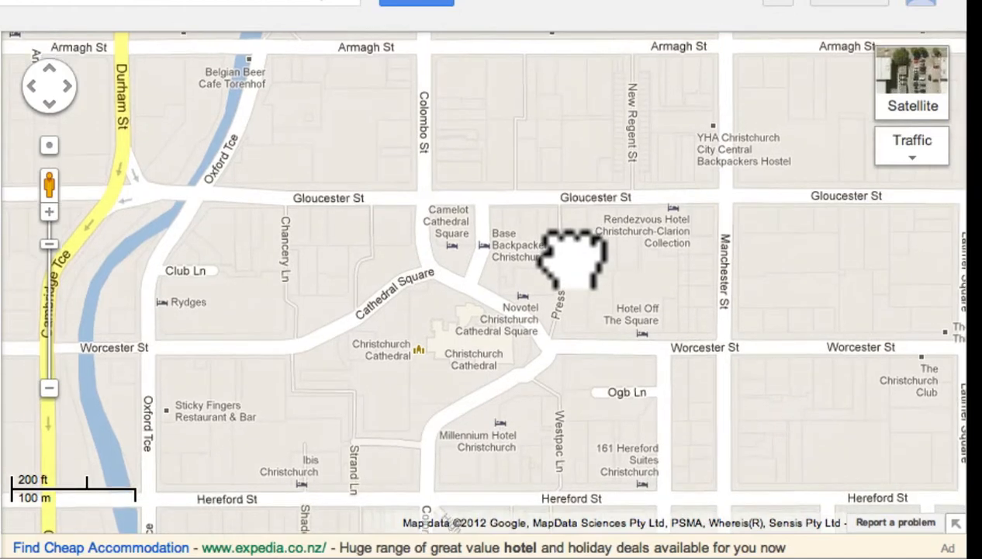
{"action": "left_click_drag", "start_coordinate": [570, 347], "coordinate": [572, 286]}
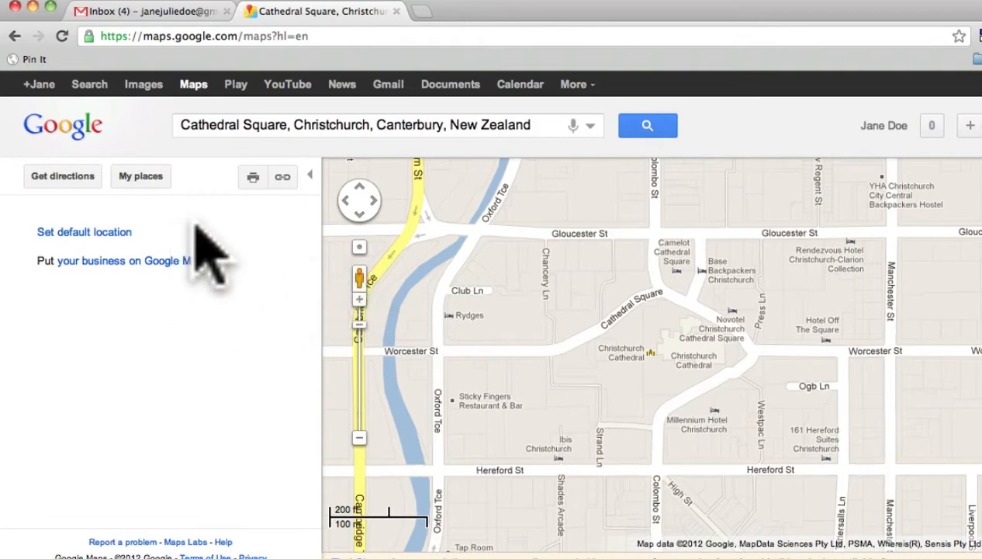
Preview the embeddable Cathedral Square map zoomed out one level, select its embed HTML and close the preview window.
{"action": "left_click", "coordinate": [282, 178]}
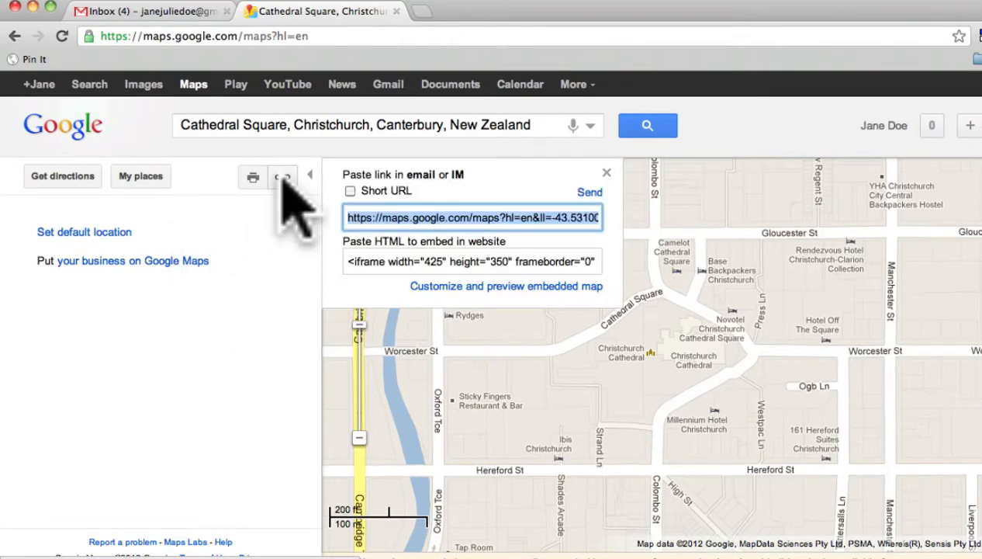
{"action": "left_click", "coordinate": [528, 287]}
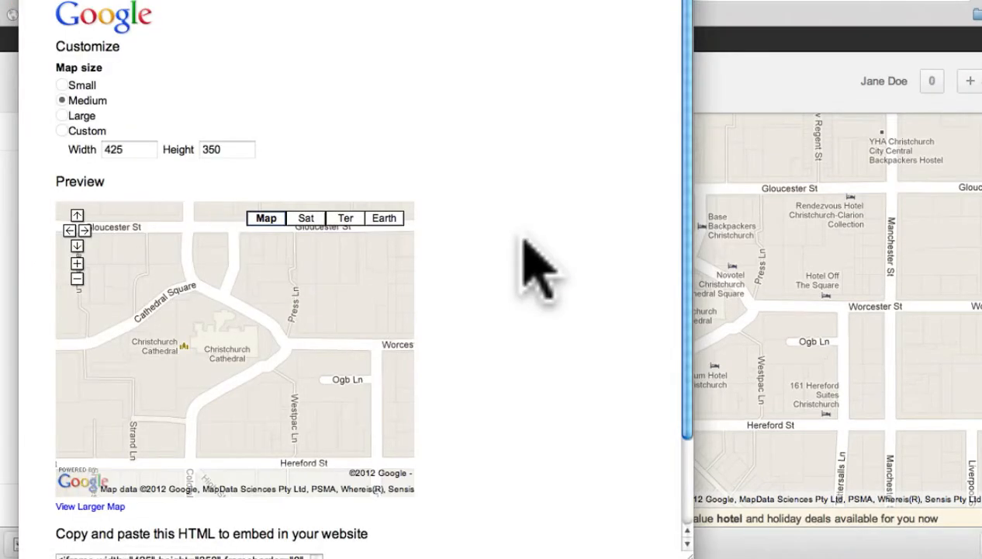
{"action": "left_click", "coordinate": [77, 278]}
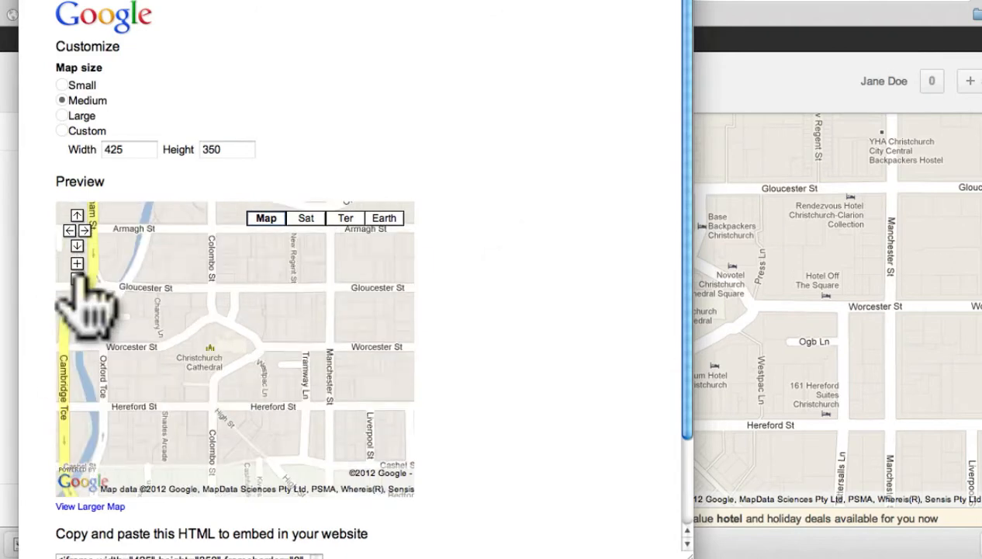
{"action": "scroll", "coordinate": [568, 338], "scroll_direction": "down", "scroll_amount": 3}
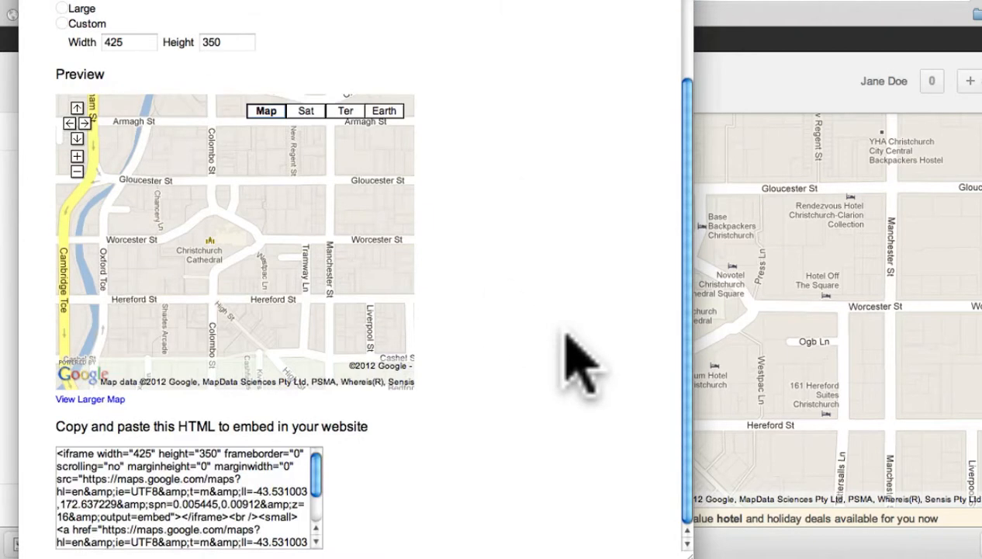
{"action": "left_click", "coordinate": [58, 469]}
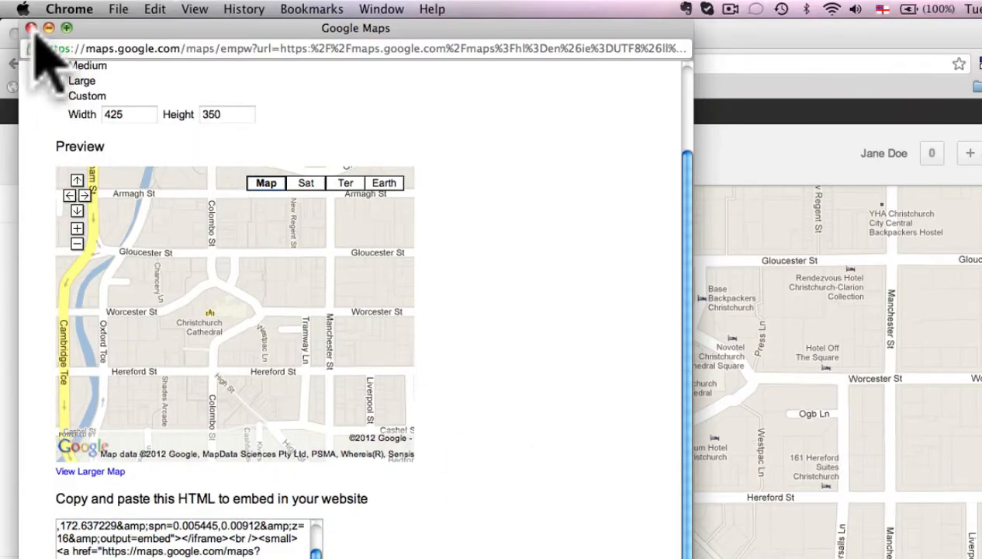
{"action": "left_click", "coordinate": [32, 28]}
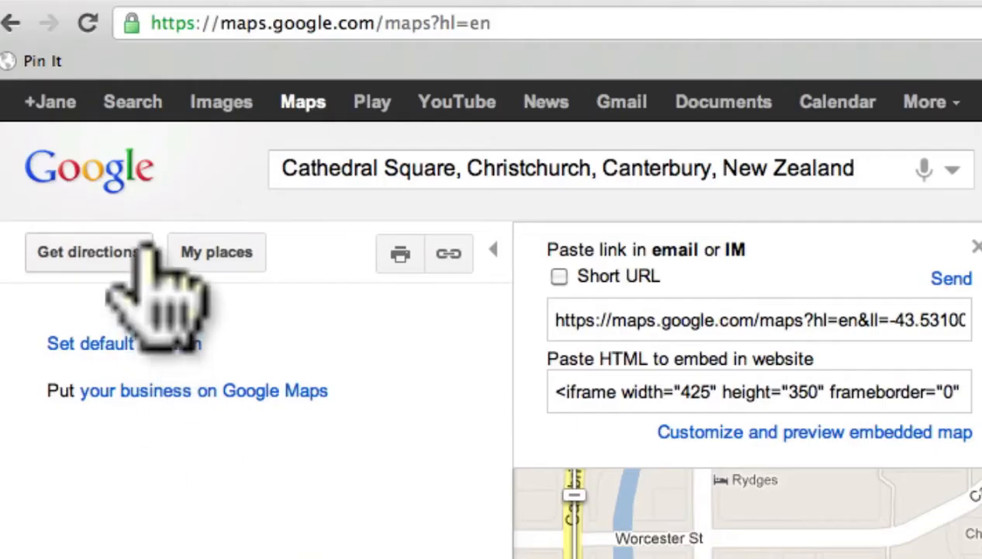
Get driving directions from Colombo Street, Sydenham, Christchurch to Cathedral Square.
{"action": "left_click", "coordinate": [125, 246]}
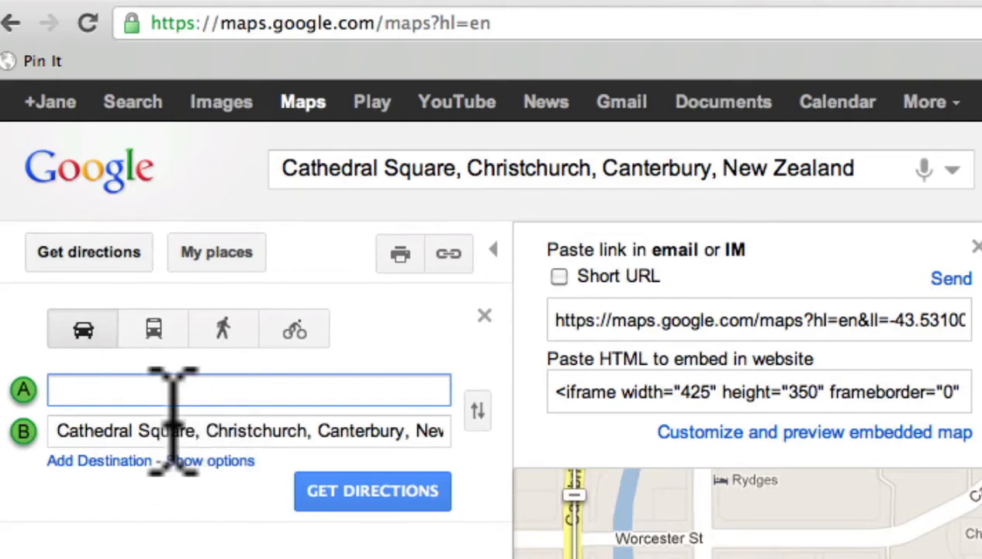
{"action": "type", "text": "Colom"}
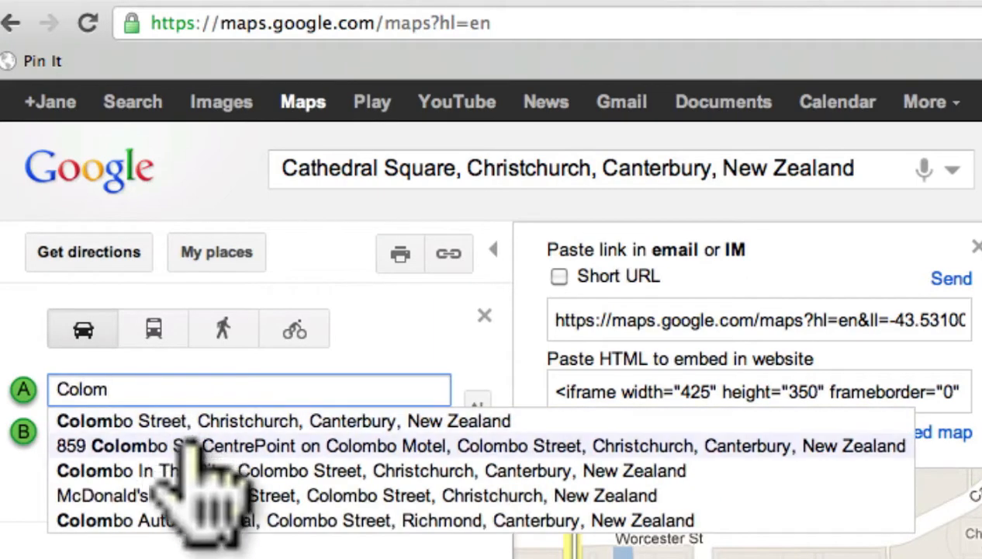
{"action": "type", "text": "bo Stree"}
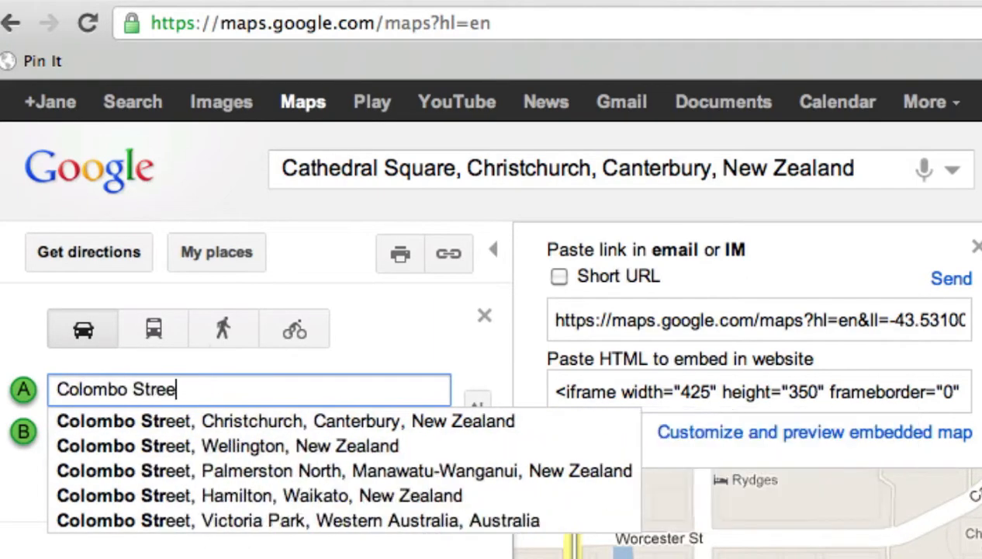
{"action": "type", "text": "t, Sydenham, Christchu"}
{"action": "key", "text": "BackSpace"}
{"action": "type", "text": "ydenham"}
{"action": "left_click", "coordinate": [258, 416]}
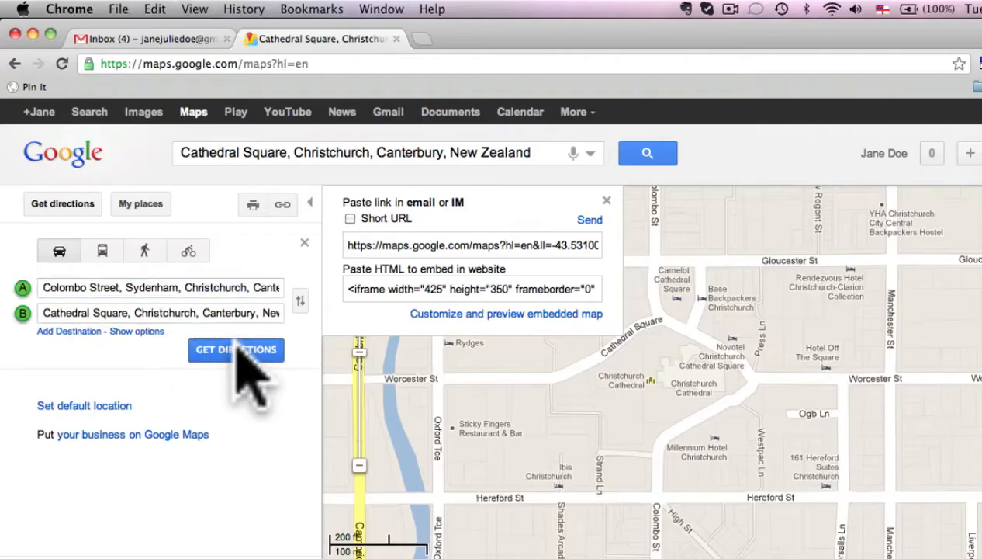
{"action": "left_click", "coordinate": [237, 344]}
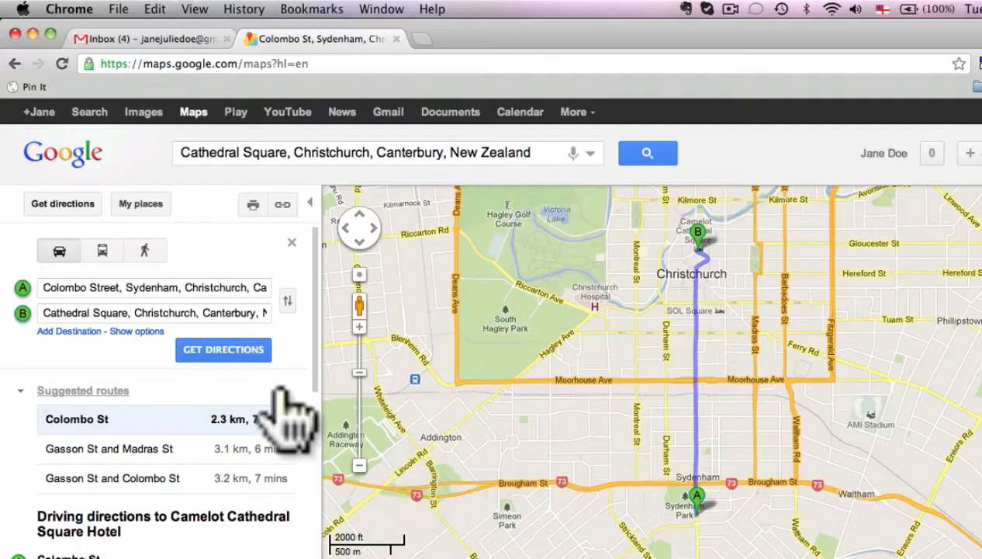
Review the suggested driving route, display its shareable link and embed code, and close the Maps tab.
{"action": "scroll", "coordinate": [221, 434], "scroll_direction": "down", "scroll_amount": 5}
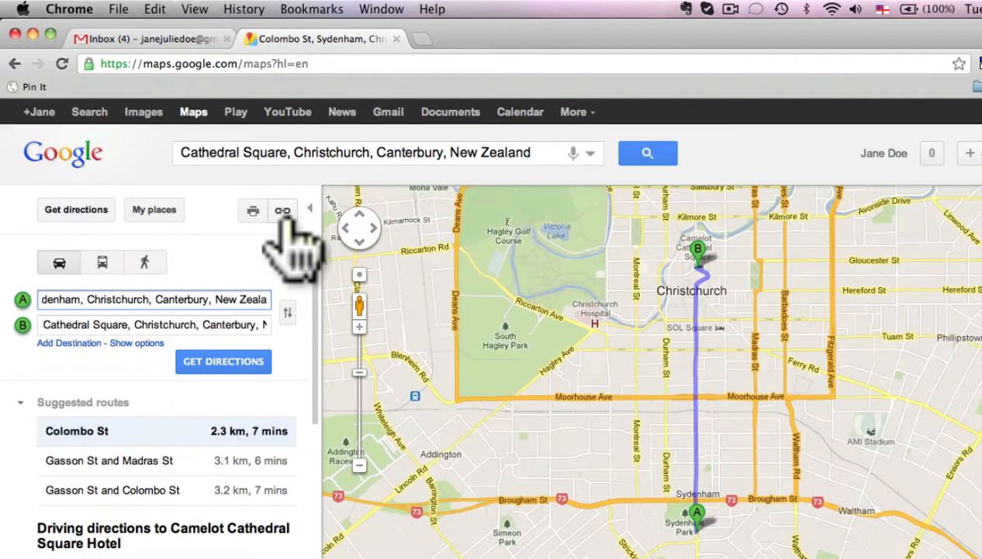
{"action": "left_click", "coordinate": [282, 211]}
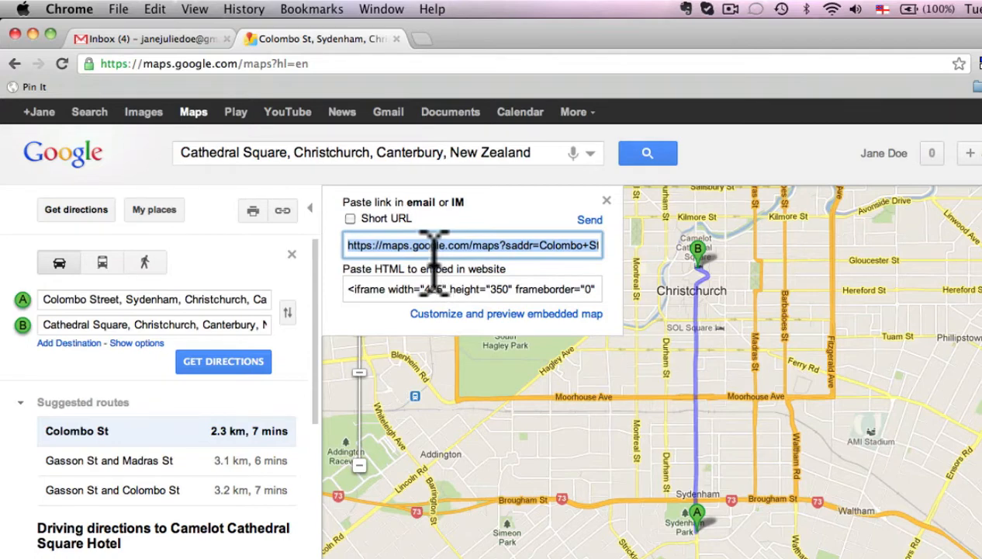
{"action": "left_click", "coordinate": [396, 39]}
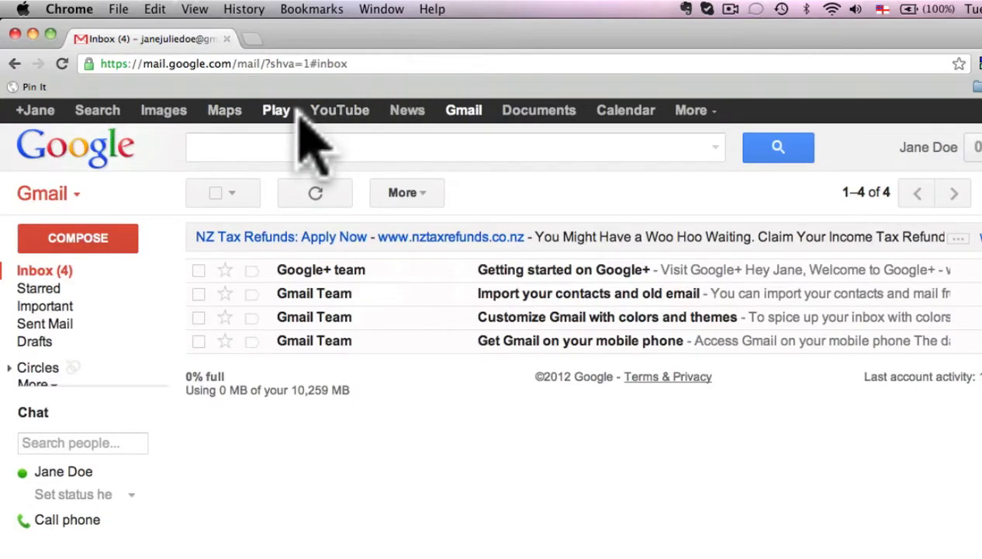
Open Google News from Gmail, skim the Top Stories and World headlines, and close the News tab.
{"action": "left_click", "coordinate": [405, 110]}
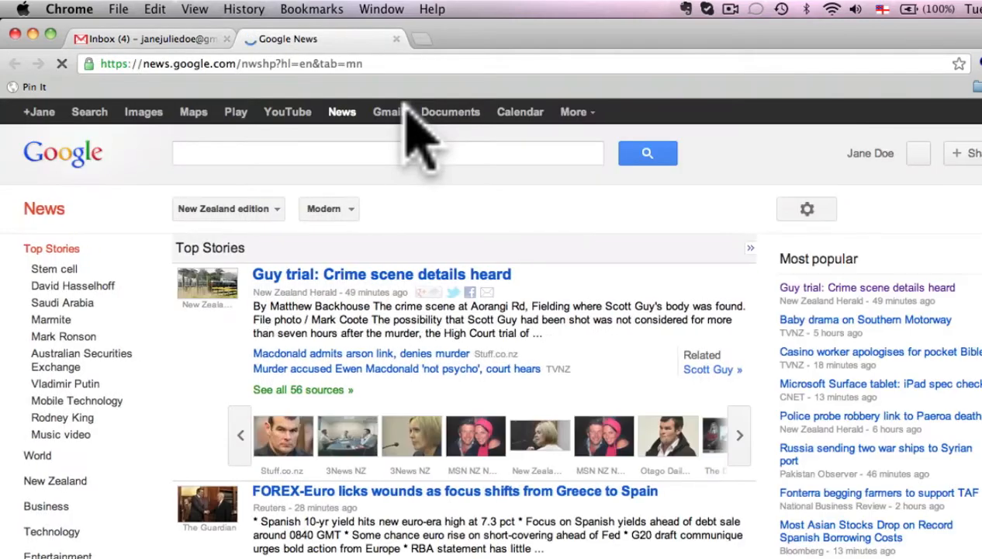
{"action": "scroll", "coordinate": [694, 281], "scroll_direction": "down", "scroll_amount": 3}
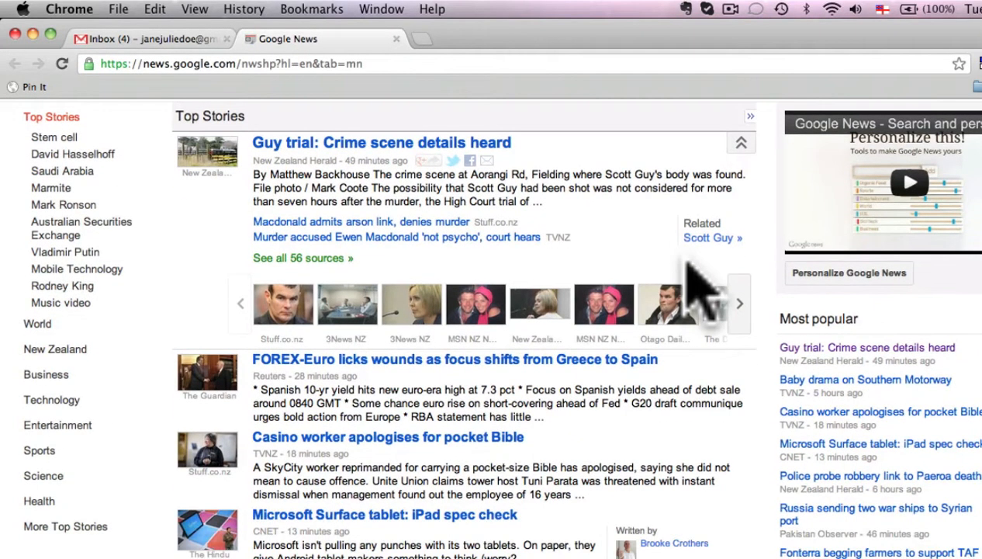
{"action": "scroll", "coordinate": [698, 285], "scroll_direction": "down", "scroll_amount": 2}
{"action": "scroll", "coordinate": [694, 272], "scroll_direction": "down", "scroll_amount": 10}
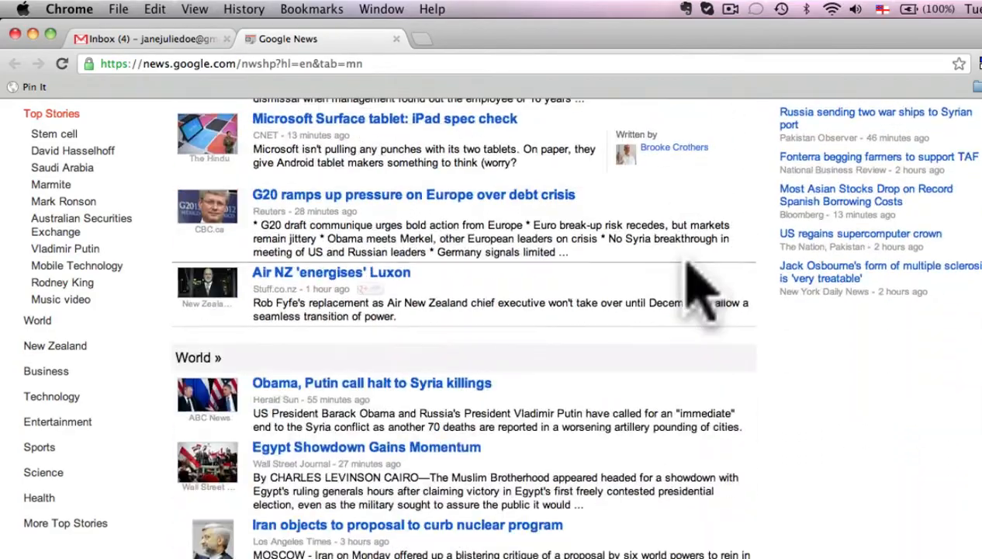
{"action": "scroll", "coordinate": [687, 268], "scroll_direction": "up", "scroll_amount": 15}
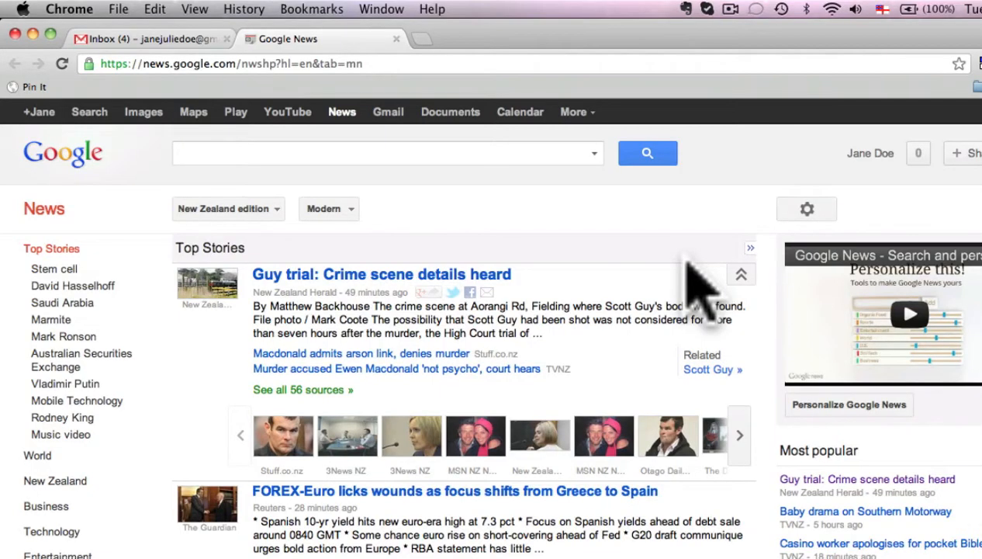
{"action": "left_click", "coordinate": [380, 111]}
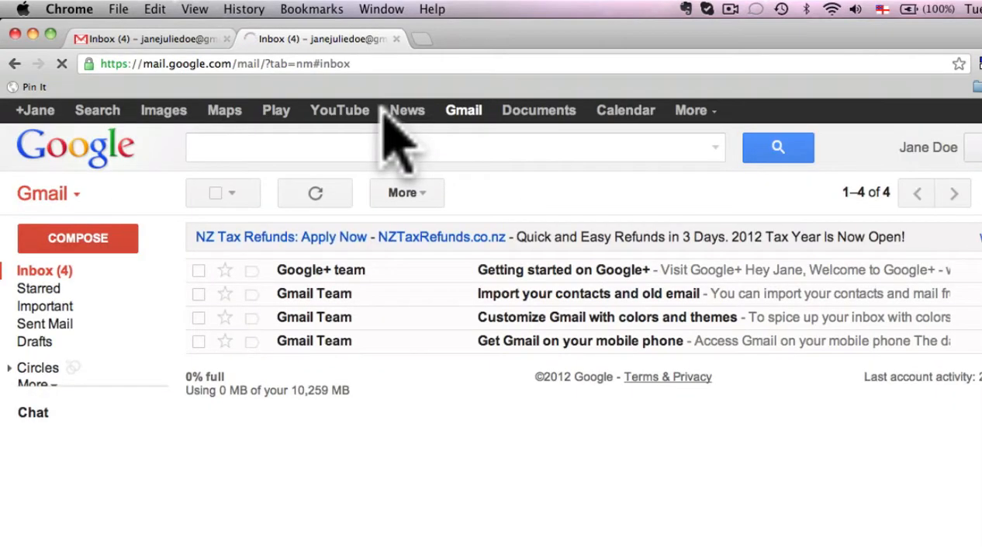
Open Google Calendar from Gmail and set the time zone to New Zealand, (GMT+12:00) Auckland.
{"action": "left_click", "coordinate": [609, 114]}
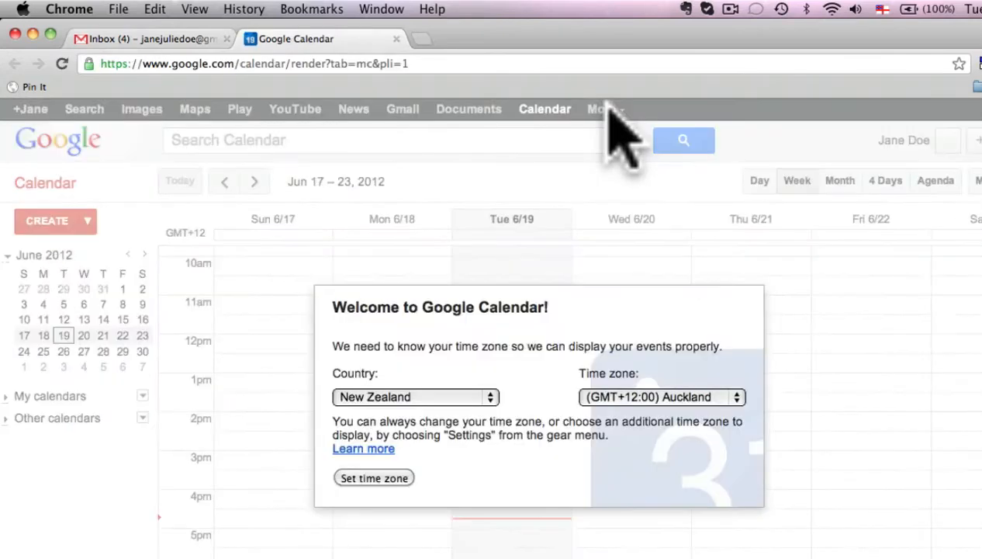
{"action": "left_click", "coordinate": [376, 478]}
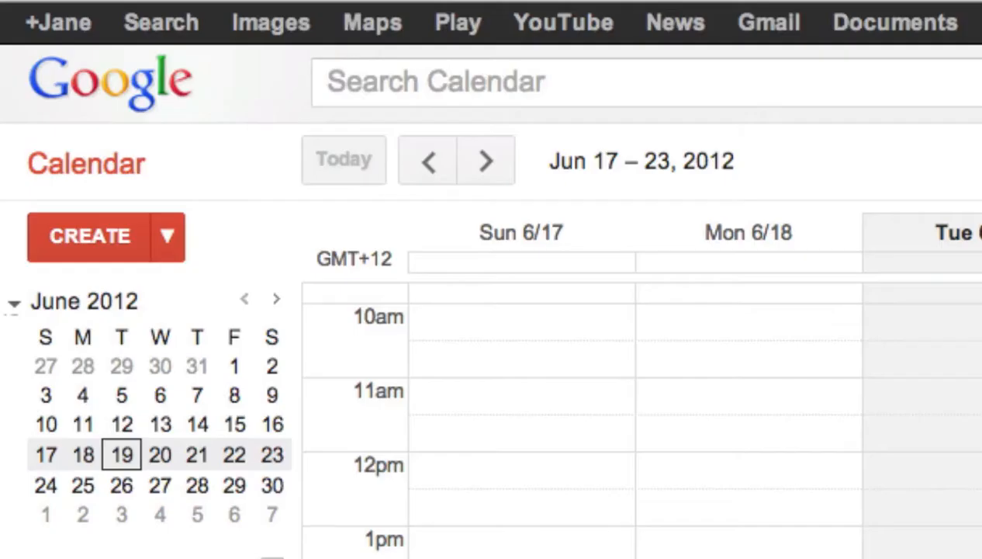
Create an event titled as a meeting with the contact, dated 6/22/2012 and starting at 1:30pm.
{"action": "left_click", "coordinate": [58, 221]}
{"action": "type", "text": "Meeting with John"}
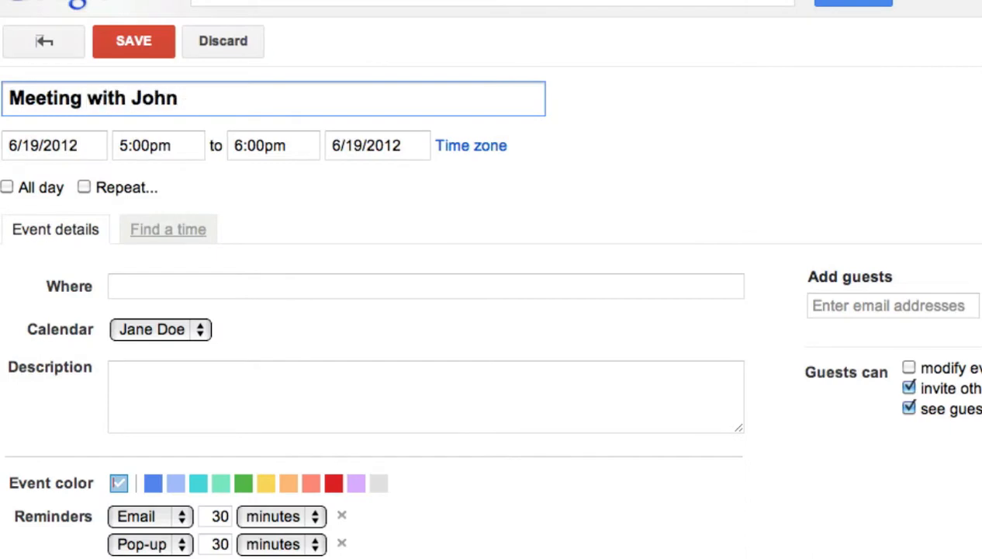
{"action": "left_click", "coordinate": [68, 145]}
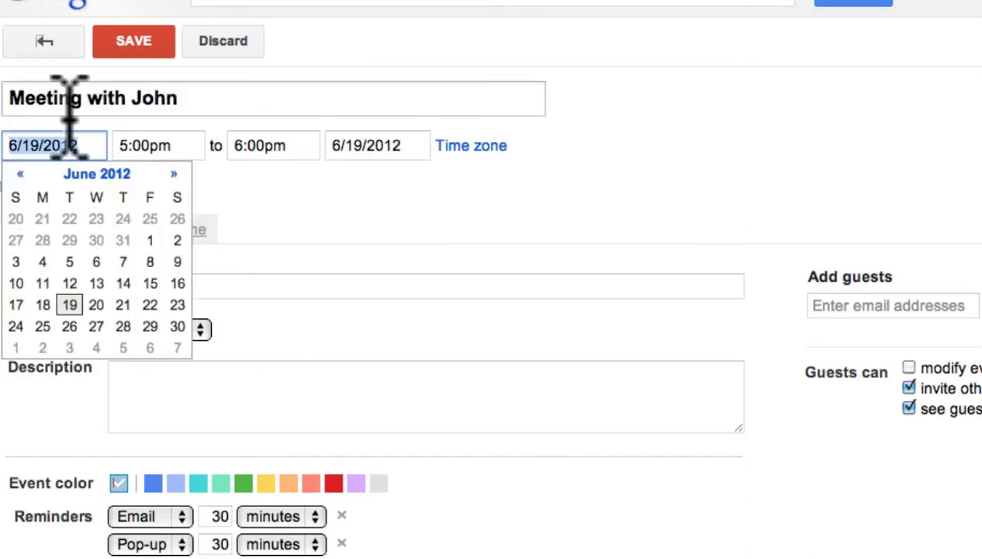
{"action": "left_click", "coordinate": [171, 303]}
{"action": "left_click", "coordinate": [134, 148]}
{"action": "scroll", "coordinate": [163, 242], "scroll_direction": "up", "scroll_amount": 3}
{"action": "left_click", "coordinate": [156, 200]}
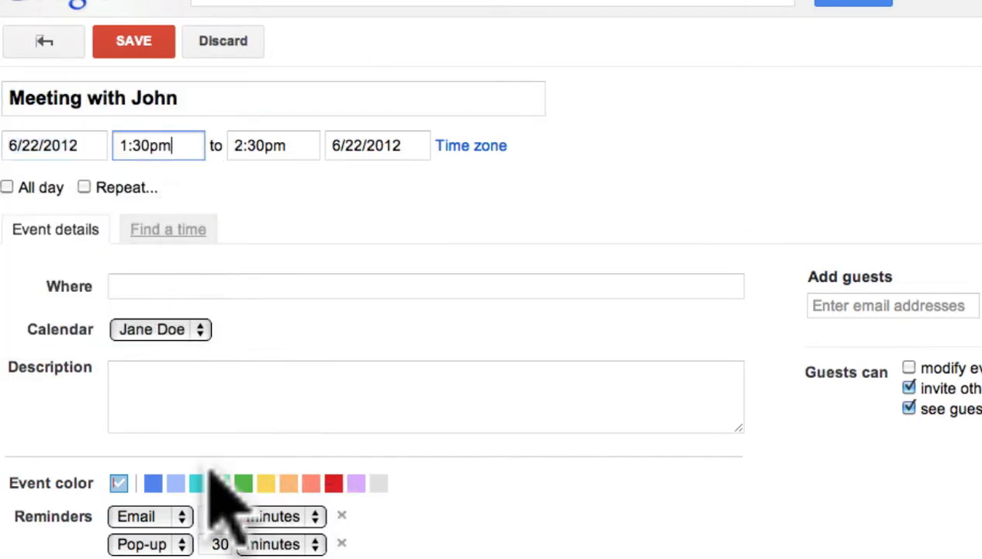
Remove the pop-up reminder, color the event light blue, describe it as "Discuss new work due in", and save it.
{"action": "left_click", "coordinate": [342, 544]}
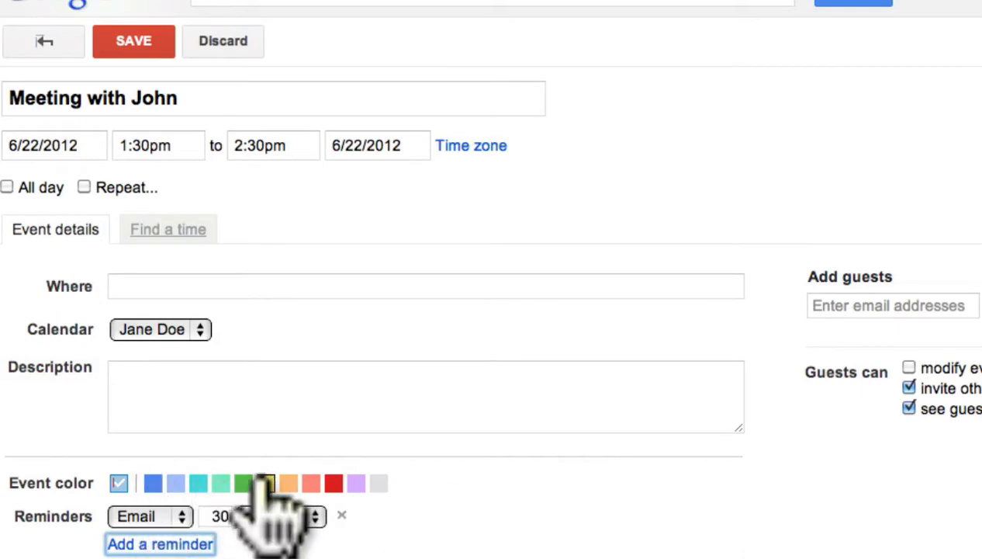
{"action": "left_click", "coordinate": [176, 482]}
{"action": "left_click", "coordinate": [257, 395]}
{"action": "type", "text": "Discuss new work due in"}
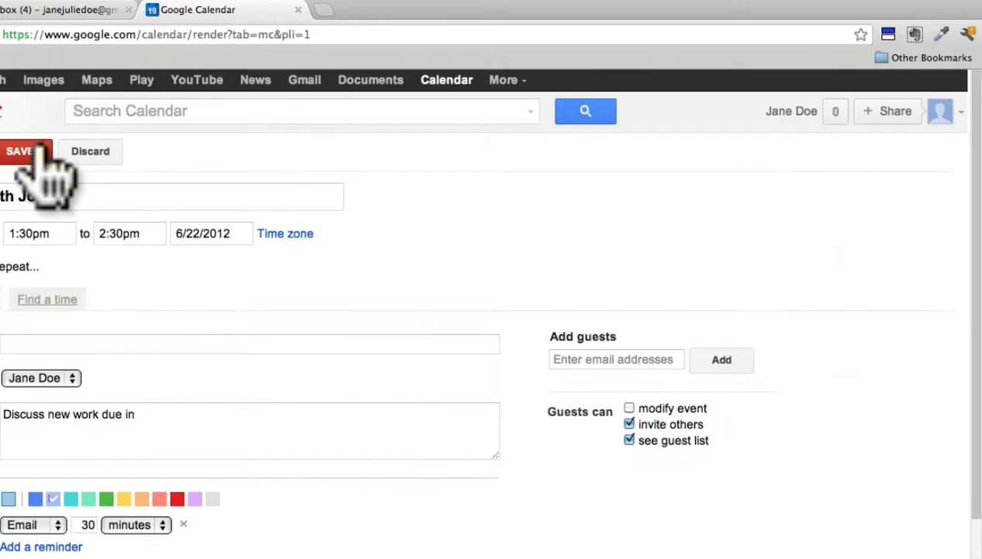
{"action": "left_click", "coordinate": [133, 40]}
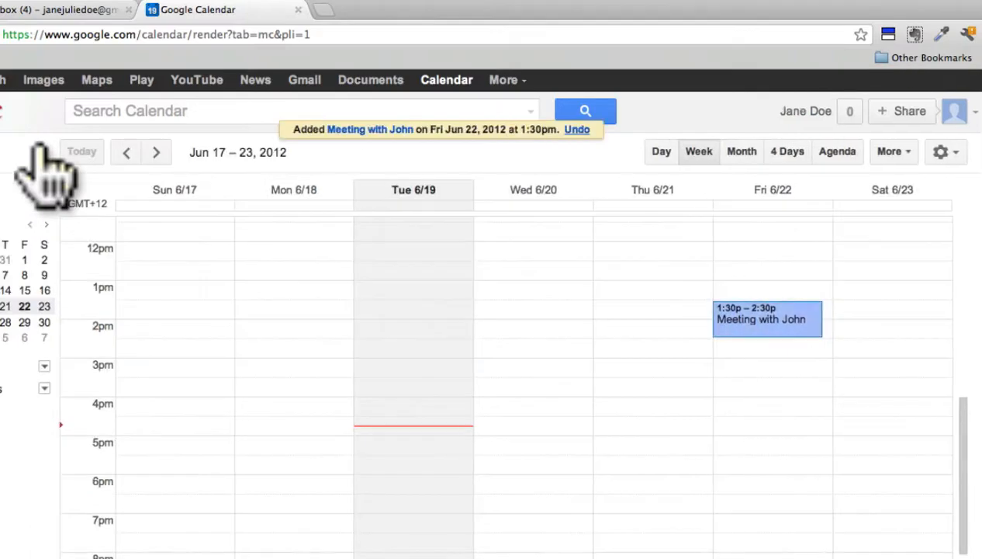
Reopen the Friday 6/22 meeting for editing and add the contact's e-mail address as a guest.
{"action": "left_click", "coordinate": [757, 322]}
{"action": "left_click", "coordinate": [855, 295]}
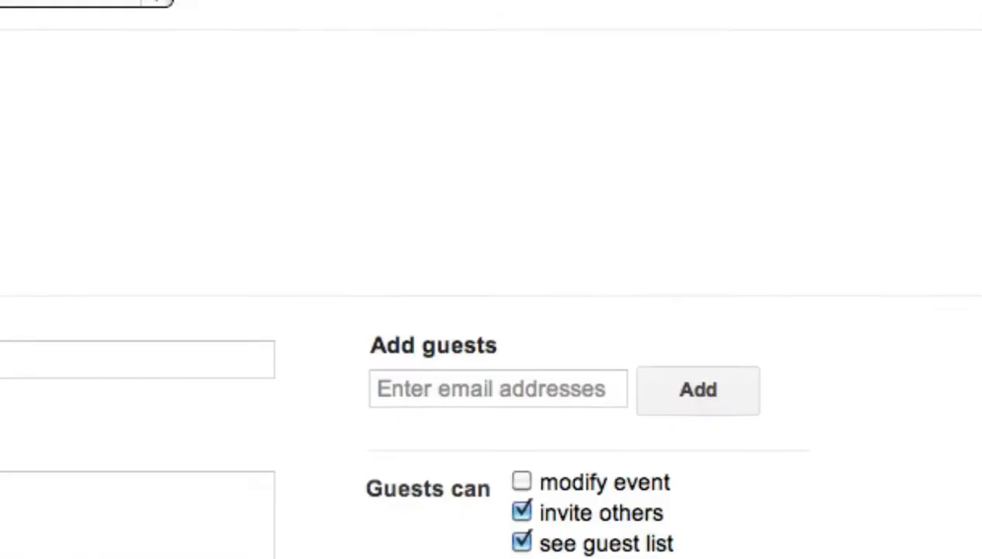
{"action": "left_click", "coordinate": [581, 360]}
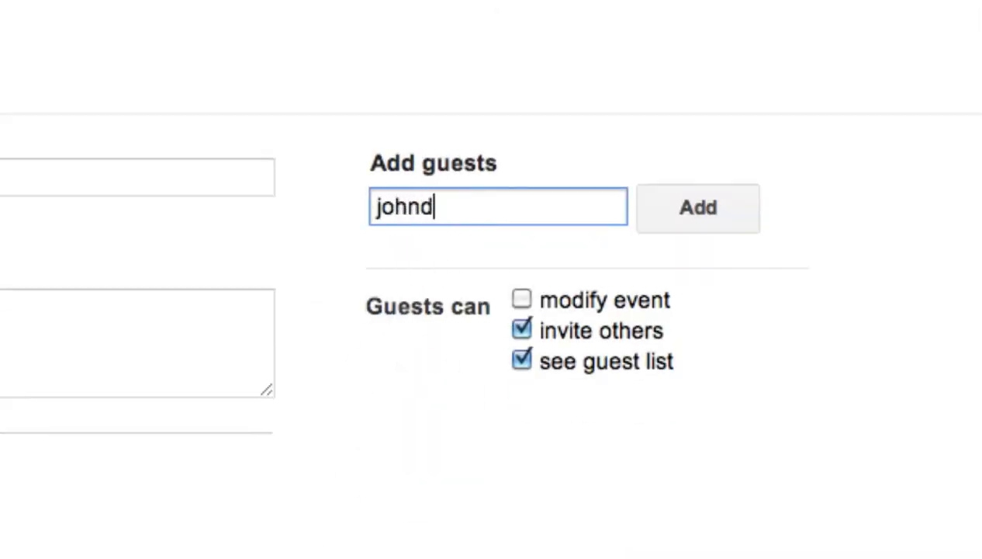
{"action": "left_click", "coordinate": [699, 207]}
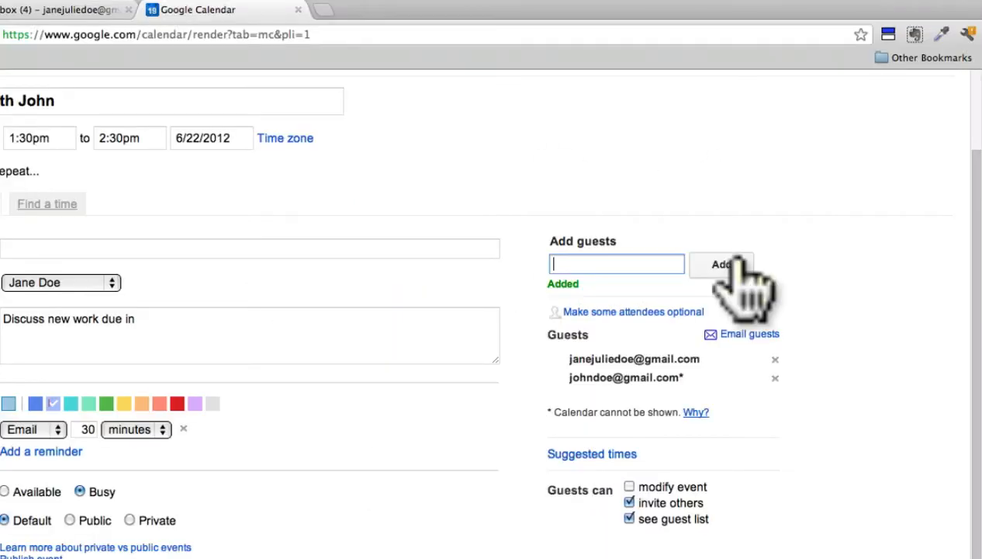
Email the guest "Can you please let me know if you can make it this week?" and save the updated event.
{"action": "left_click", "coordinate": [749, 334]}
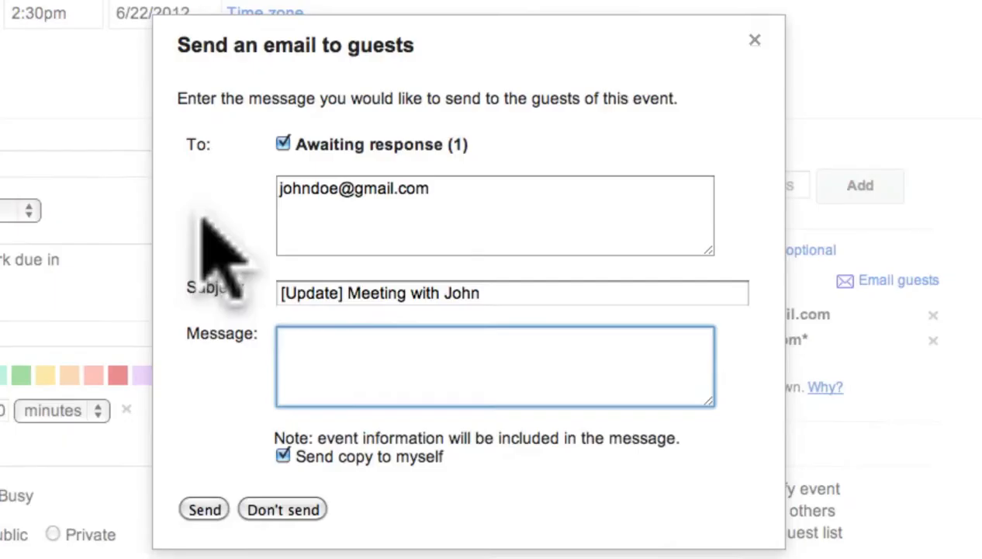
{"action": "type", "text": "Can you please let me kno"}
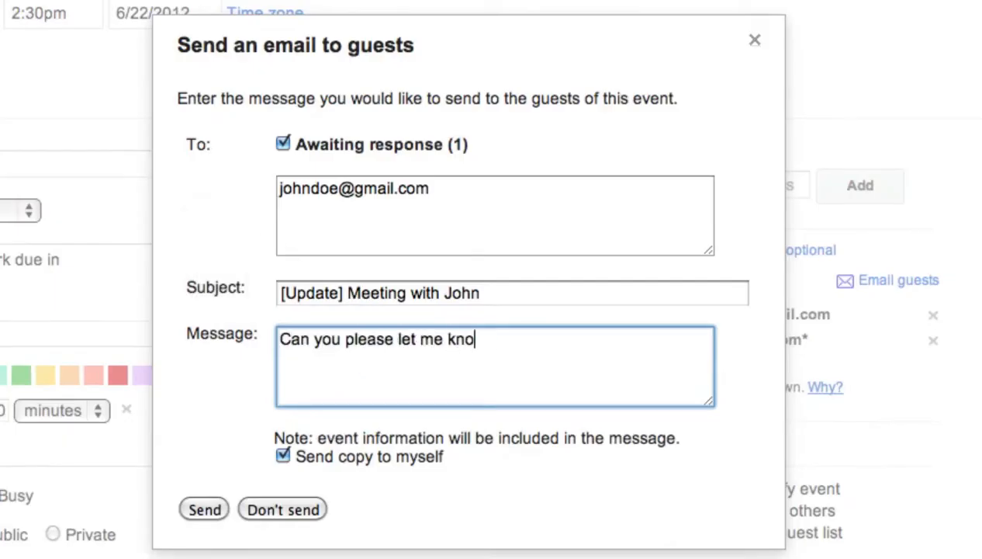
{"action": "type", "text": "w if you can make it this week?"}
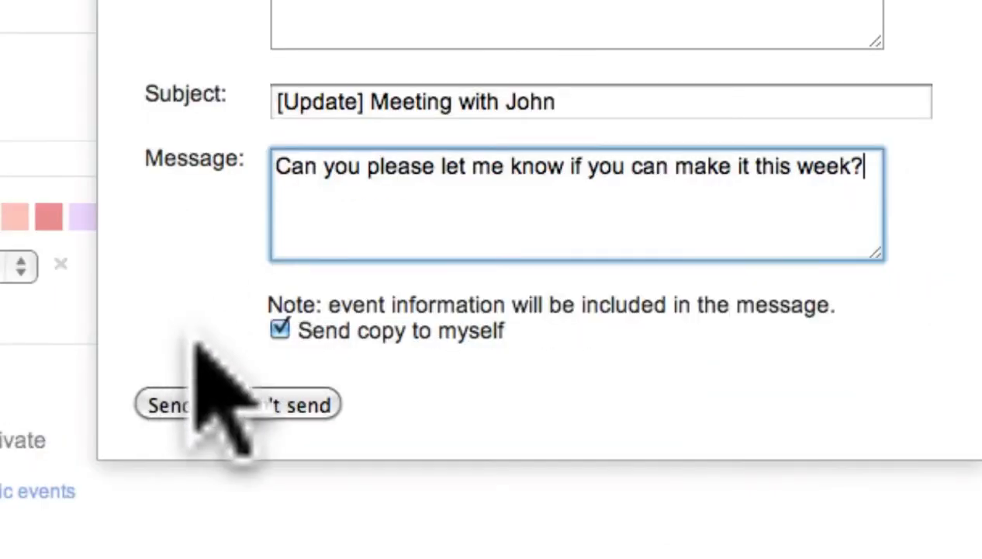
{"action": "left_click", "coordinate": [218, 504]}
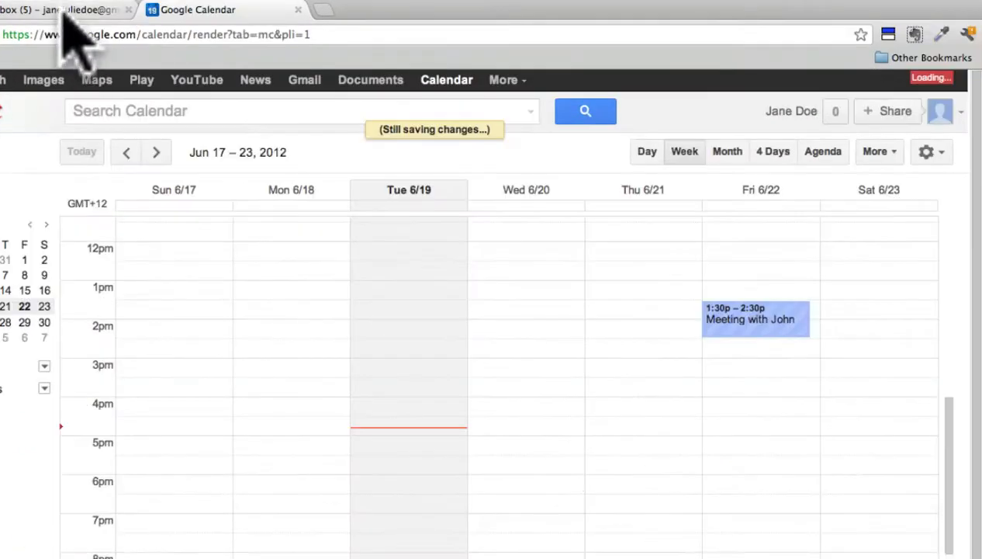
Open Blogger from Gmail, sign in with the account password, and continue with the Google+ profile.
{"action": "left_click", "coordinate": [128, 38]}
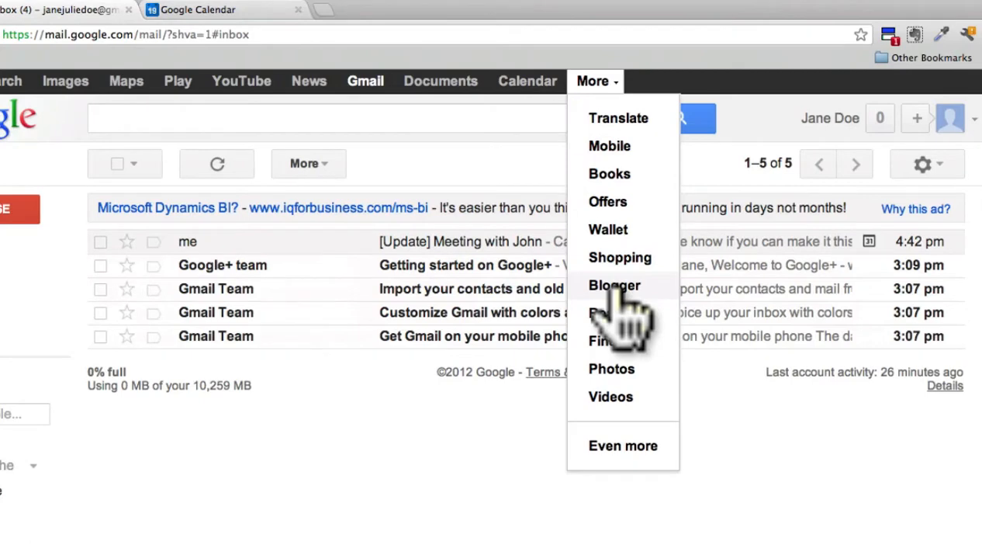
{"action": "left_click", "coordinate": [619, 293]}
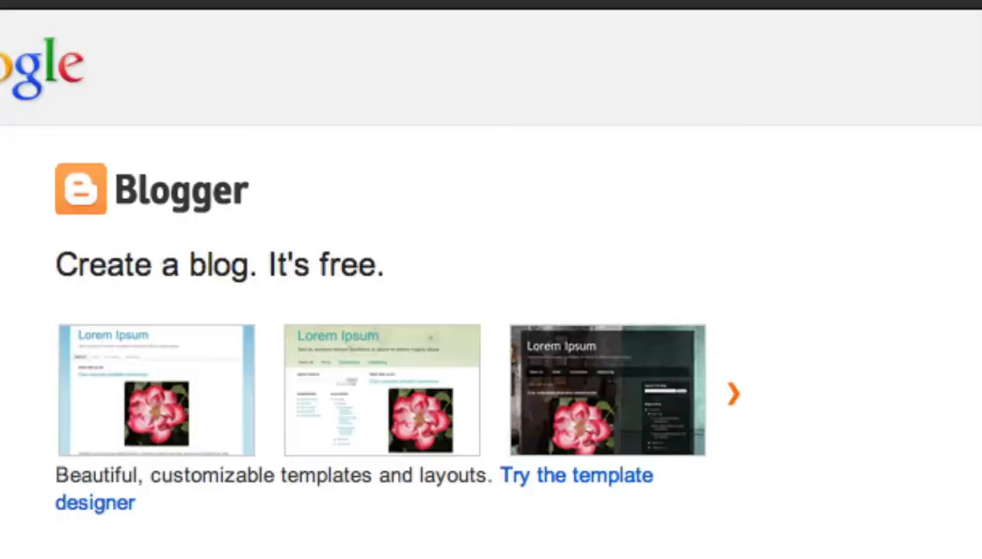
{"action": "left_click", "coordinate": [754, 347]}
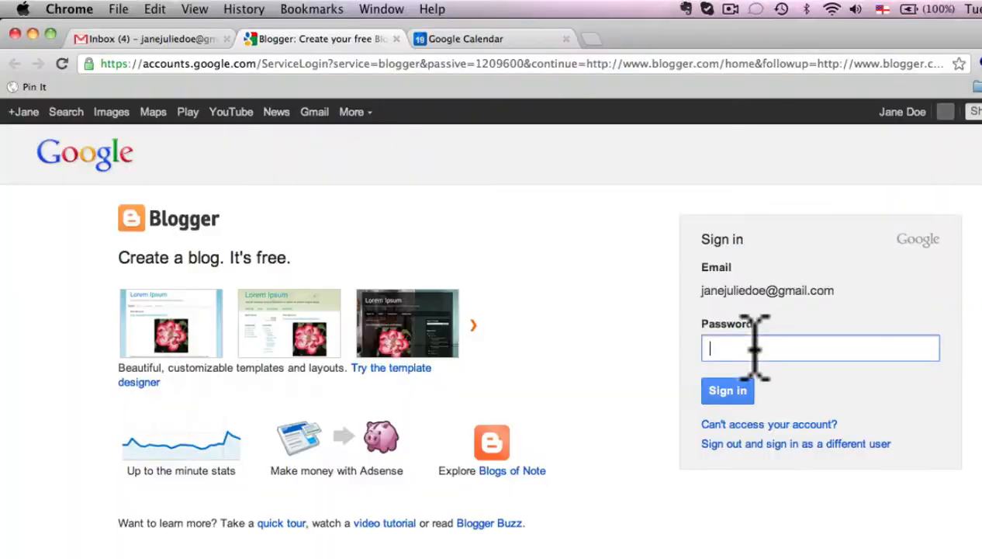
{"action": "type", "text": "••••"}
{"action": "left_click", "coordinate": [526, 371]}
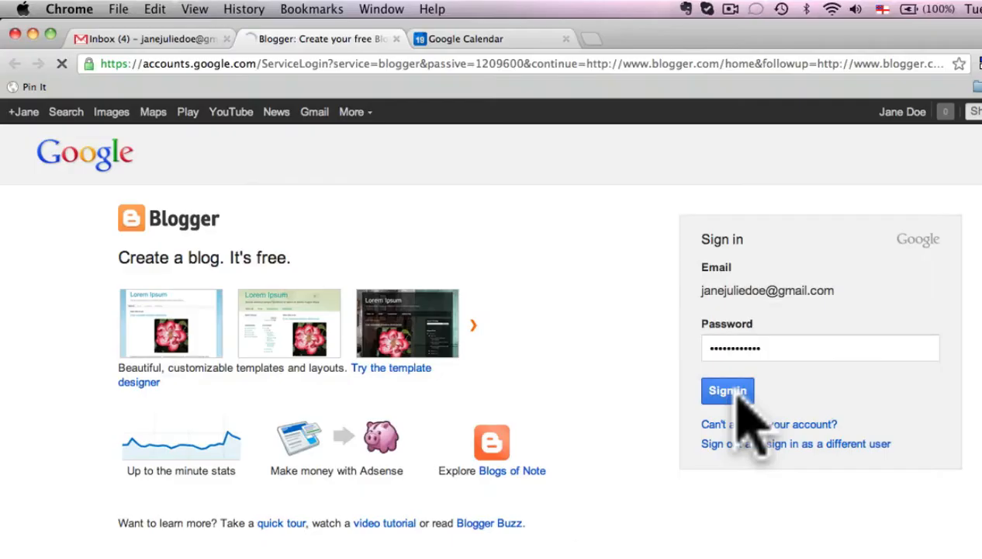
{"action": "scroll", "coordinate": [445, 288], "scroll_direction": "down", "scroll_amount": 5}
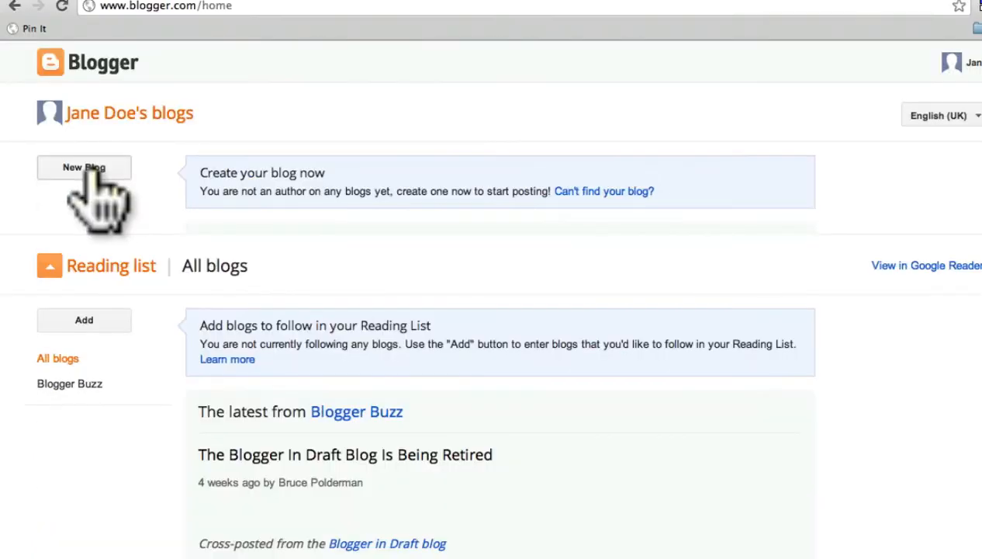
Start a new blog and title it as the account owner's blog, using their full name.
{"action": "left_click", "coordinate": [90, 174]}
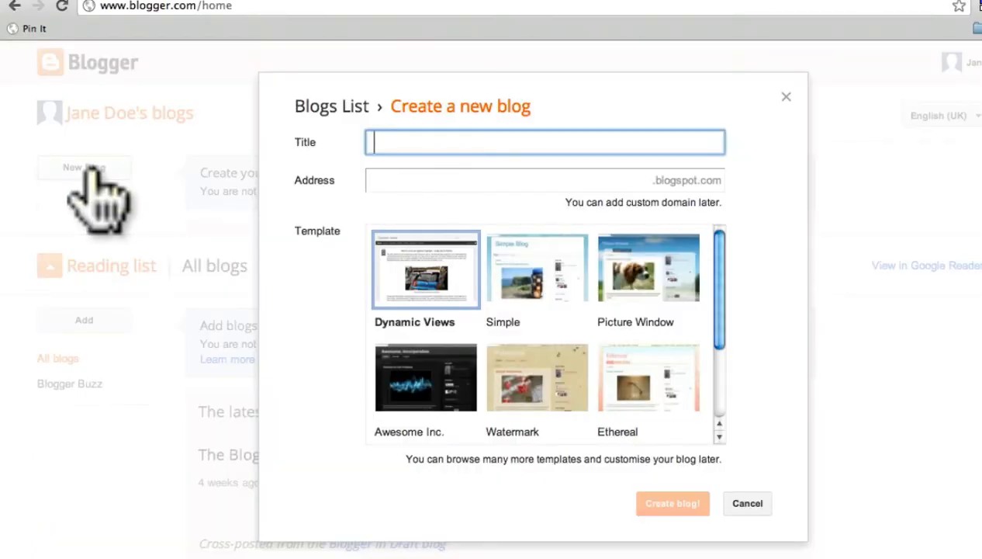
{"action": "type", "text": "Jane"}
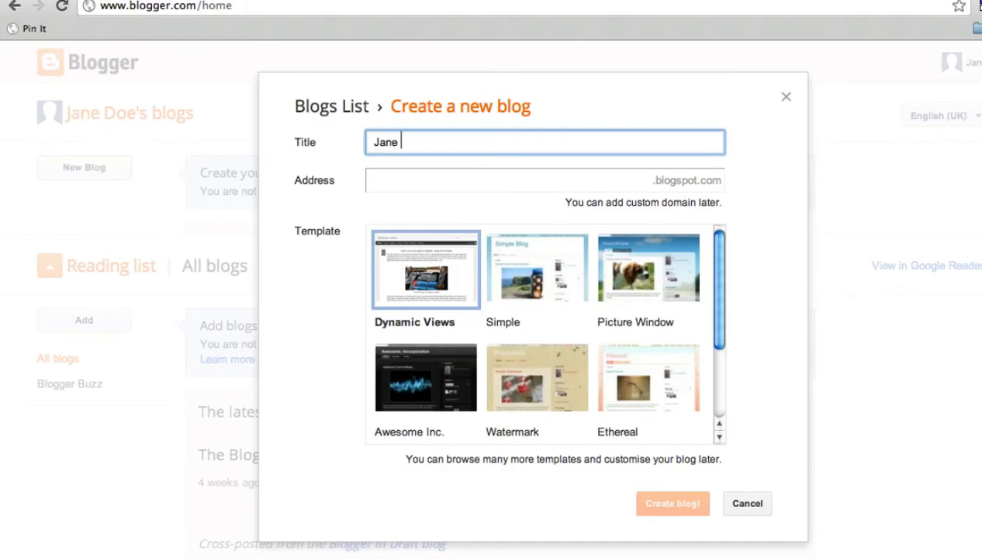
{"action": "type", "text": " Do"}
{"action": "type", "text": "e's "}
{"action": "type", "text": "Blog"}
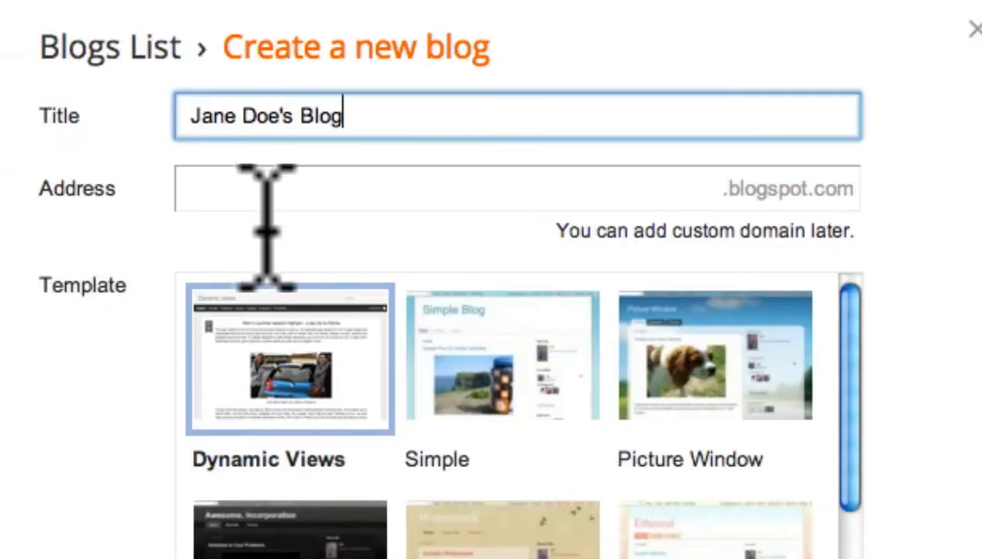
Try blogspot addresses based on the owner's name, settling on two first names joined by a hyphen plus the surname.
{"action": "left_click", "coordinate": [326, 190]}
{"action": "type", "text": "janedoe"}
{"action": "left_click", "coordinate": [669, 189]}
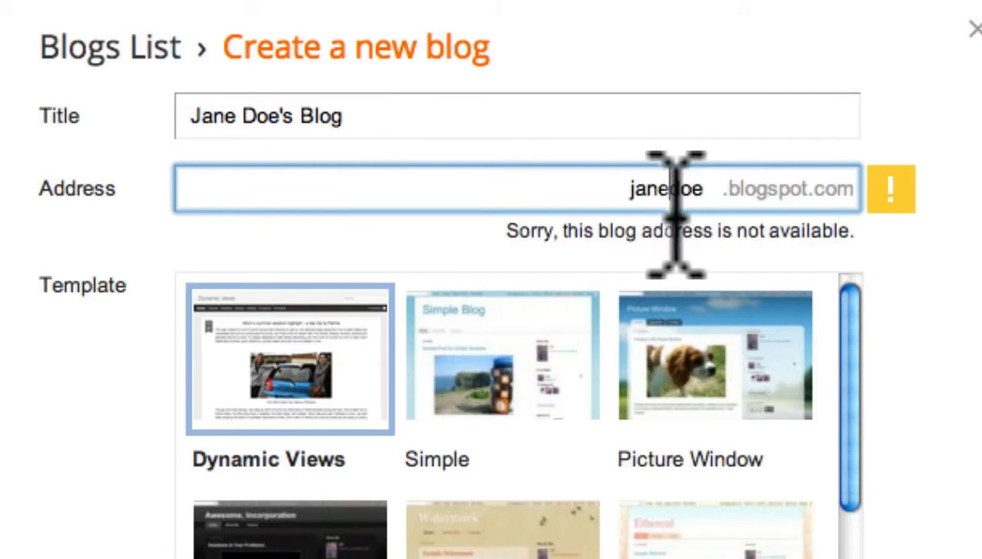
{"action": "type", "text": "andjohn"}
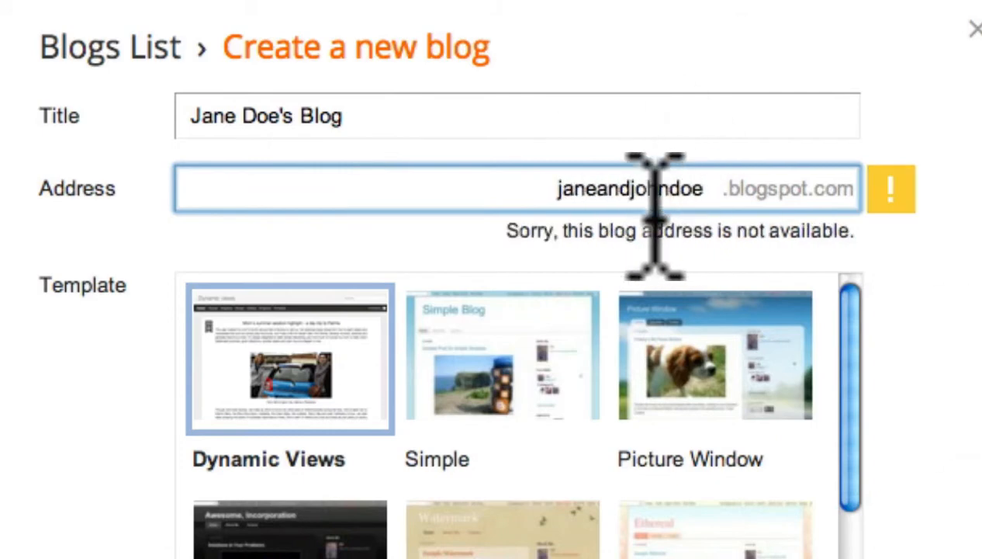
{"action": "left_click_drag", "start_coordinate": [610, 190], "coordinate": [584, 190]}
{"action": "type", "text": "-"}
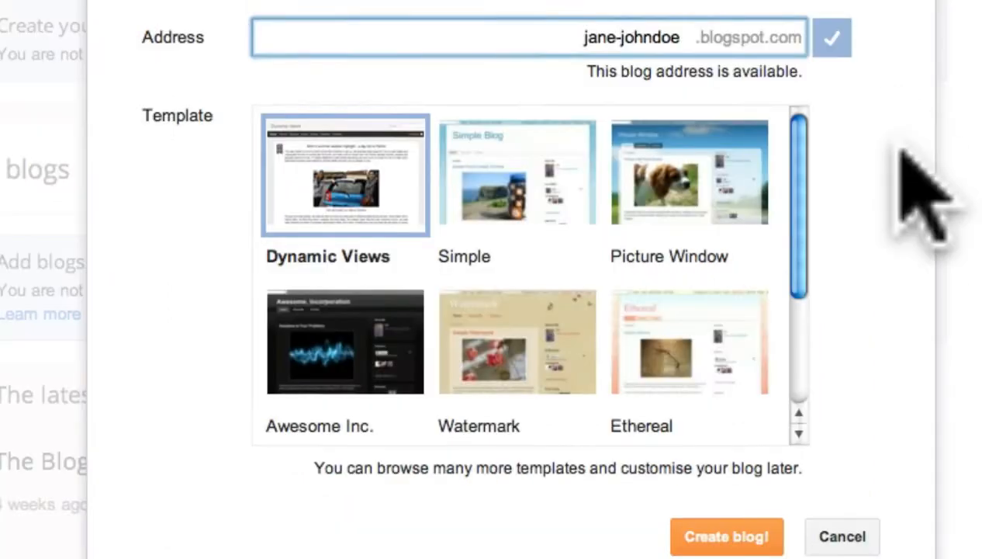
Choose the Simple template and create the blog.
{"action": "scroll", "coordinate": [966, 313], "scroll_direction": "down", "scroll_amount": 3}
{"action": "left_click", "coordinate": [456, 332]}
{"action": "left_click", "coordinate": [481, 68]}
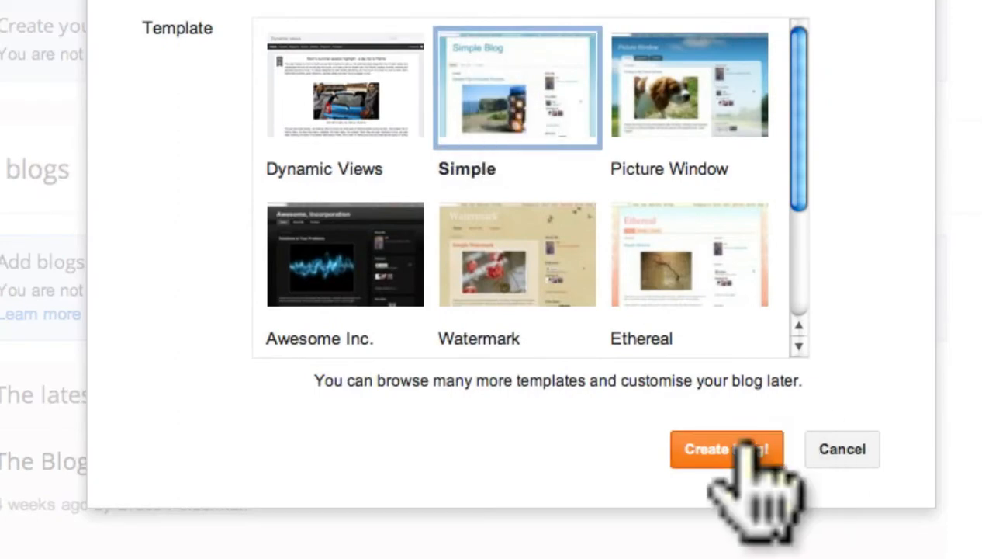
{"action": "left_click", "coordinate": [742, 450]}
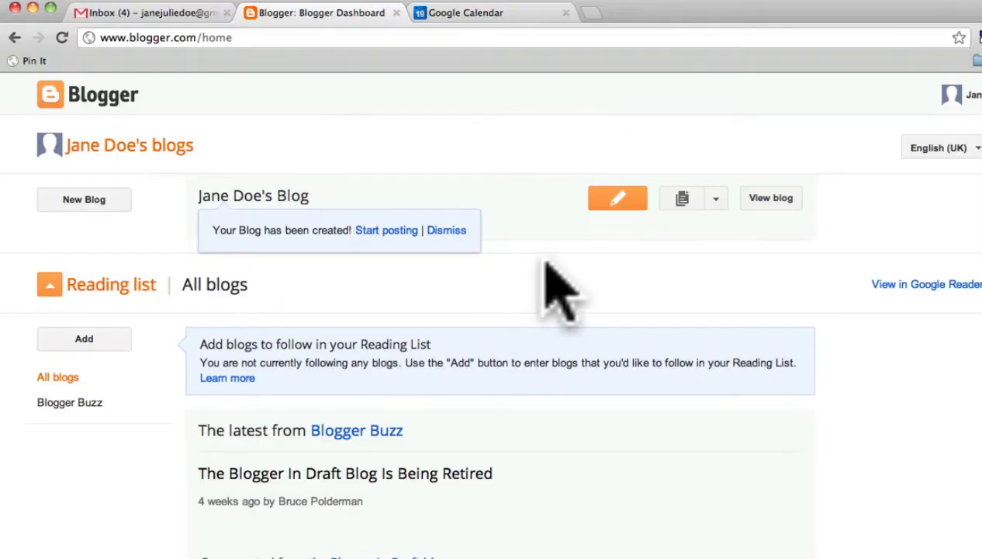
Open Google Documents from Gmail and get started with the free 5 GB of Google Drive.
{"action": "left_click", "coordinate": [169, 14]}
{"action": "left_click", "coordinate": [537, 85]}
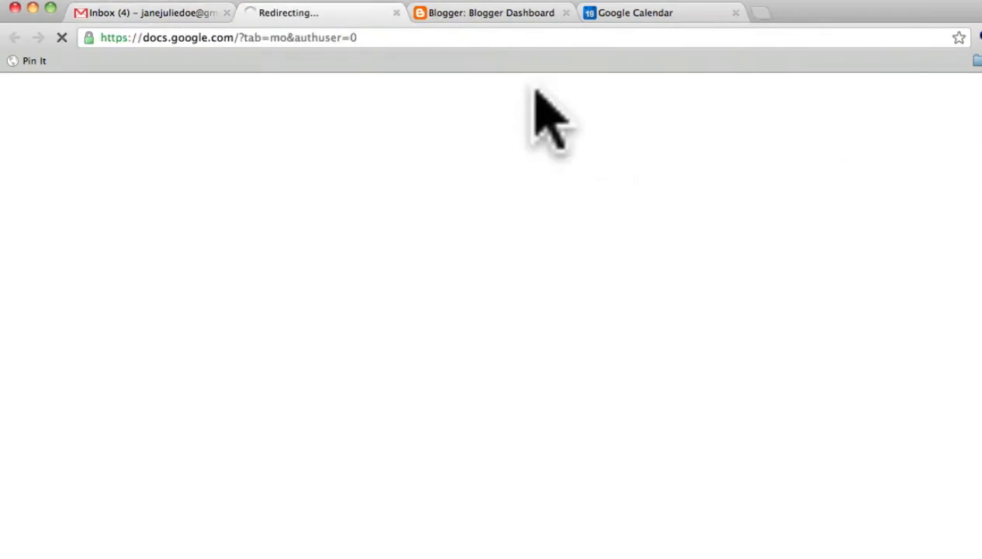
{"action": "left_click", "coordinate": [836, 147]}
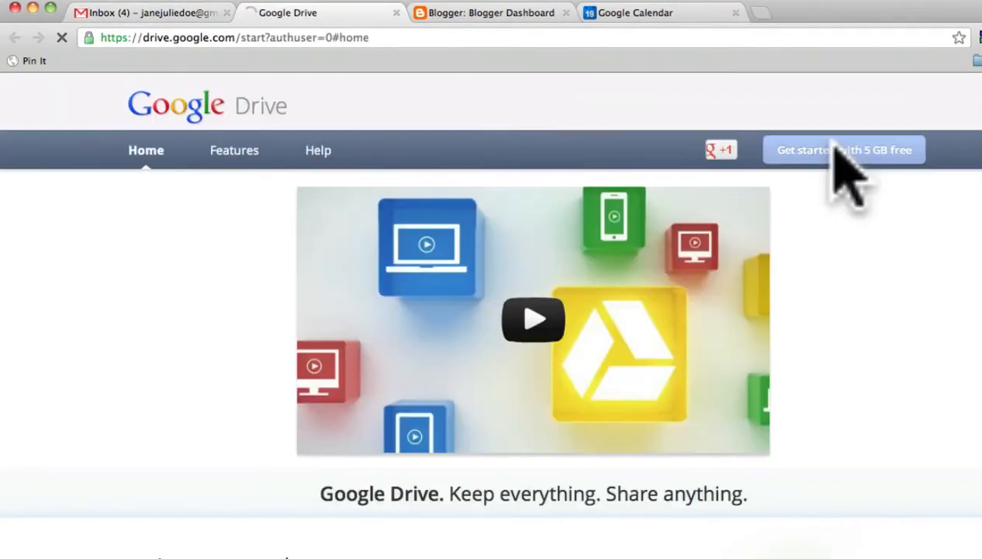
{"action": "left_click", "coordinate": [836, 152]}
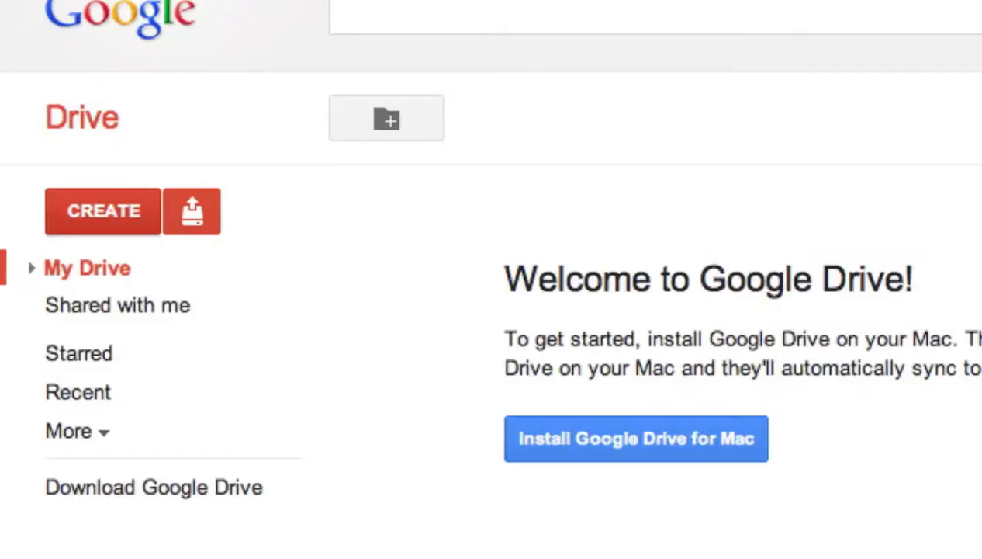
Create a document reading "I can import existing word documents here. Or open a word document if someone sends me an attachment." and name it "about word docs".
{"action": "left_click", "coordinate": [114, 211]}
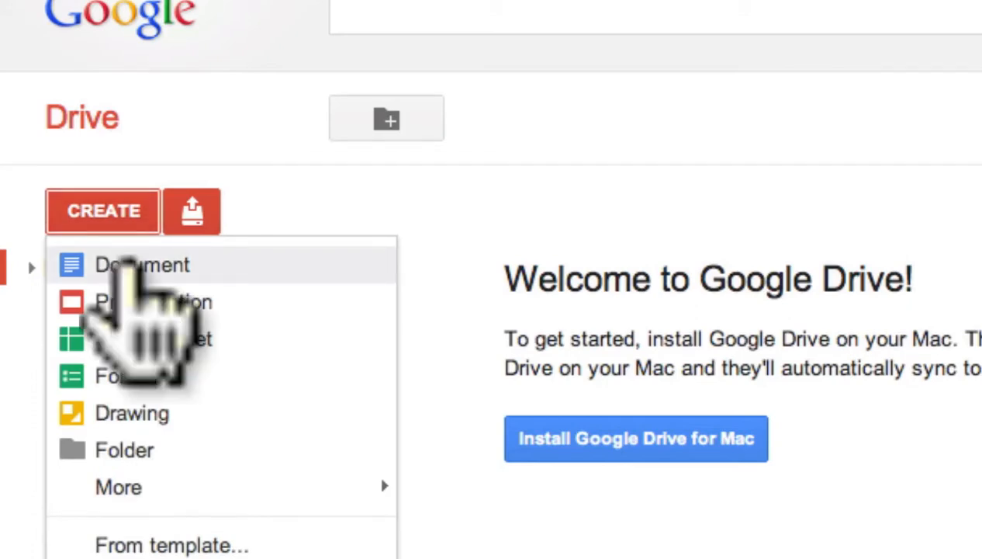
{"action": "left_click", "coordinate": [120, 264]}
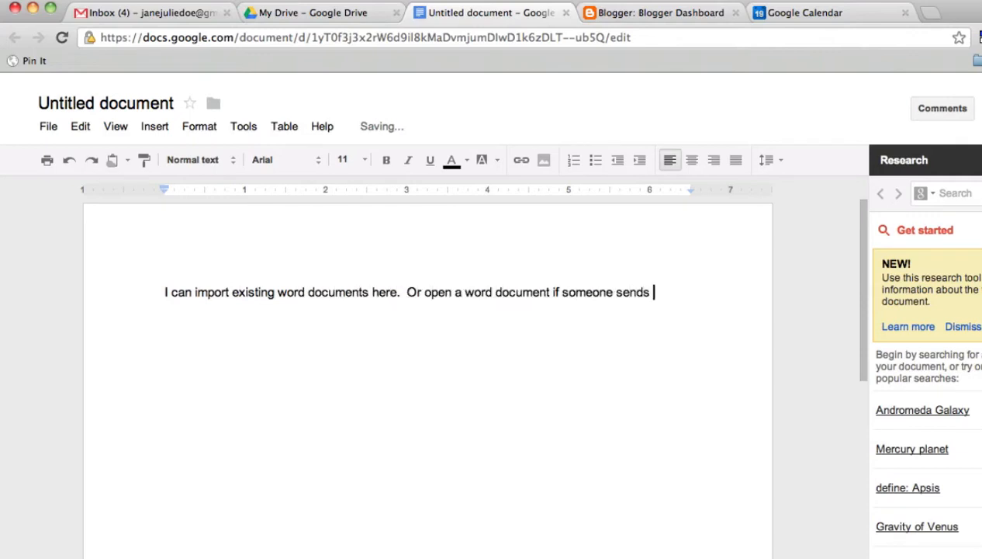
{"action": "left_click", "coordinate": [149, 104]}
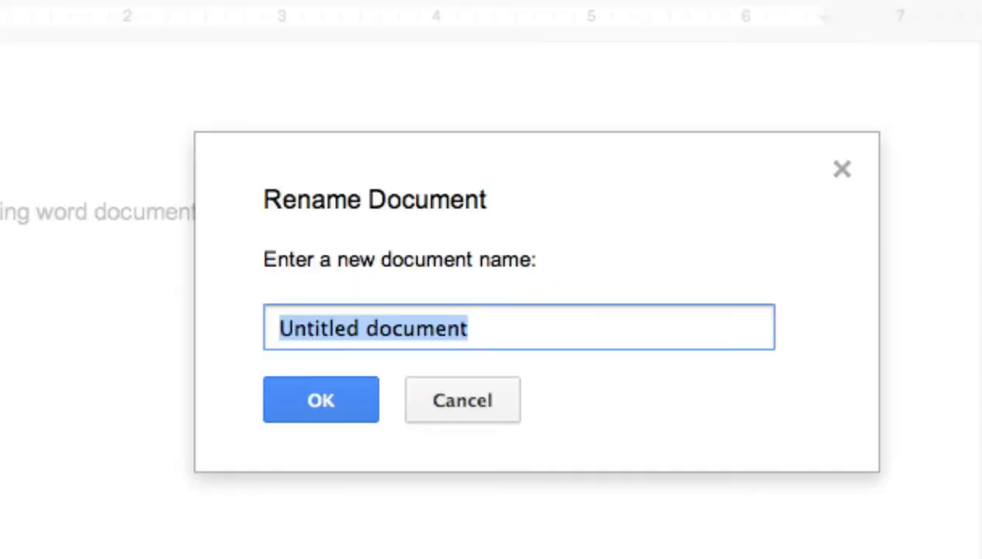
{"action": "type", "text": "about word docs"}
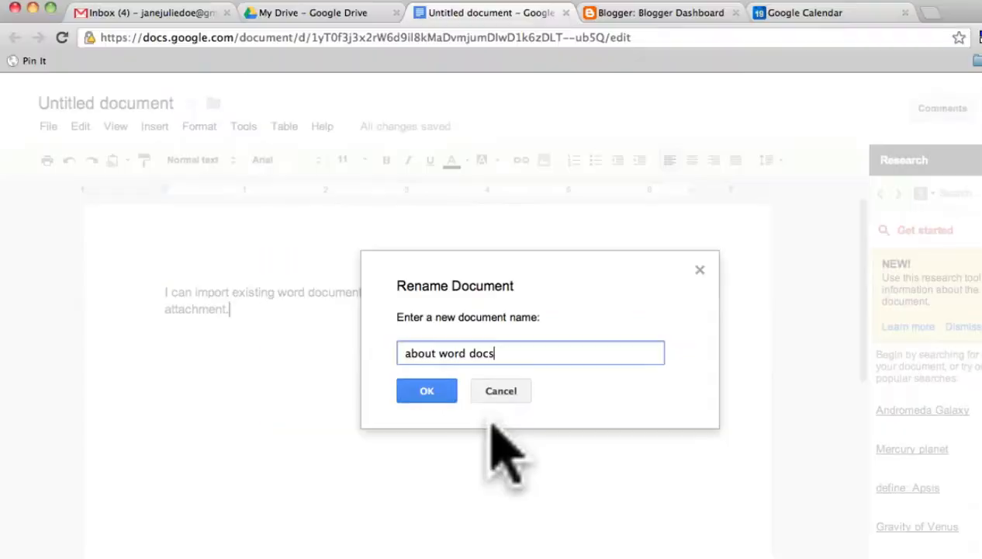
{"action": "left_click", "coordinate": [341, 402]}
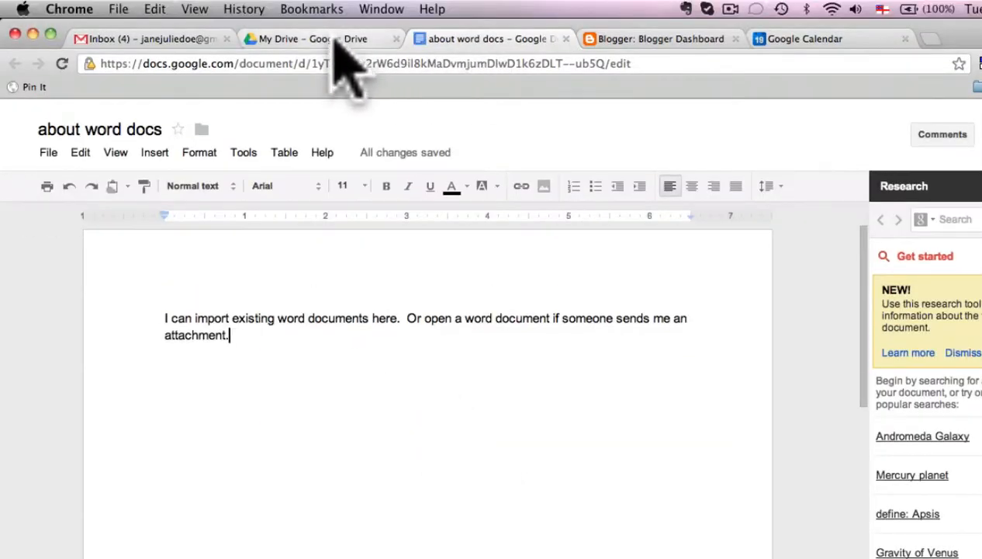
Create a new presentation from Google Drive, get started, and apply the Modern theme.
{"action": "left_click", "coordinate": [380, 38]}
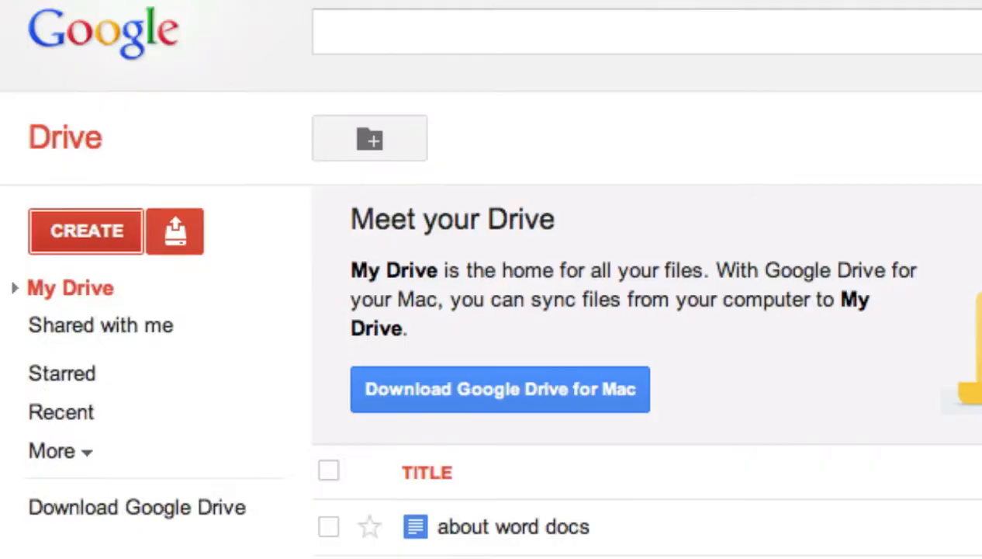
{"action": "left_click", "coordinate": [86, 231]}
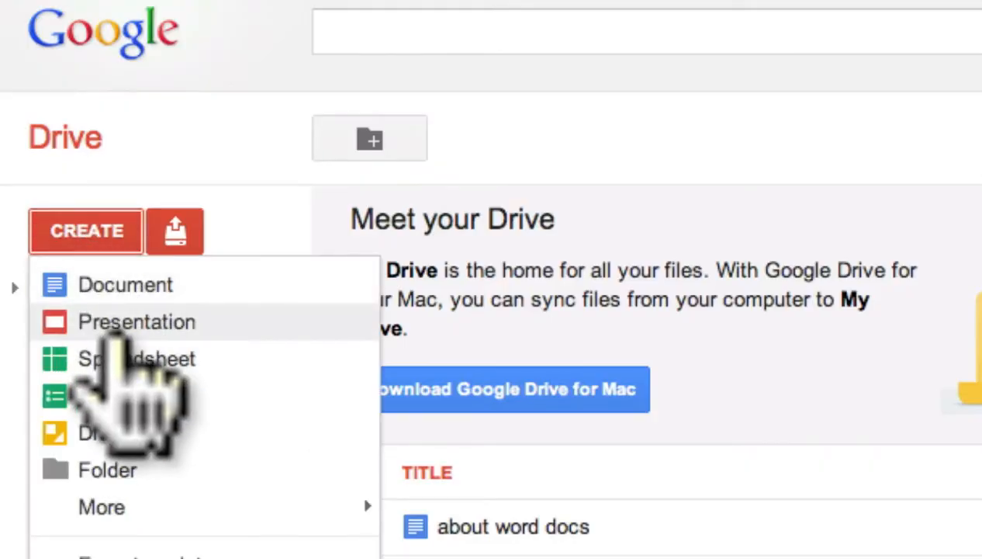
{"action": "left_click", "coordinate": [112, 326]}
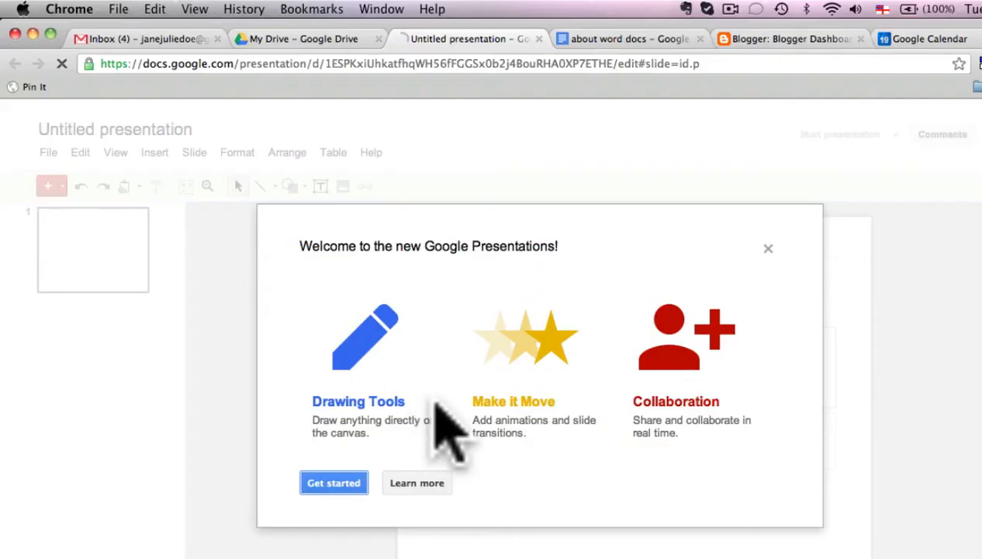
{"action": "left_click", "coordinate": [339, 480]}
{"action": "scroll", "coordinate": [430, 354], "scroll_direction": "down", "scroll_amount": 6}
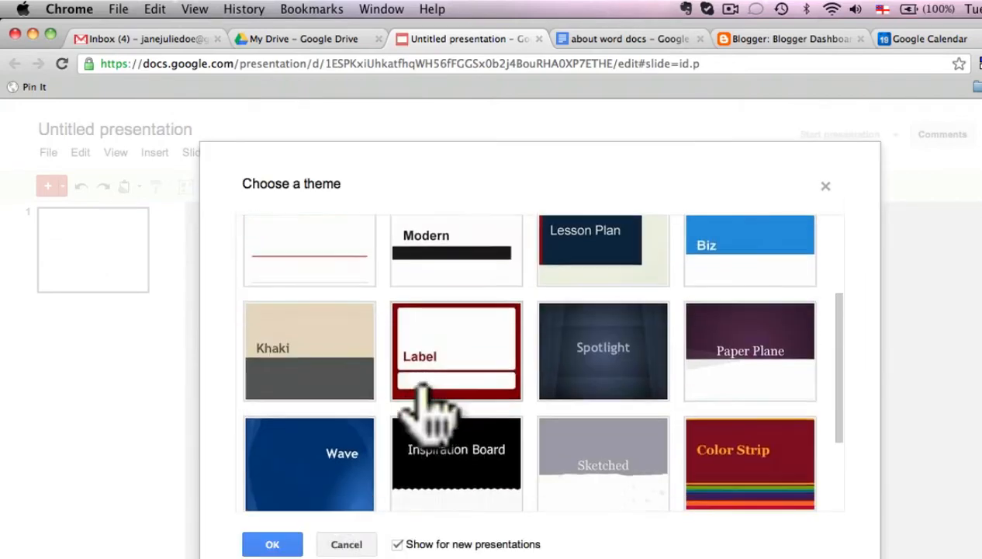
{"action": "scroll", "coordinate": [426, 387], "scroll_direction": "up", "scroll_amount": 5}
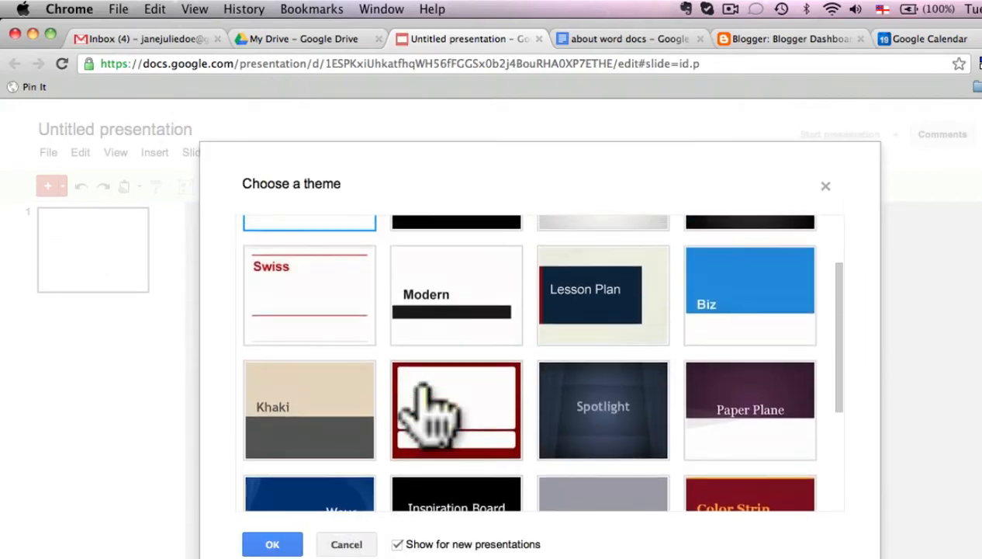
{"action": "left_click", "coordinate": [430, 345]}
{"action": "left_click", "coordinate": [186, 397]}
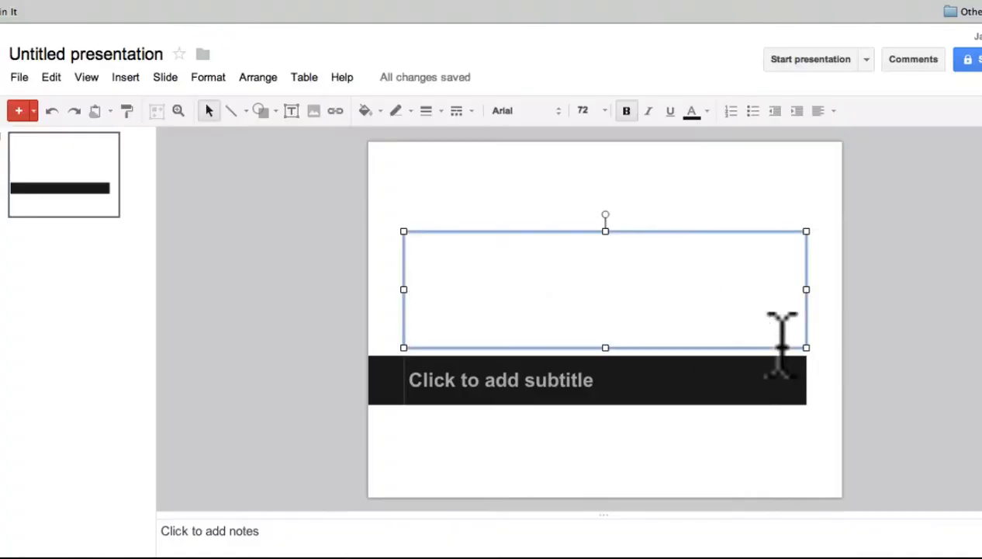
Title the first slide "How to use Gmail Presentations" and enter the subtitle "An adventure with" followed by the owner's full name.
{"action": "type", "text": "How to use Gmail"}
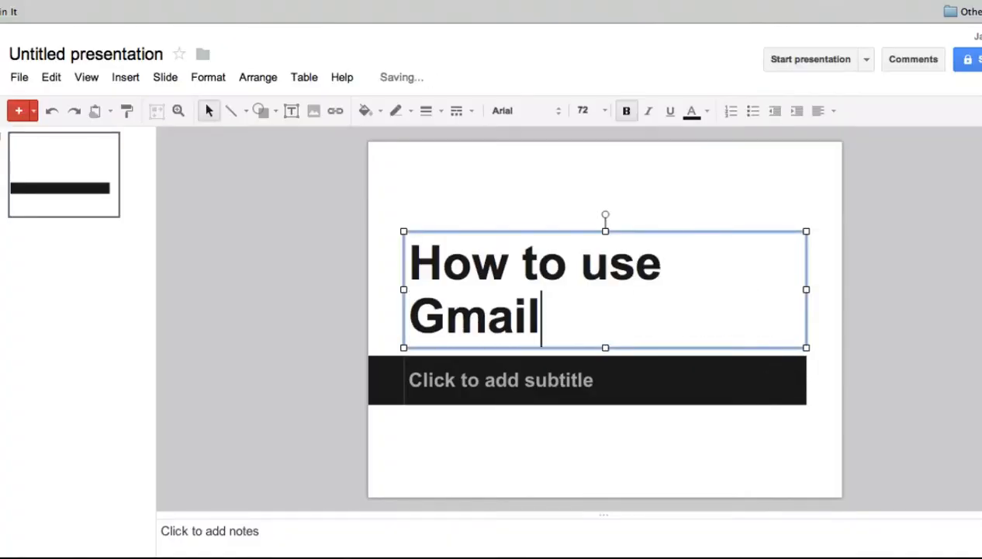
{"action": "type", "text": " Presentations"}
{"action": "left_click", "coordinate": [613, 395]}
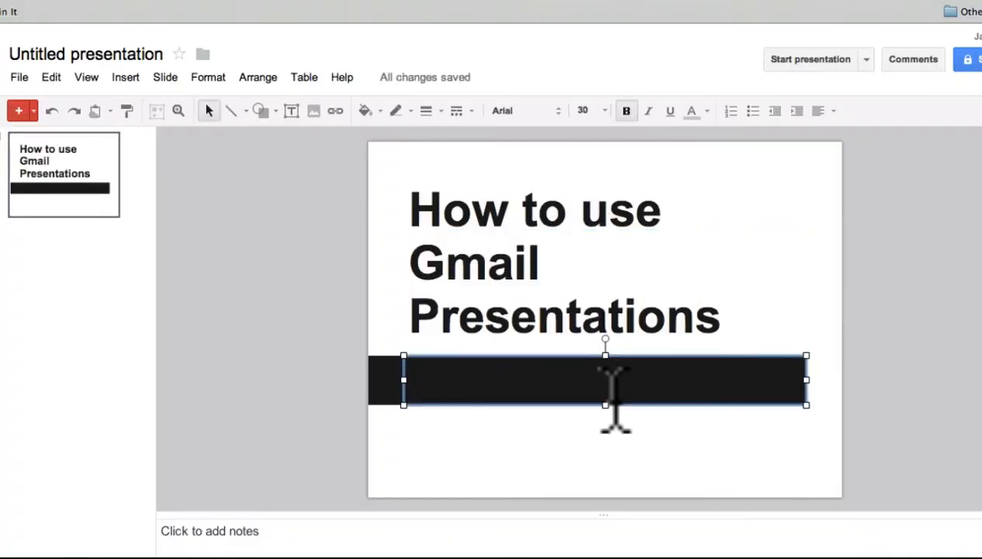
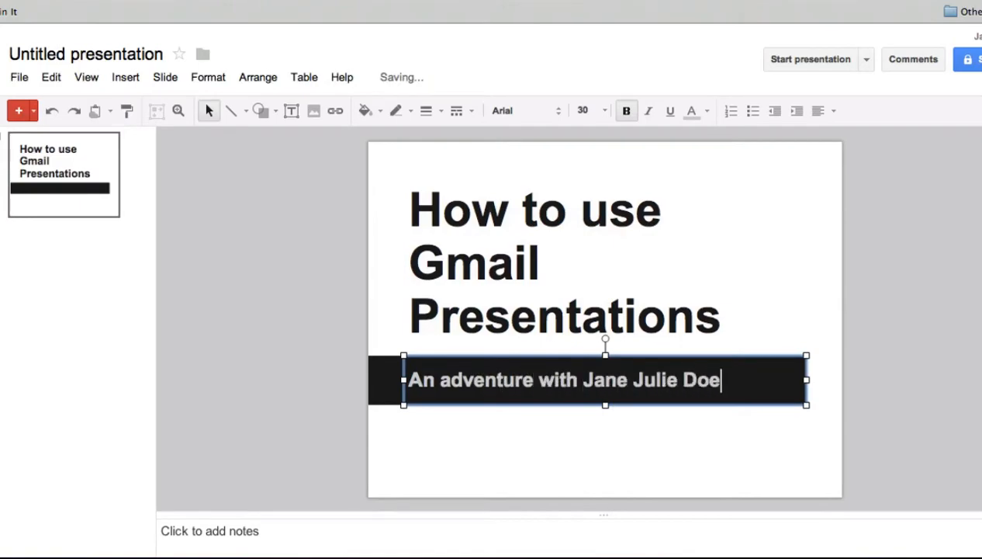
{"action": "left_click", "coordinate": [237, 302]}
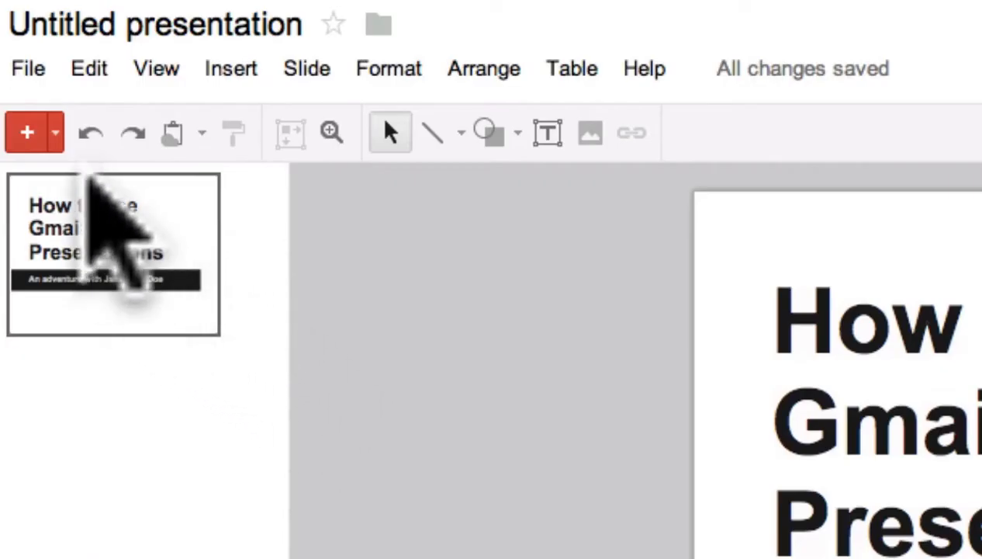
Add a second slide titled "What you get" with the body text "Just a three slide presentation.".
{"action": "left_click", "coordinate": [28, 133]}
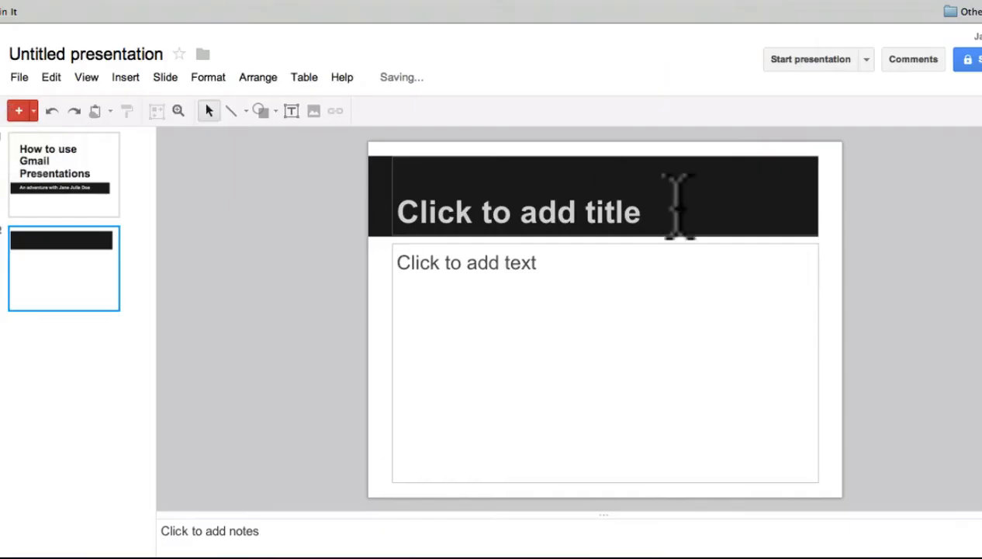
{"action": "left_click", "coordinate": [673, 208]}
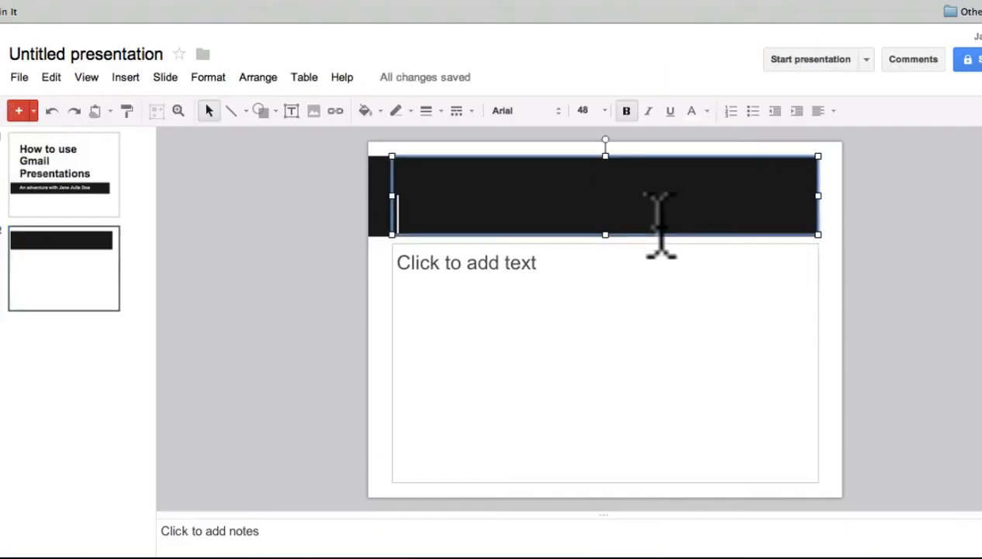
{"action": "type", "text": "What you get"}
{"action": "left_click", "coordinate": [638, 269]}
{"action": "type", "text": "Just a three slide pr"}
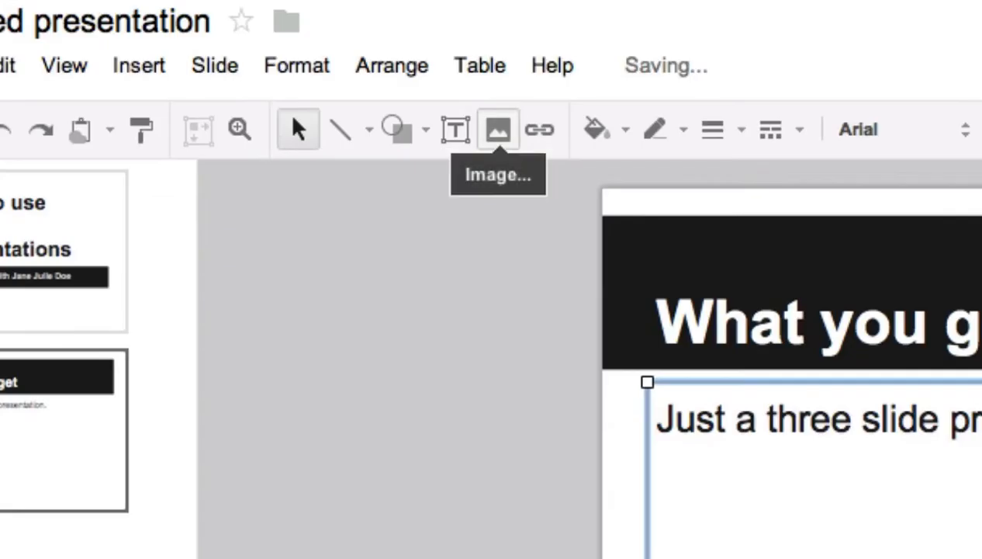
Upload the image 1146783.JPG from Downloads onto the second slide, shrink it, and place it in the slide's upper right corner.
{"action": "left_click", "coordinate": [498, 130]}
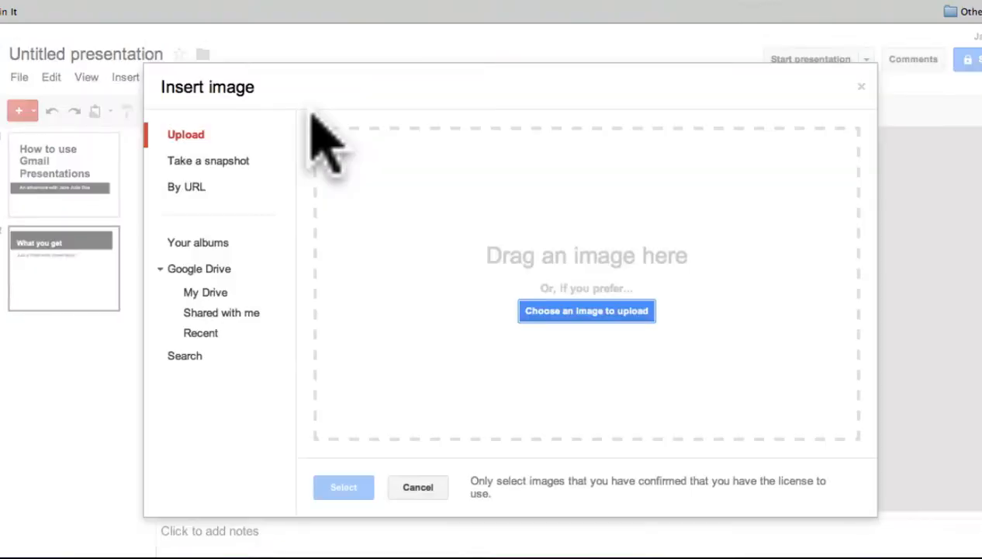
{"action": "left_click", "coordinate": [565, 313]}
{"action": "left_click", "coordinate": [639, 245]}
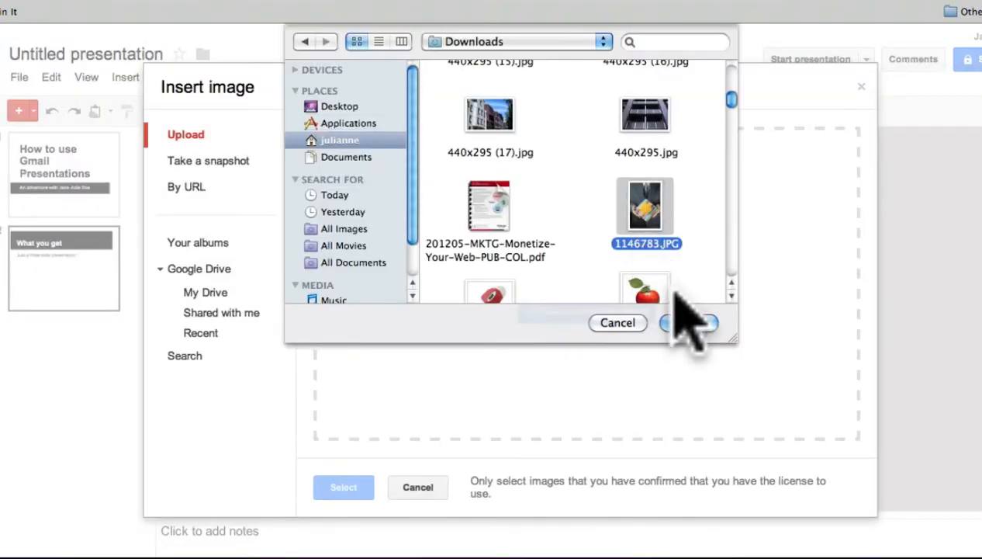
{"action": "left_click", "coordinate": [688, 323]}
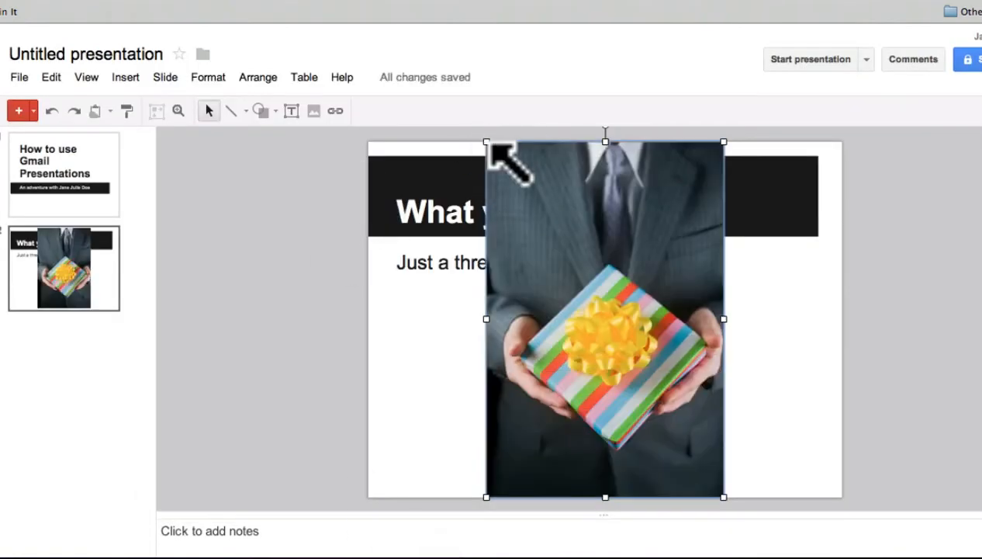
{"action": "left_click_drag", "start_coordinate": [488, 144], "coordinate": [593, 302]}
{"action": "left_click_drag", "start_coordinate": [671, 353], "coordinate": [734, 217]}
Add the line "That's all, sorry." below the existing body text on the second slide.
{"action": "left_click", "coordinate": [669, 268]}
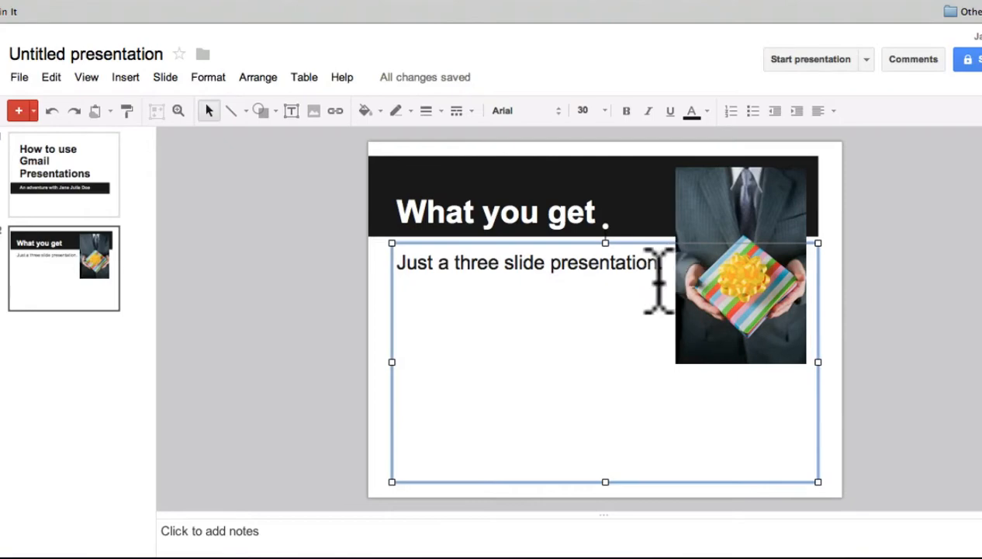
{"action": "key", "text": "Return"}
{"action": "type", "text": "That's all, sorry."}
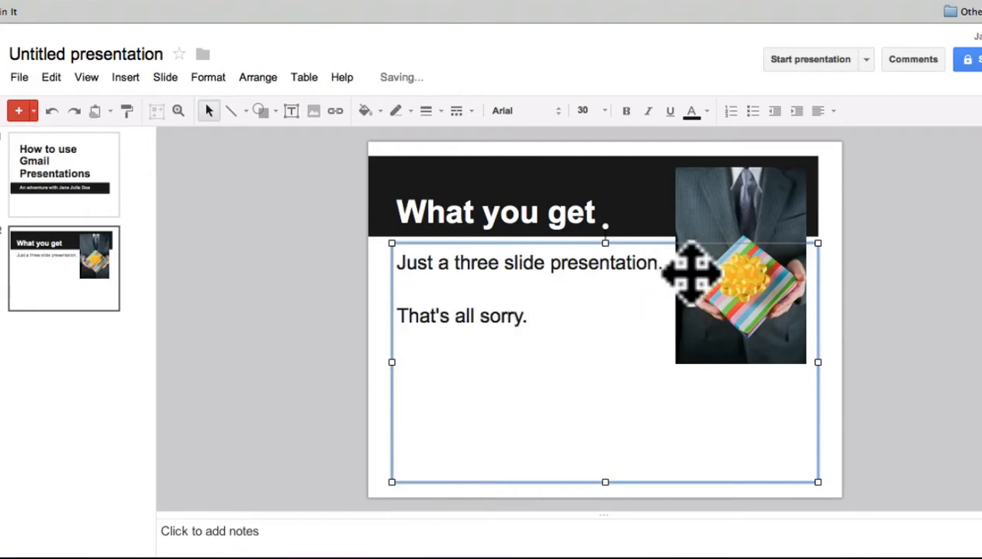
{"action": "left_click", "coordinate": [475, 316]}
{"action": "type", "text": ","}
{"action": "left_click", "coordinate": [116, 391]}
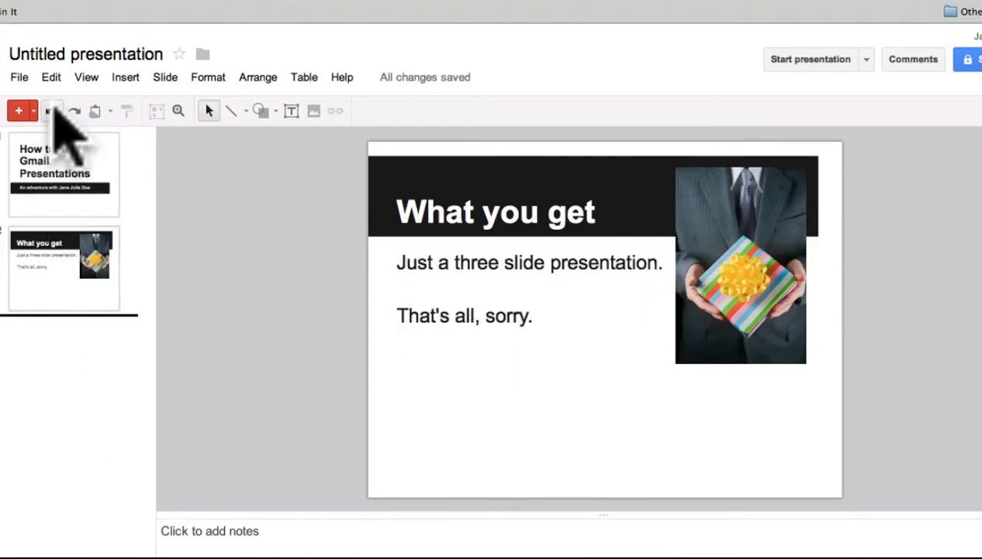
Add a third slide, "The final slide", reading "Thanks for watching, this is the end of my presentation." and "Please keep watching for more great tips!".
{"action": "left_click", "coordinate": [19, 110]}
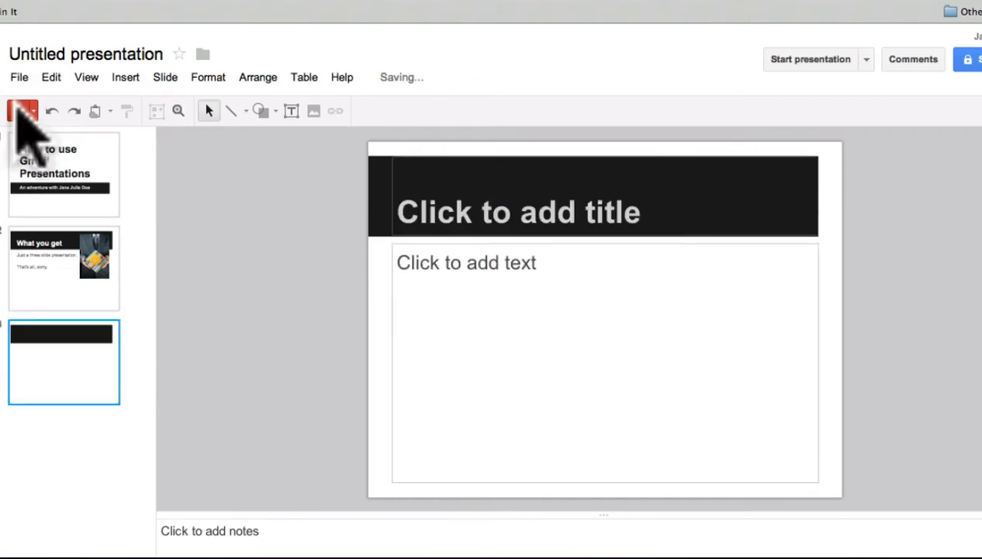
{"action": "left_click", "coordinate": [581, 226]}
{"action": "type", "text": "The final"}
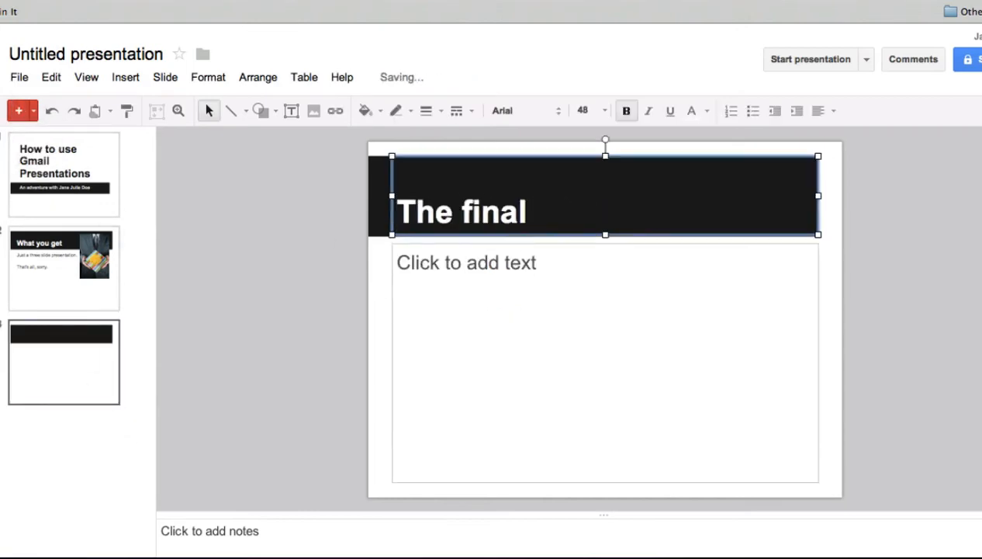
{"action": "type", "text": " slide"}
{"action": "left_click", "coordinate": [553, 274]}
{"action": "type", "text": "Tha"}
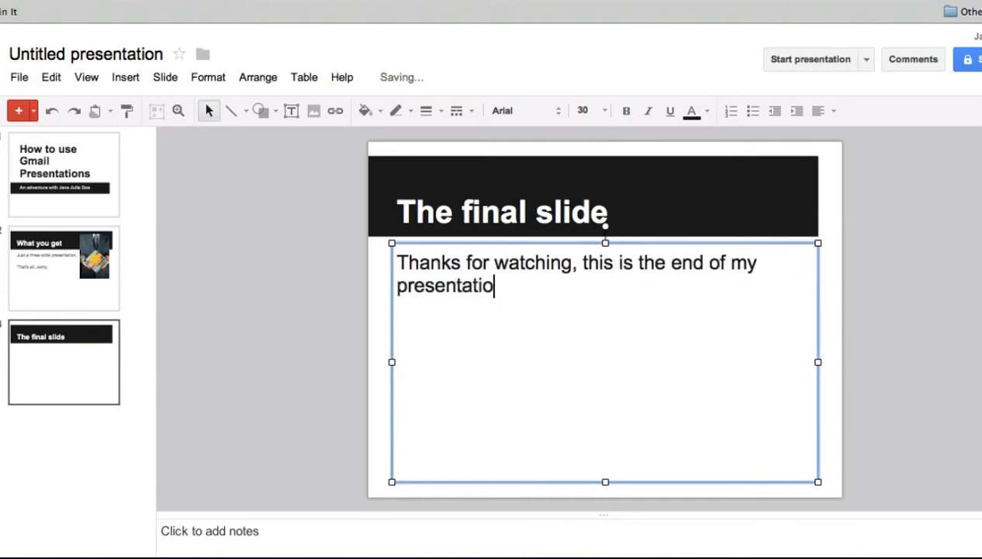
{"action": "type", "text": "ease keep watching for more"}
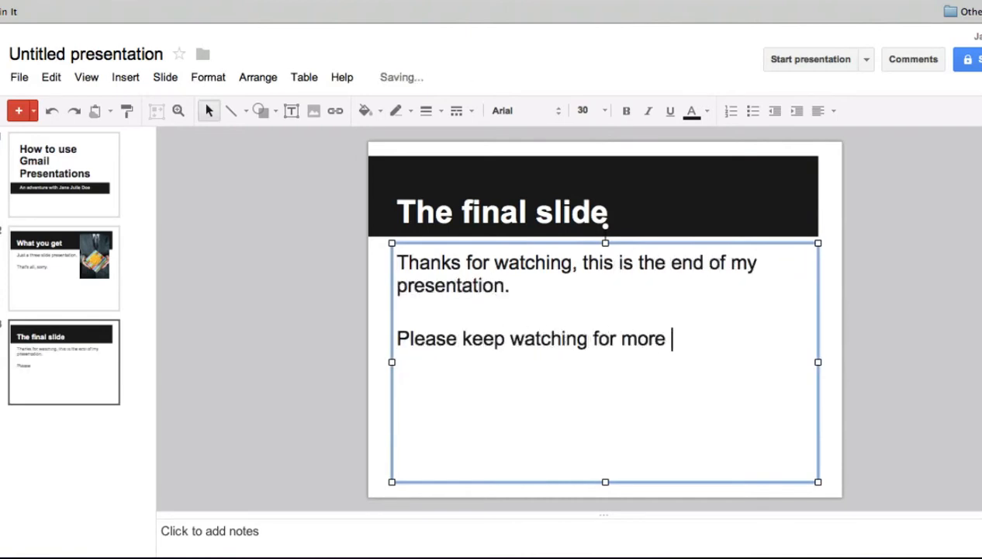
{"action": "type", "text": "!"}
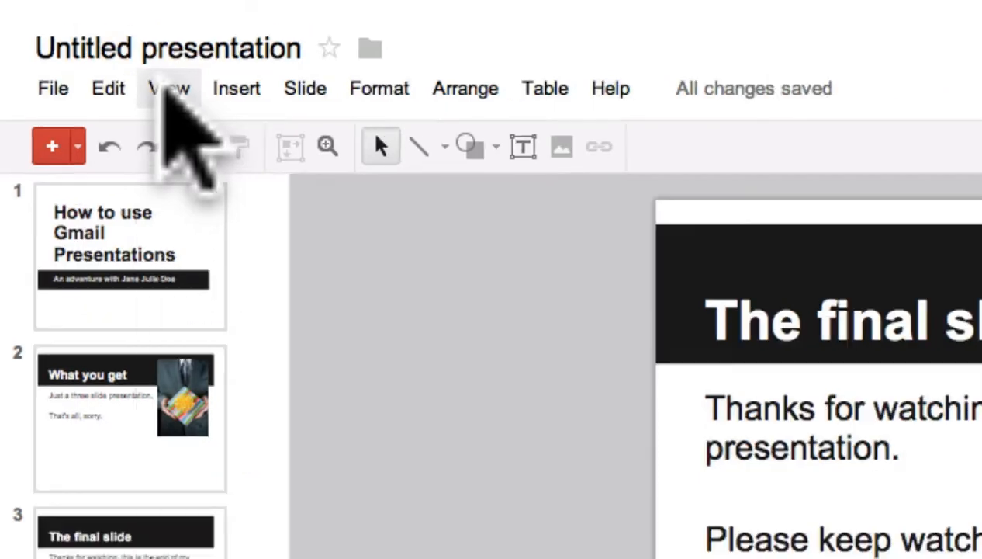
Play the presentation through all three slides, check the slideshow's options, and reopen the editor.
{"action": "left_click", "coordinate": [204, 84]}
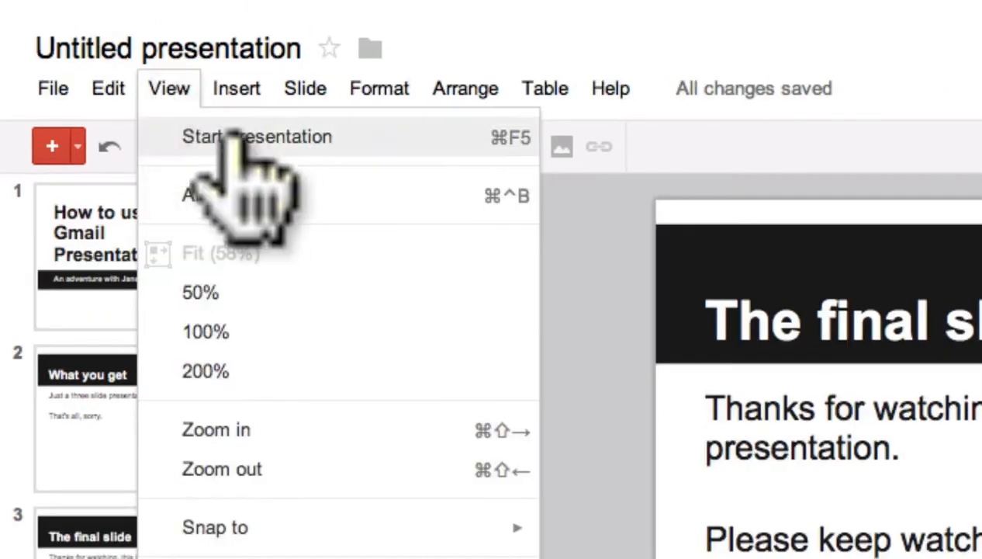
{"action": "left_click", "coordinate": [293, 140]}
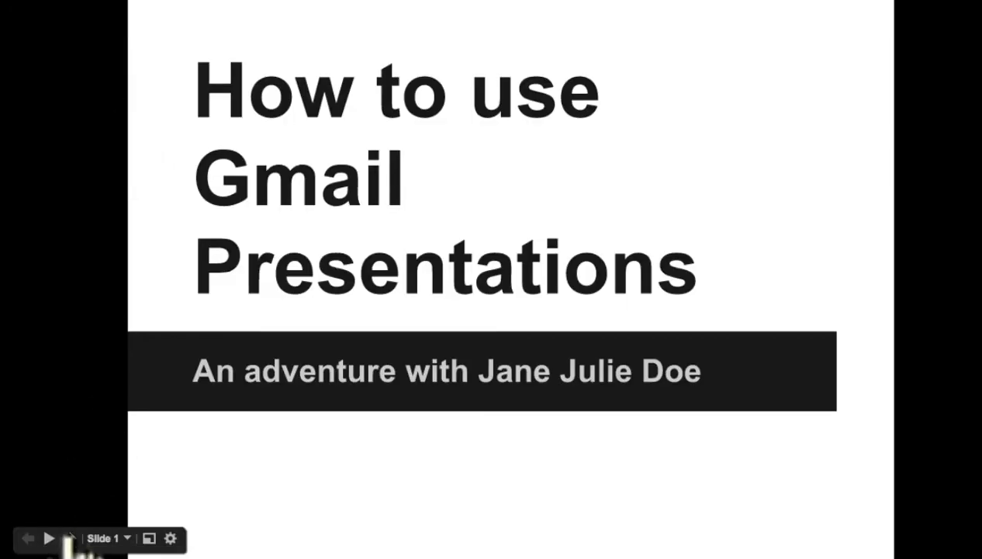
{"action": "left_click", "coordinate": [67, 535]}
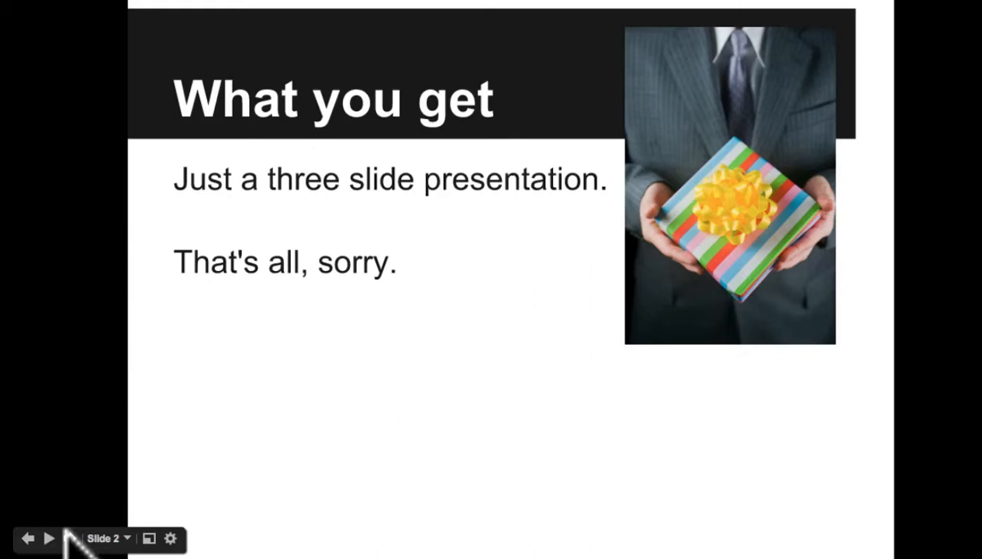
{"action": "left_click", "coordinate": [66, 535]}
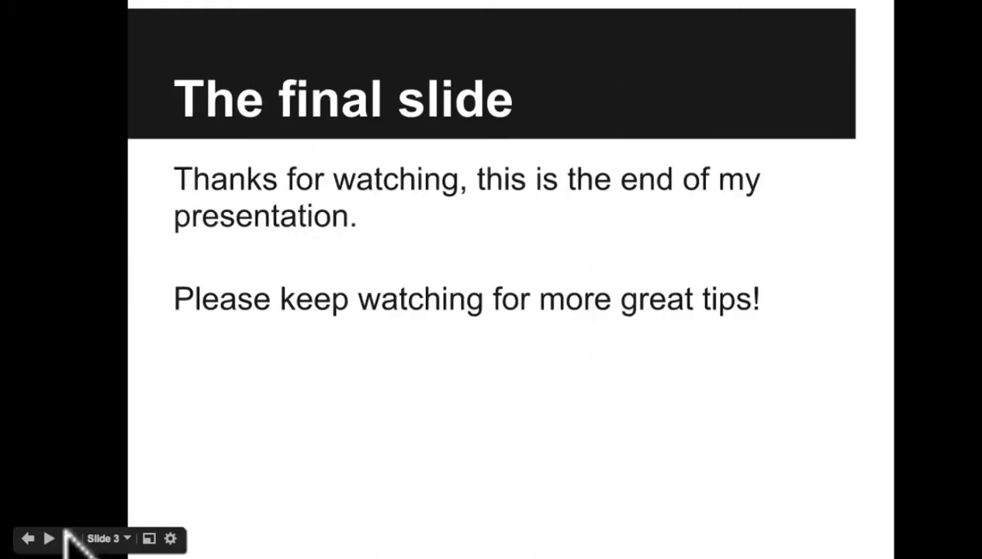
{"action": "left_click", "coordinate": [170, 537]}
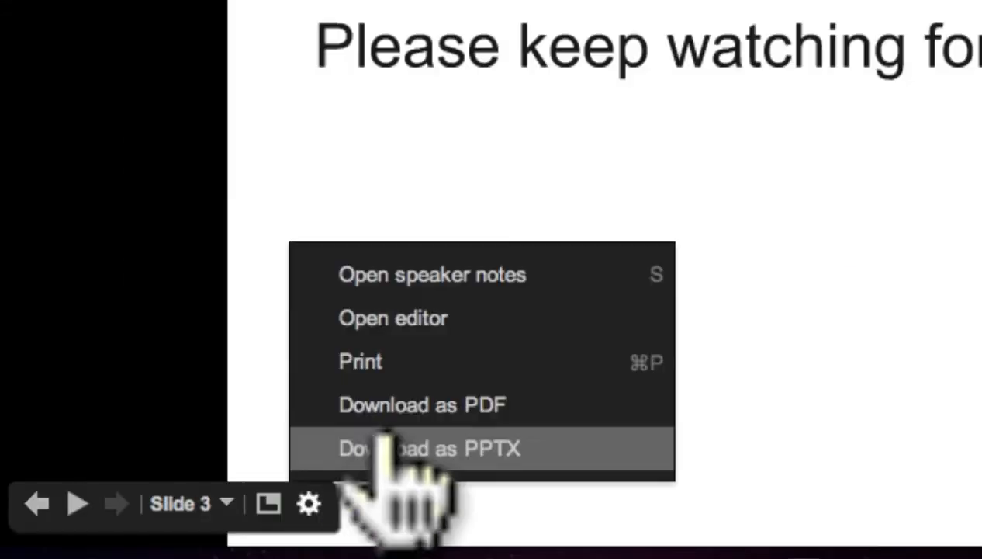
{"action": "left_click", "coordinate": [208, 506]}
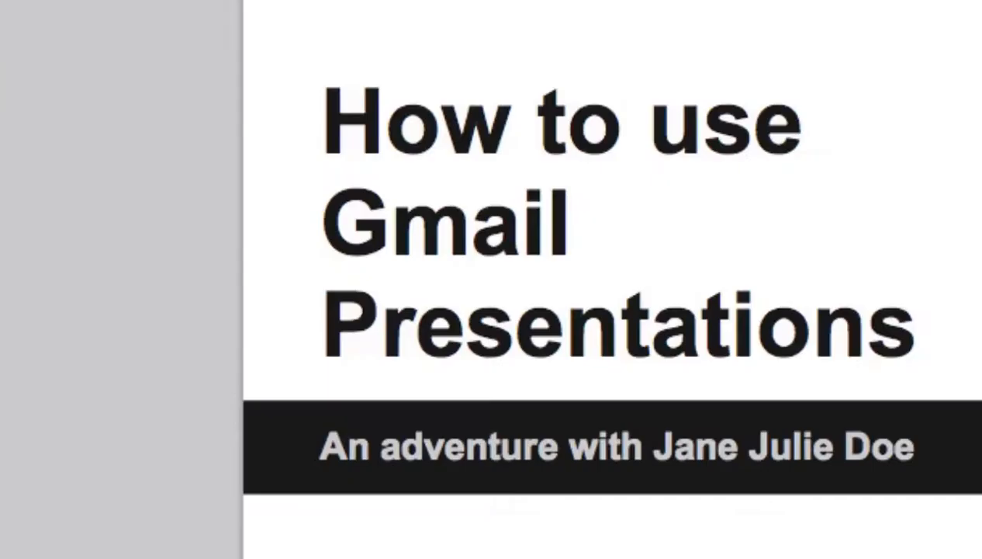
Rename the presentation as "How to use Gmail Presentations".
{"action": "left_click", "coordinate": [86, 53]}
{"action": "type", "text": "How to use Gmai"}
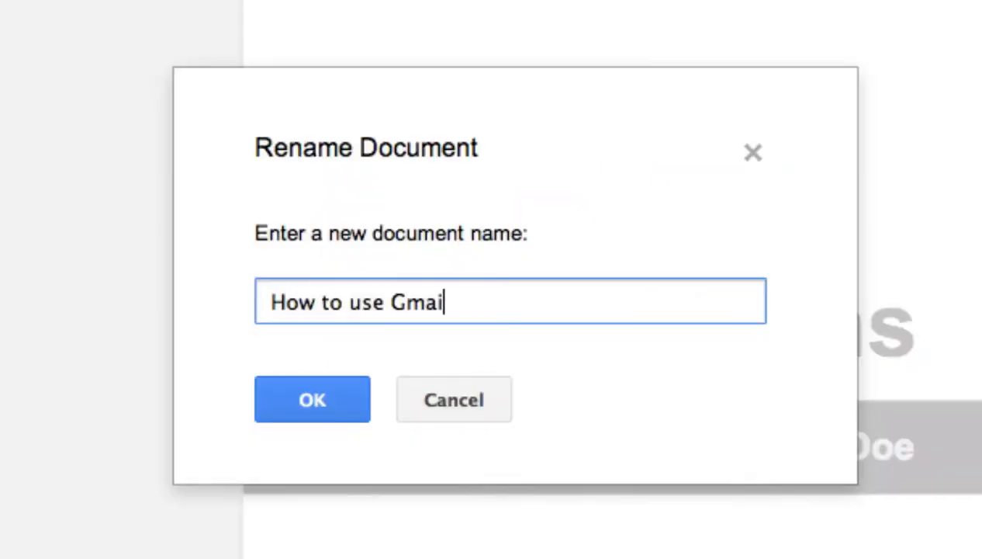
{"action": "type", "text": "l Presentations"}
{"action": "left_click", "coordinate": [349, 399]}
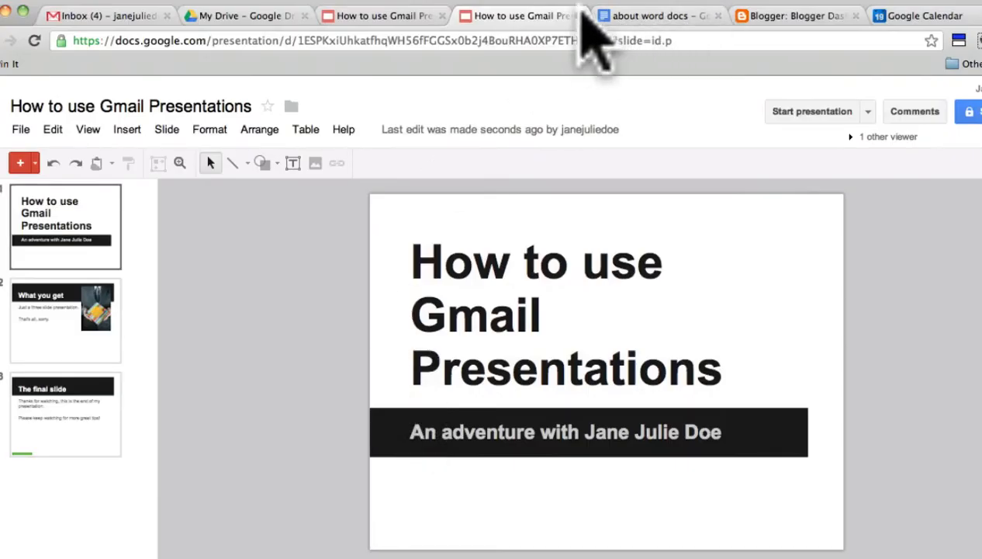
Close the duplicate presentation, the "about word docs" document and the Blogger page, and return to My Drive.
{"action": "left_click", "coordinate": [580, 16]}
{"action": "left_click", "coordinate": [574, 17]}
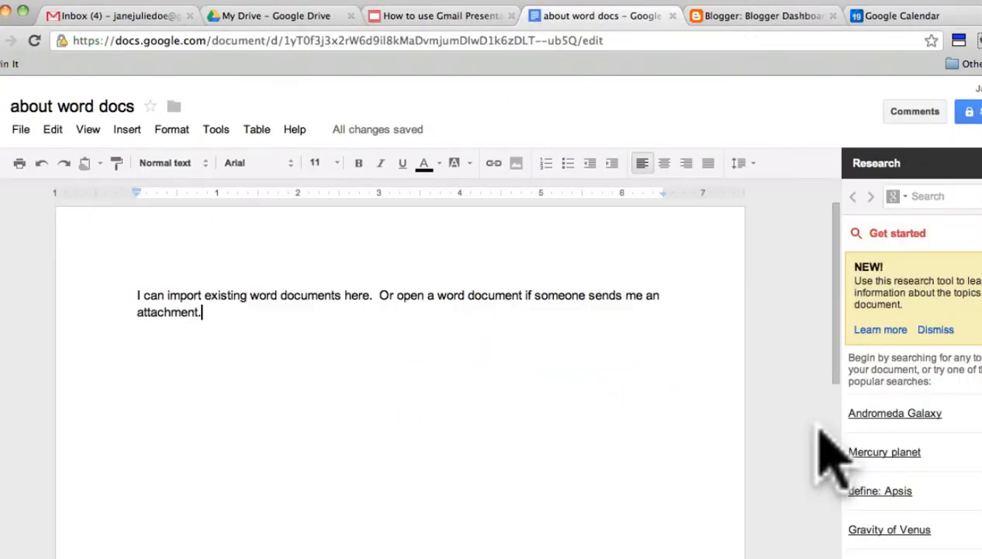
{"action": "left_click", "coordinate": [674, 16]}
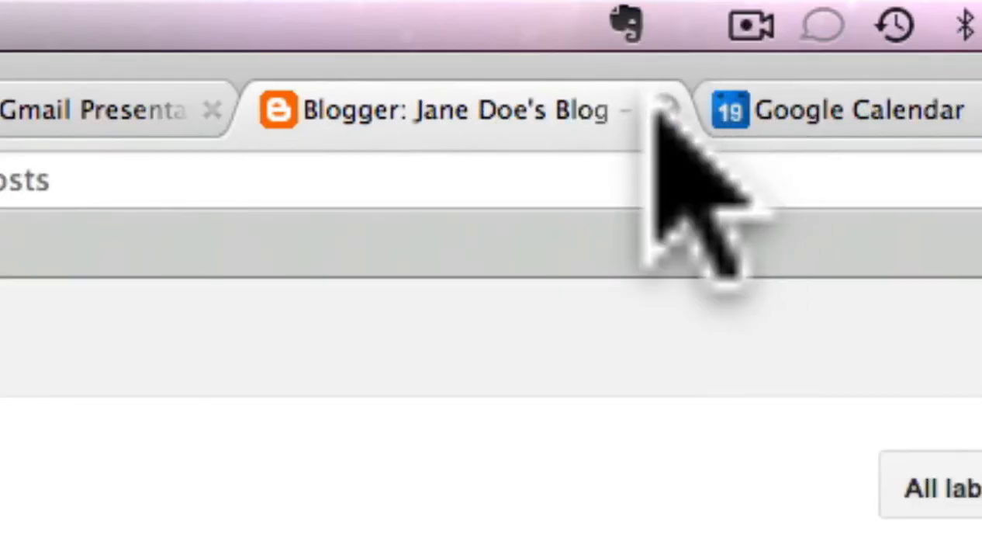
{"action": "left_click", "coordinate": [663, 110]}
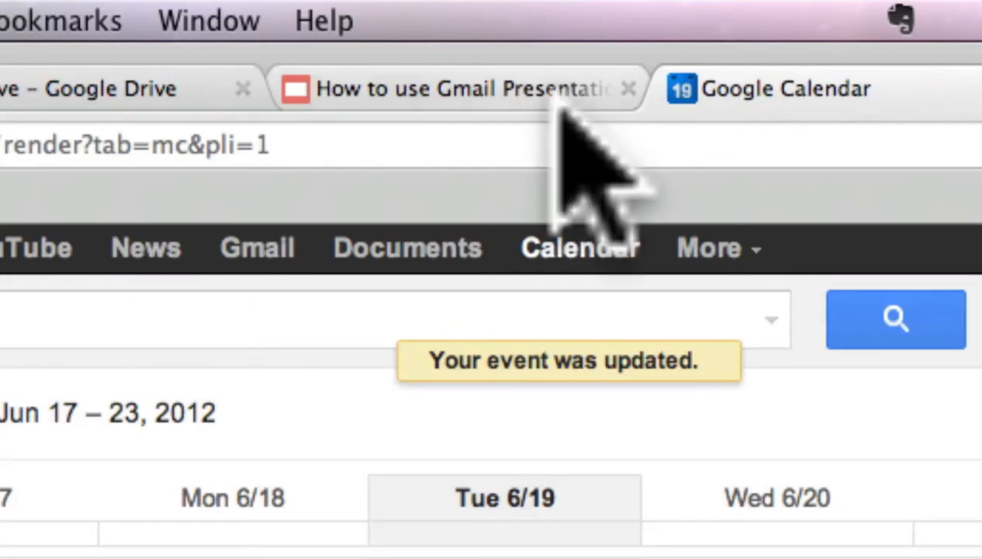
{"action": "left_click", "coordinate": [123, 79]}
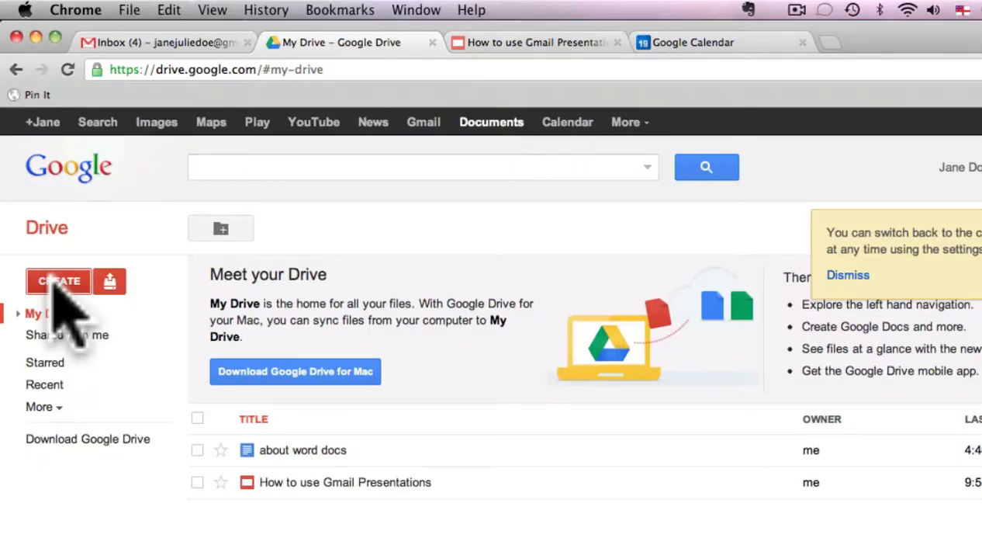
Create a new spreadsheet in Drive and name it as the account owner's blog plan.
{"action": "left_click", "coordinate": [59, 281]}
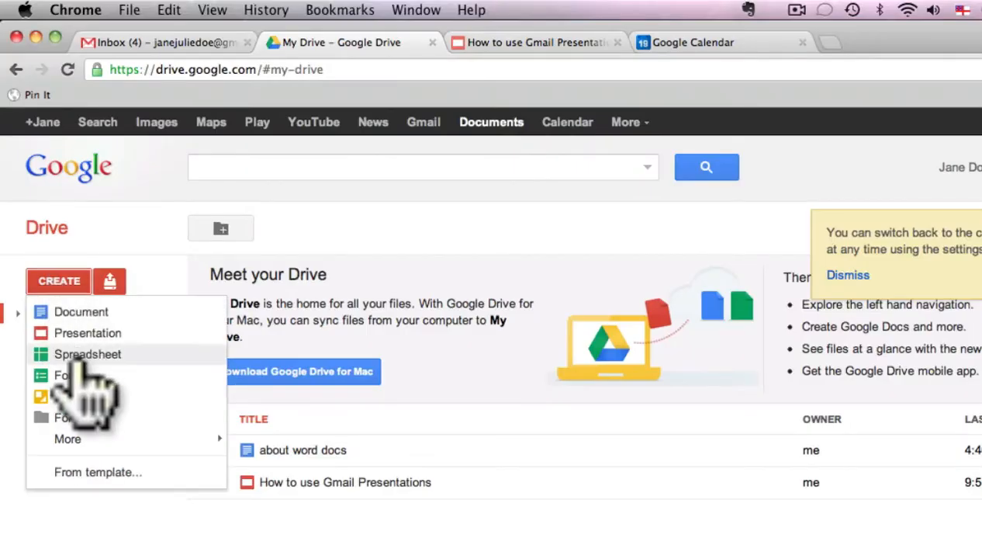
{"action": "left_click", "coordinate": [81, 357]}
{"action": "type", "text": "Jane Doe's blog plan"}
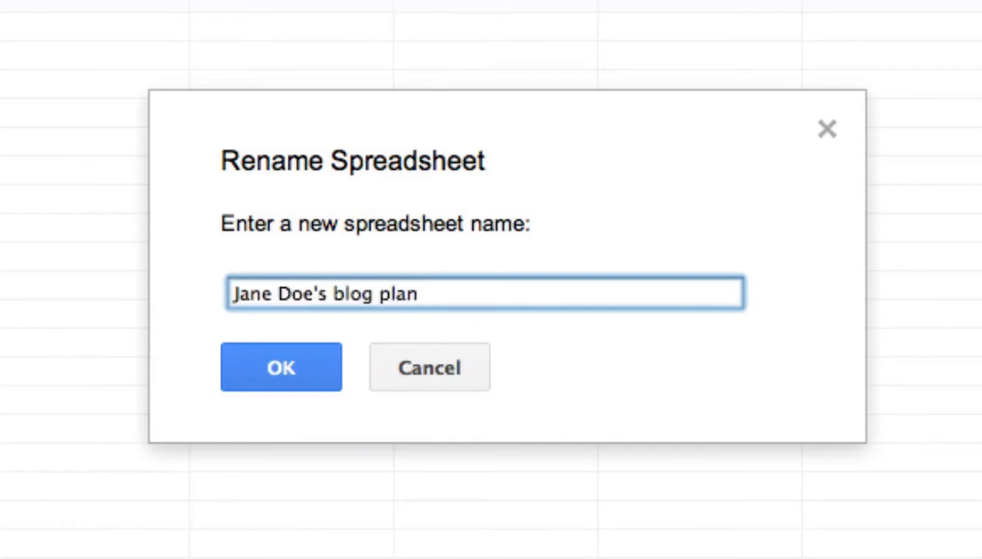
{"action": "left_click", "coordinate": [241, 365]}
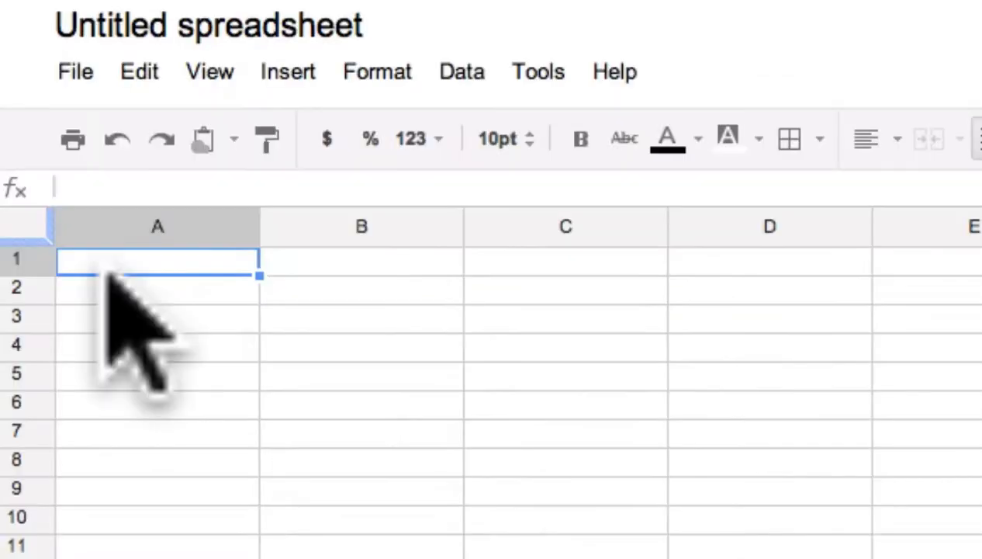
Enter the row 1 headings "blog post", "date to post", "what it will be about" and "which photos to include", and widen column D.
{"action": "type", "text": "blog post"}
{"action": "key", "text": "Tab"}
{"action": "type", "text": "date to post"}
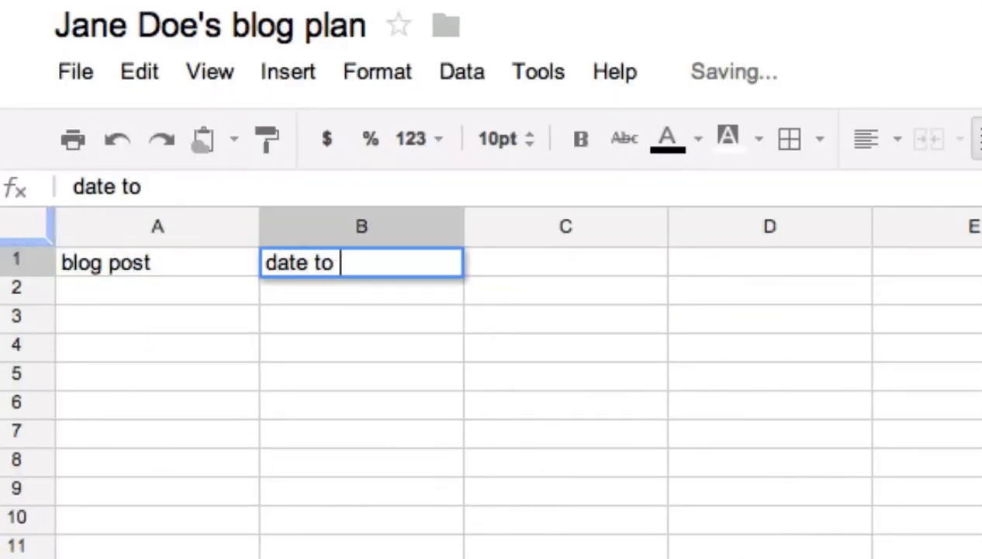
{"action": "key", "text": "Tab"}
{"action": "type", "text": "what it will be about"}
{"action": "key", "text": "Tab"}
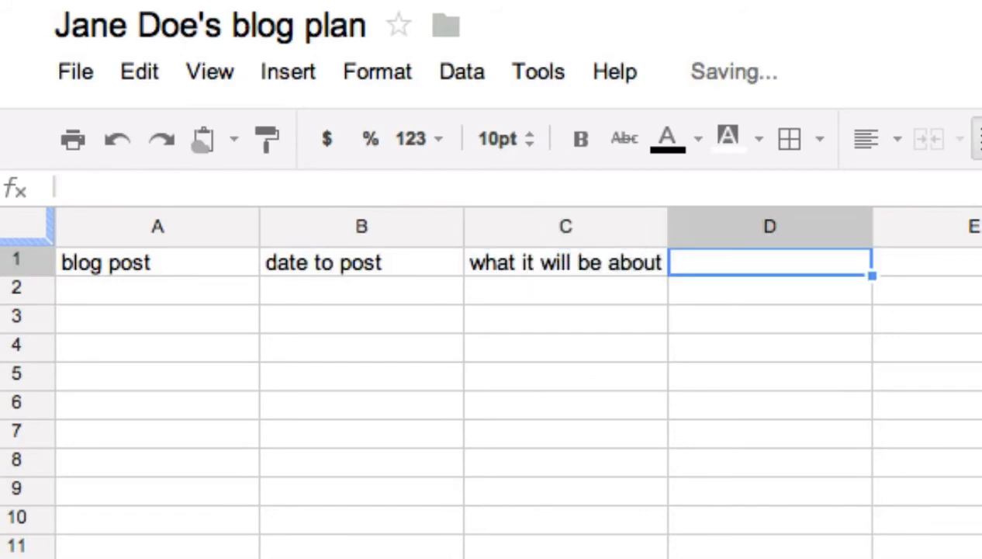
{"action": "type", "text": "which photos to include"}
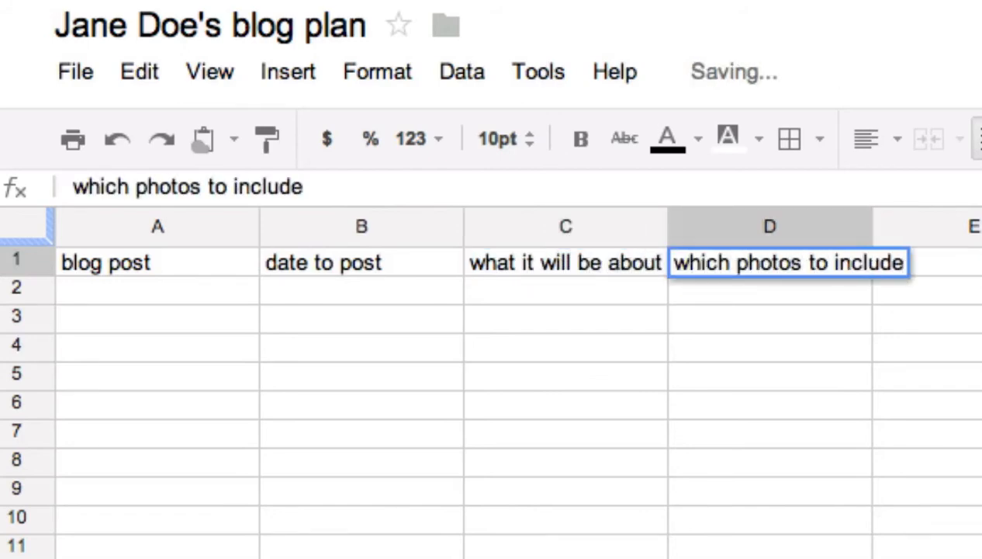
{"action": "left_click", "coordinate": [415, 551]}
{"action": "left_click_drag", "start_coordinate": [731, 196], "coordinate": [828, 197]}
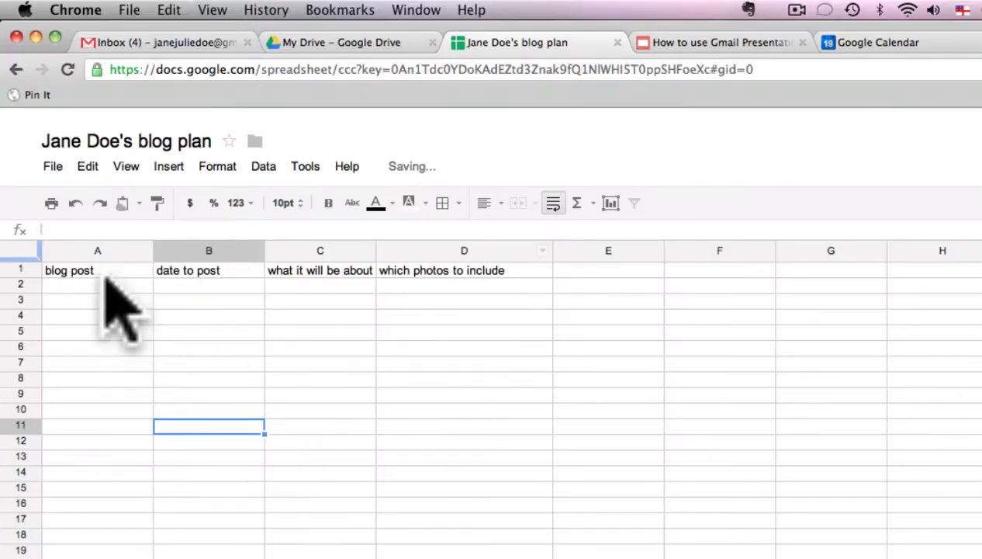
Freeze the heading row of the blog plan so that one row is frozen.
{"action": "left_click", "coordinate": [97, 270]}
{"action": "left_click", "coordinate": [126, 166]}
{"action": "mouse_move", "coordinate": [315, 253]}
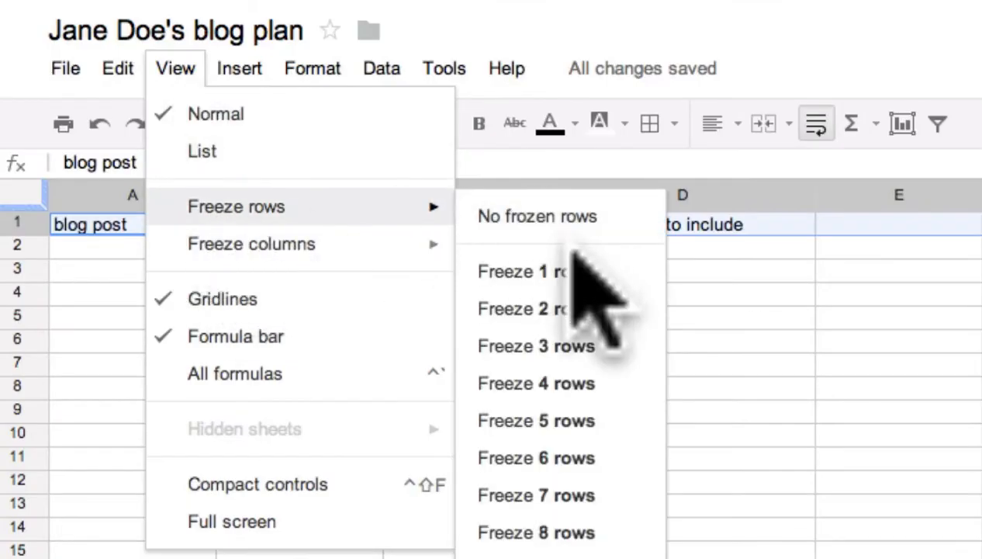
{"action": "left_click", "coordinate": [574, 260]}
Enter the first blog post in row 2 as "Me as a baby" with the date 25 June 2012.
{"action": "key", "text": "Down"}
{"action": "type", "text": "Me as a baby"}
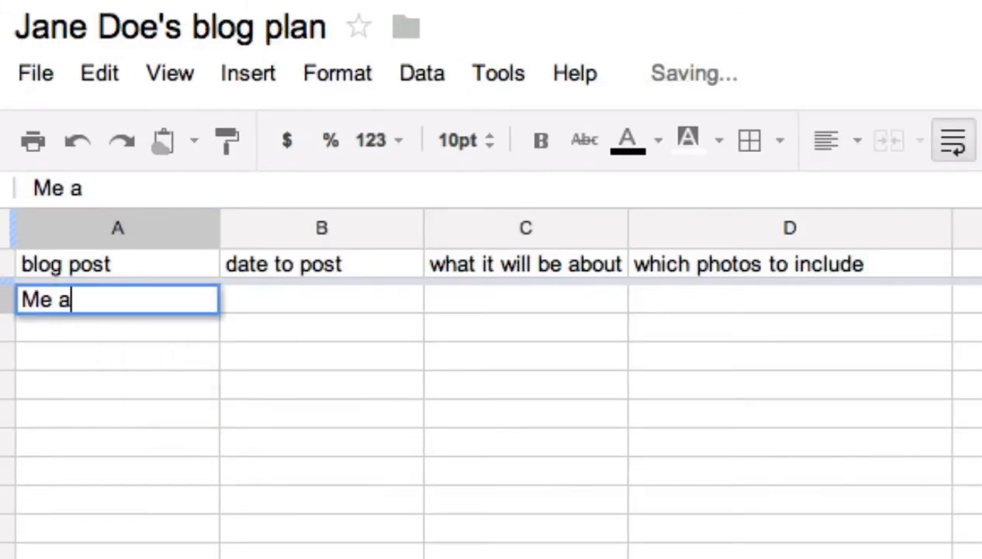
{"action": "key", "text": "Tab"}
{"action": "type", "text": "25 June 2012"}
{"action": "key", "text": "Tab"}
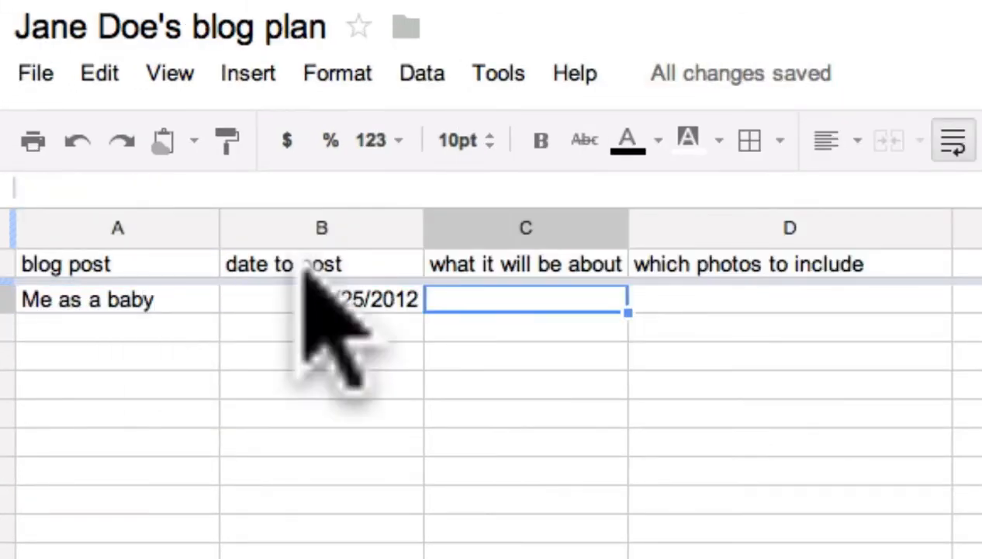
Widen column C and describe the first post in C2 as "My brothers and sisters and parents, nearly dying that time".
{"action": "left_click_drag", "start_coordinate": [629, 221], "coordinate": [876, 231]}
{"action": "left_click", "coordinate": [581, 304]}
{"action": "type", "text": "My brothers and sisters and parents"}
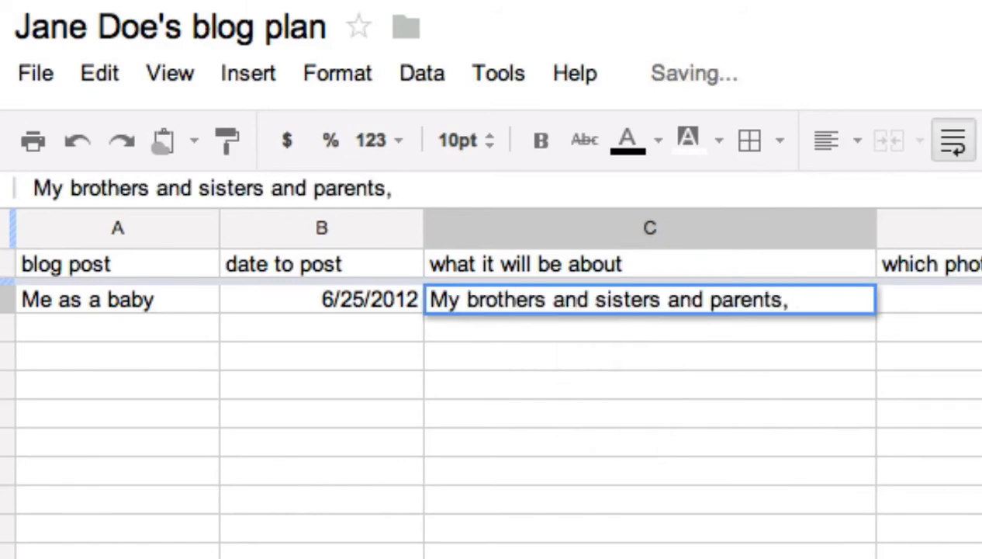
{"action": "type", "text": ", f"}
{"action": "key", "text": "BackSpace"}
{"action": "type", "text": "nearly dying"}
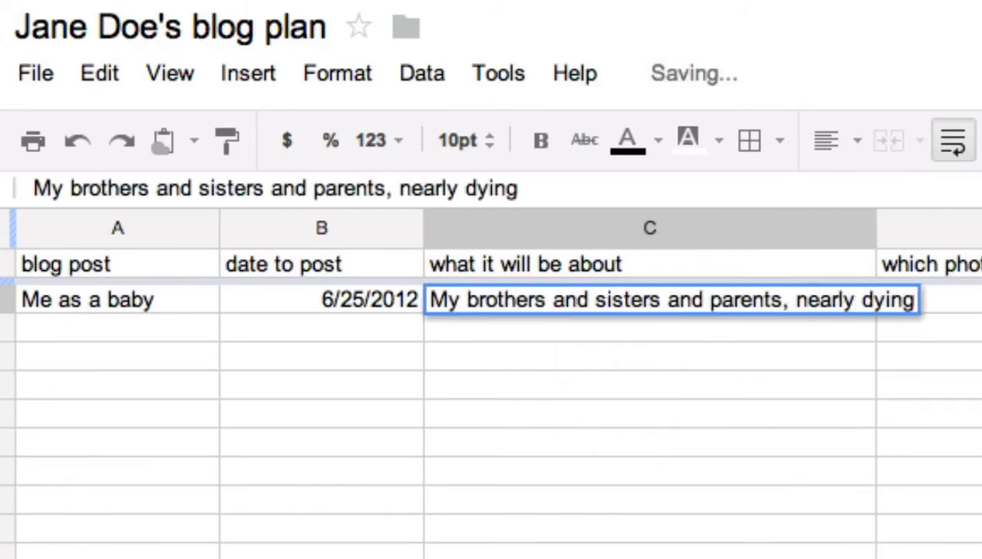
{"action": "type", "text": " that time"}
{"action": "left_click", "coordinate": [822, 496]}
Enter "the one of me in my pram with Mum" as the first post's photo in D2.
{"action": "left_click", "coordinate": [774, 318]}
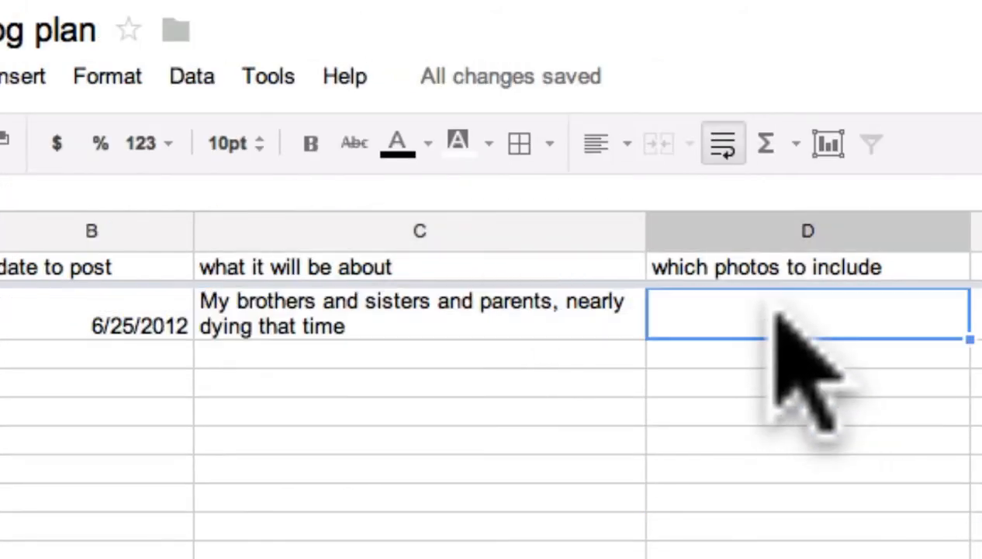
{"action": "type", "text": "the one of me in my pram with Mum"}
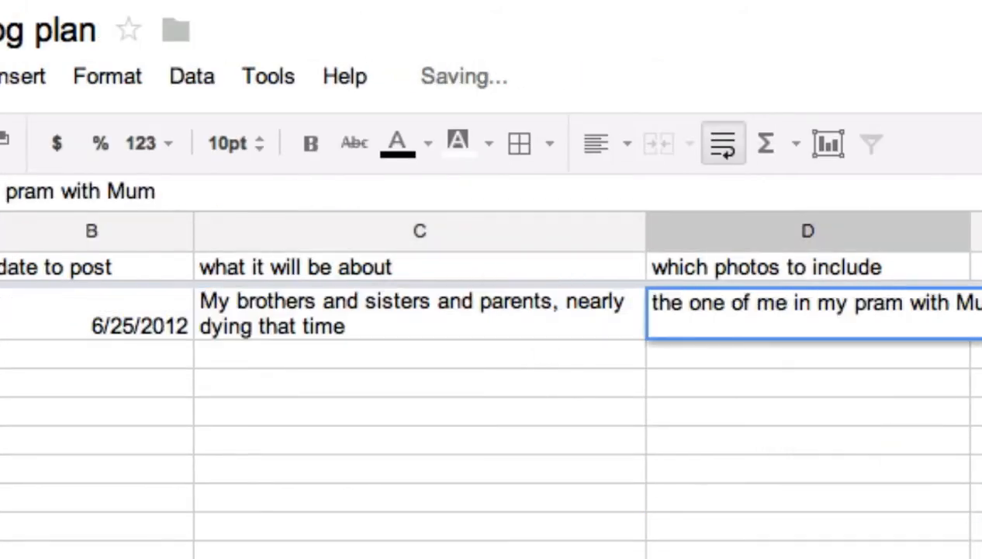
{"action": "left_click", "coordinate": [975, 411]}
Add a second blog post in row 3, "Me as a 1 year old", with the date 31/6/12.
{"action": "left_click", "coordinate": [97, 318]}
{"action": "type", "text": "Me as a 1 year"}
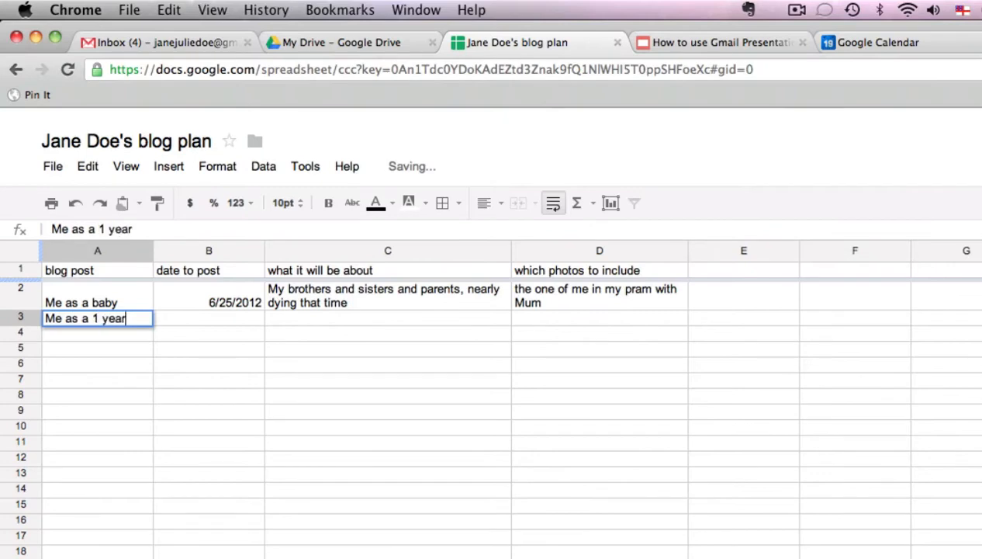
{"action": "type", "text": " old"}
{"action": "key", "text": "Tab"}
{"action": "type", "text": "3"}
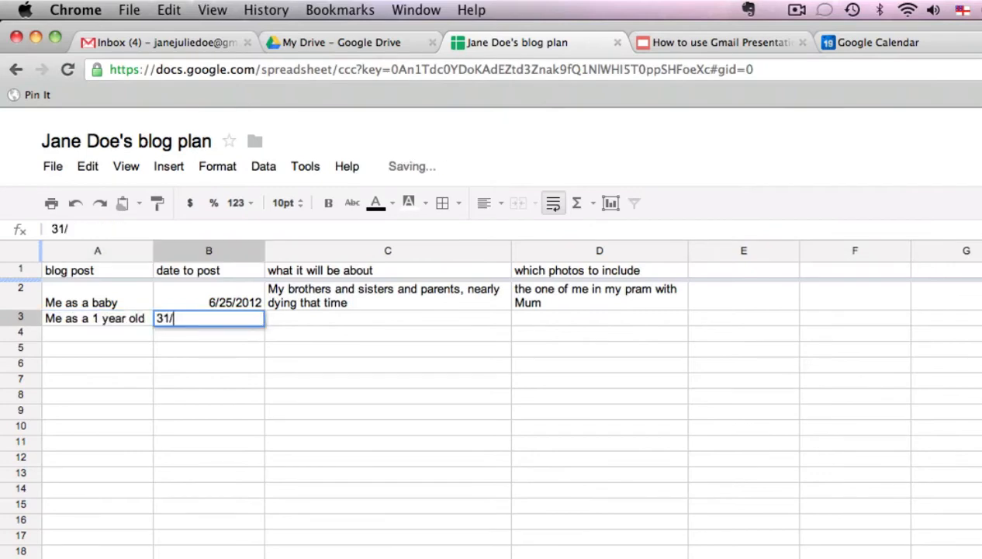
{"action": "type", "text": "1/6/12"}
{"action": "key", "text": "Tab"}
Re-enter the first post's date in B2 as 25/6/12 to match the format of the date below.
{"action": "left_click", "coordinate": [236, 320]}
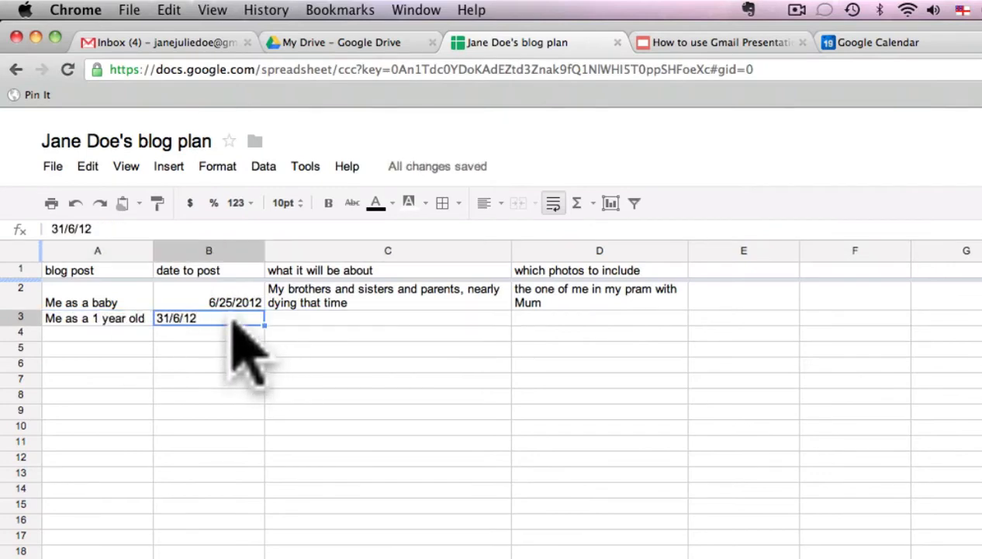
{"action": "left_click", "coordinate": [240, 302]}
{"action": "type", "text": "25/"}
Complete row 3 with "Trip around the world with my family" and the photos "Me in a kimono in Japan, family at Disneyland".
{"action": "left_click", "coordinate": [321, 320]}
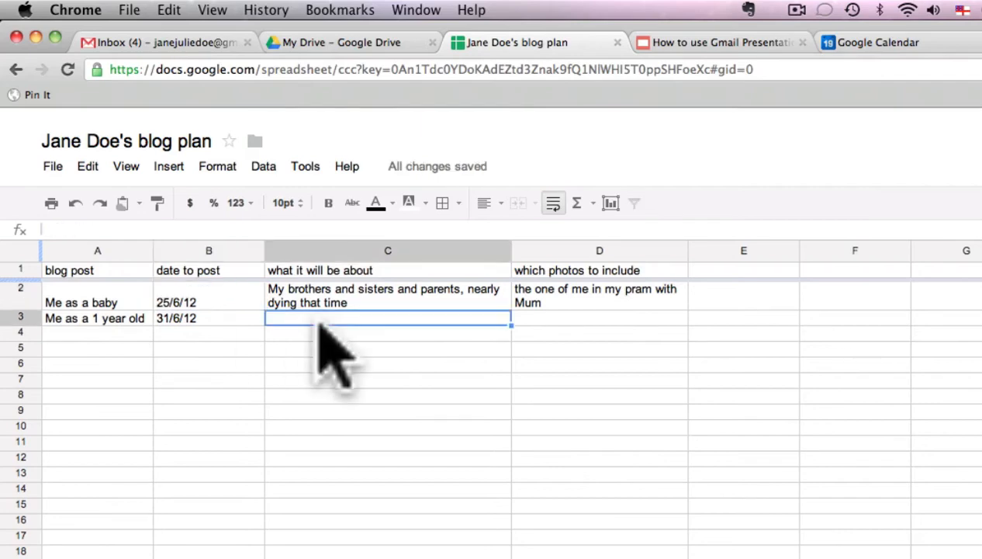
{"action": "type", "text": "Tri"}
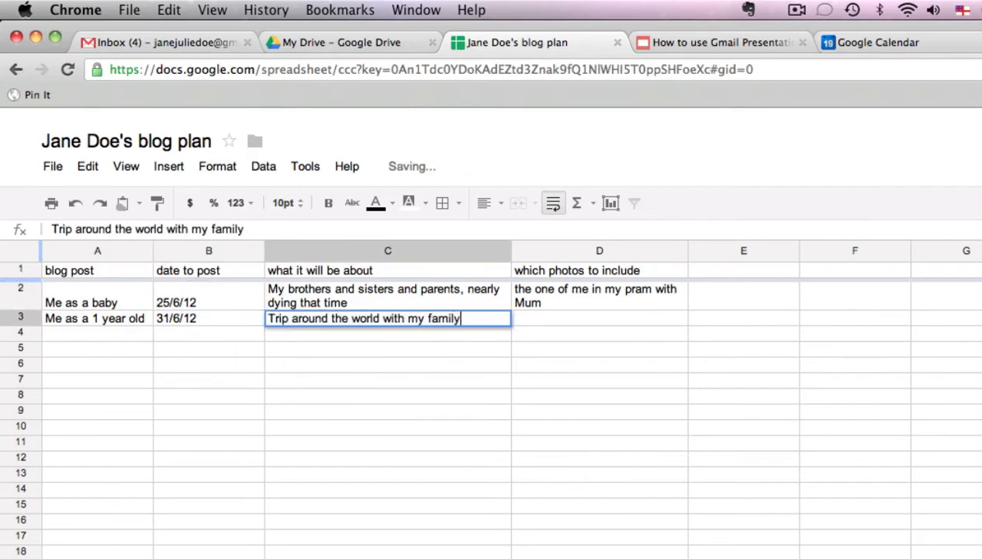
{"action": "key", "text": "Tab"}
{"action": "type", "text": "Me "}
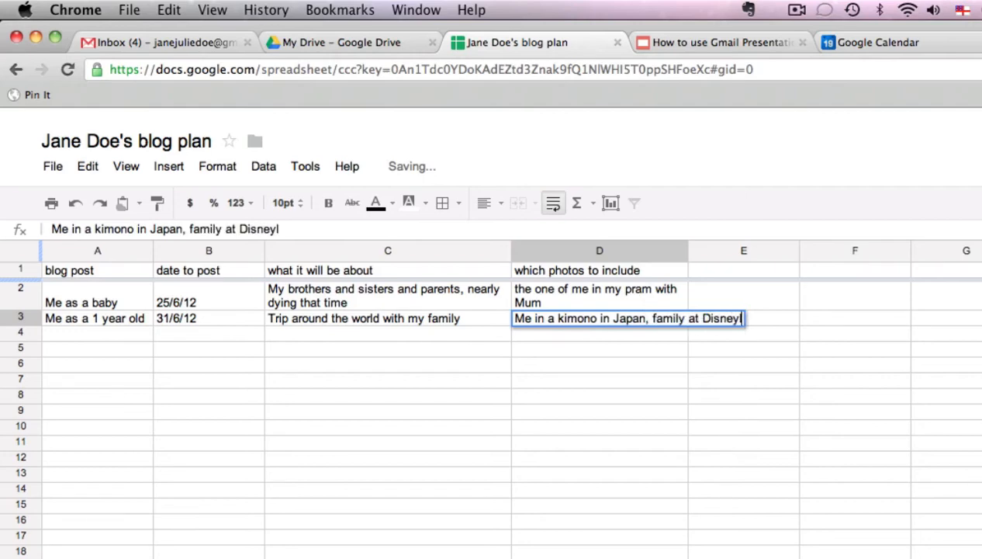
{"action": "type", "text": "land"}
{"action": "key", "text": "Tab"}
Sort the whole sheet by the "date to post" column, A → Z.
{"action": "left_click", "coordinate": [209, 250]}
{"action": "left_click", "coordinate": [263, 166]}
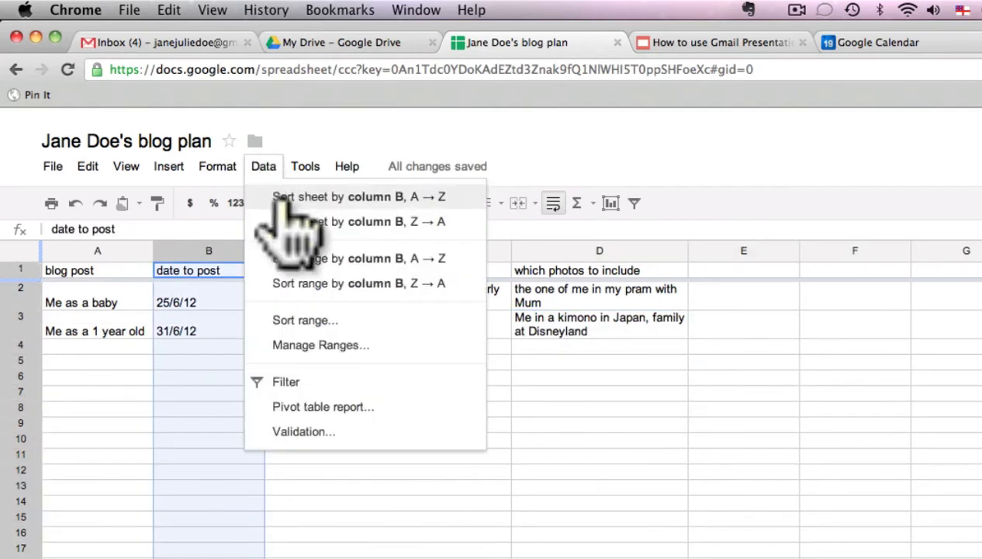
{"action": "left_click", "coordinate": [284, 218]}
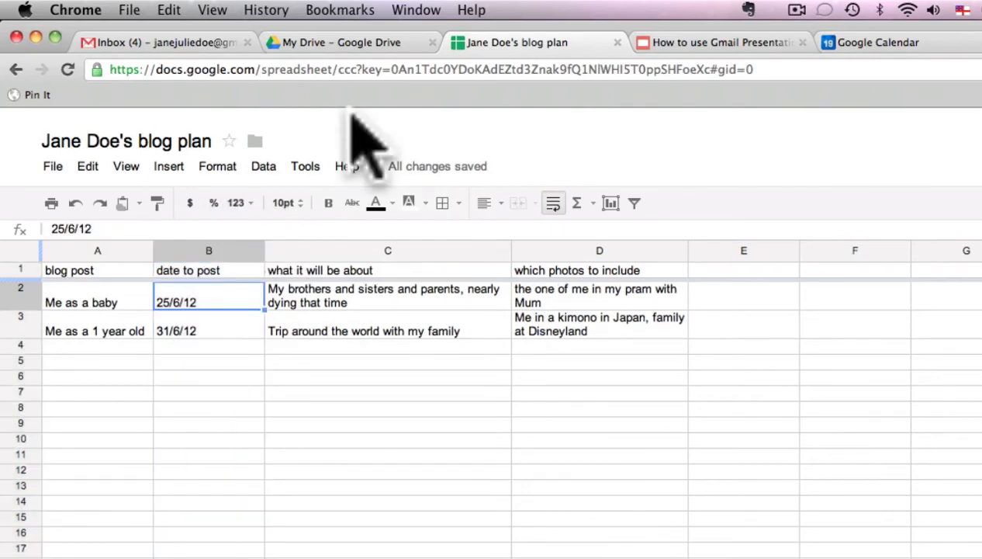
Close the blog plan spreadsheet and create a new drawing from My Drive.
{"action": "left_click", "coordinate": [616, 42]}
{"action": "left_click", "coordinate": [362, 45]}
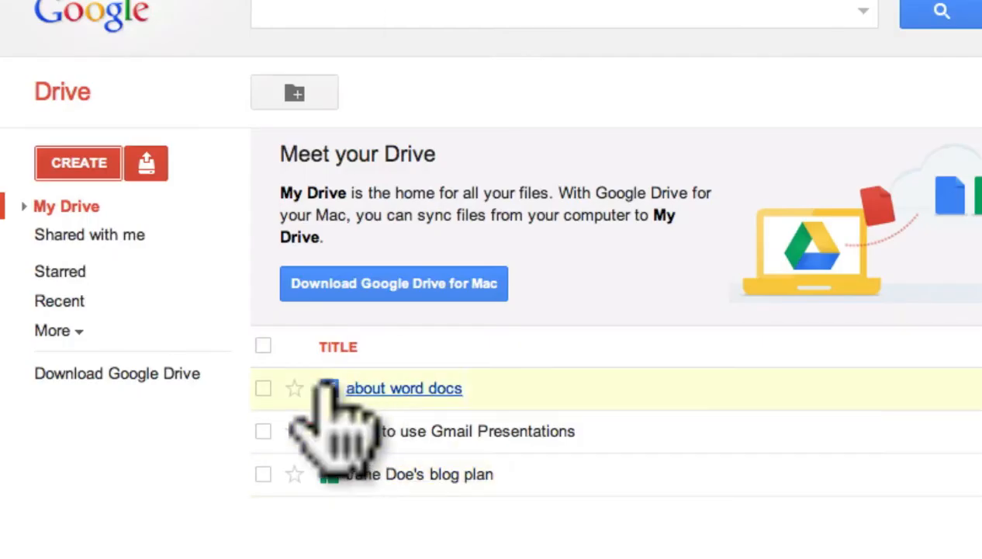
{"action": "left_click", "coordinate": [74, 164]}
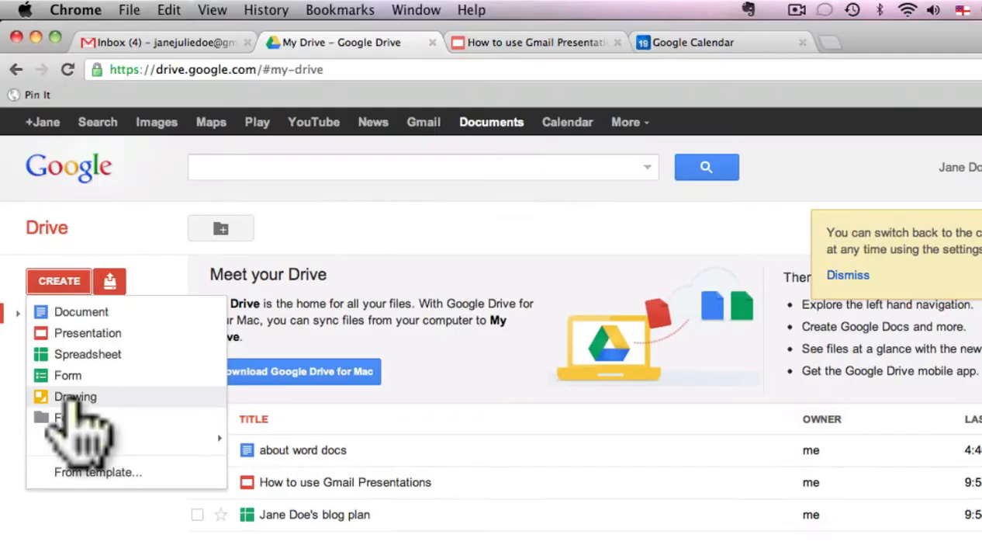
{"action": "left_click", "coordinate": [96, 318]}
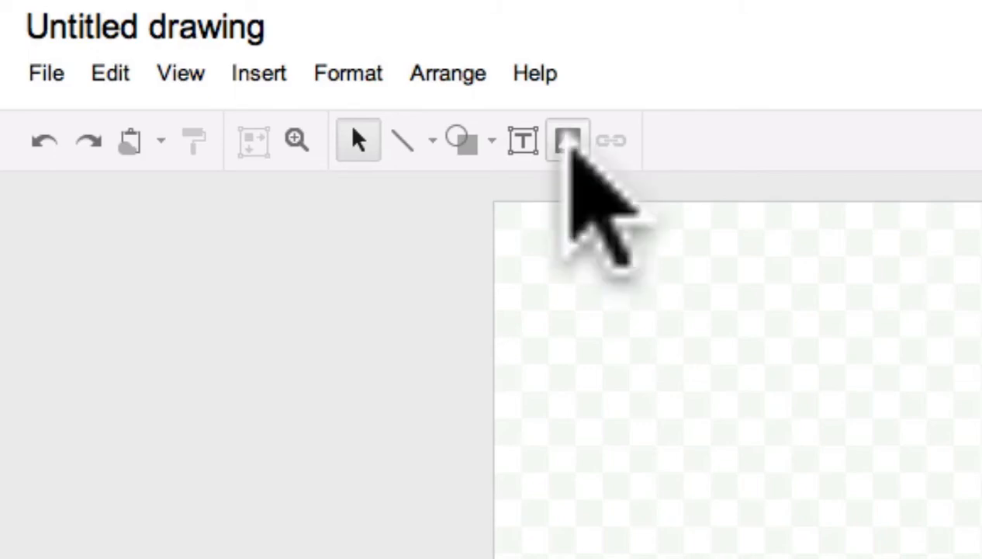
Insert the image "440x295 (7).jpg" from the Downloads folder into the drawing.
{"action": "left_click", "coordinate": [570, 144]}
{"action": "left_click", "coordinate": [719, 403]}
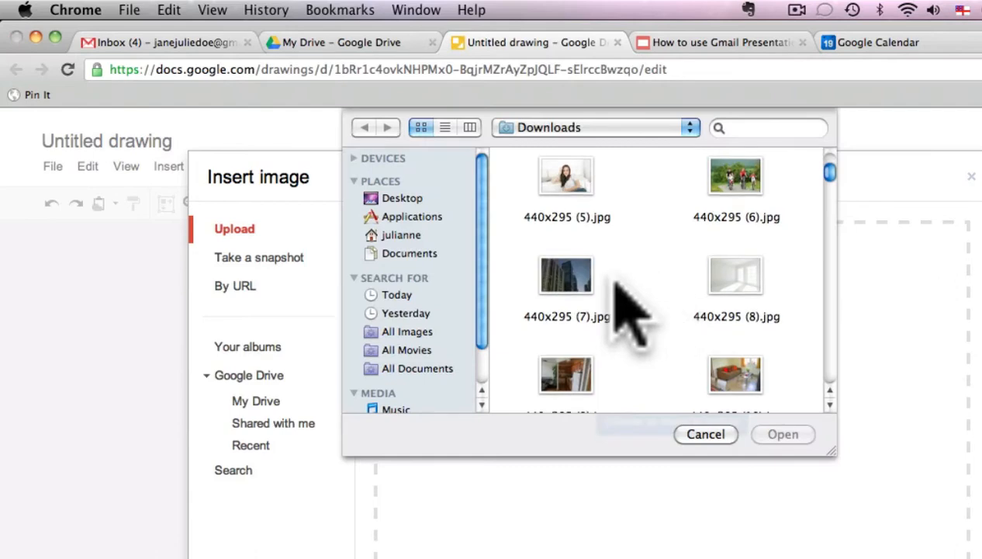
{"action": "left_click", "coordinate": [575, 281]}
{"action": "left_click", "coordinate": [783, 433]}
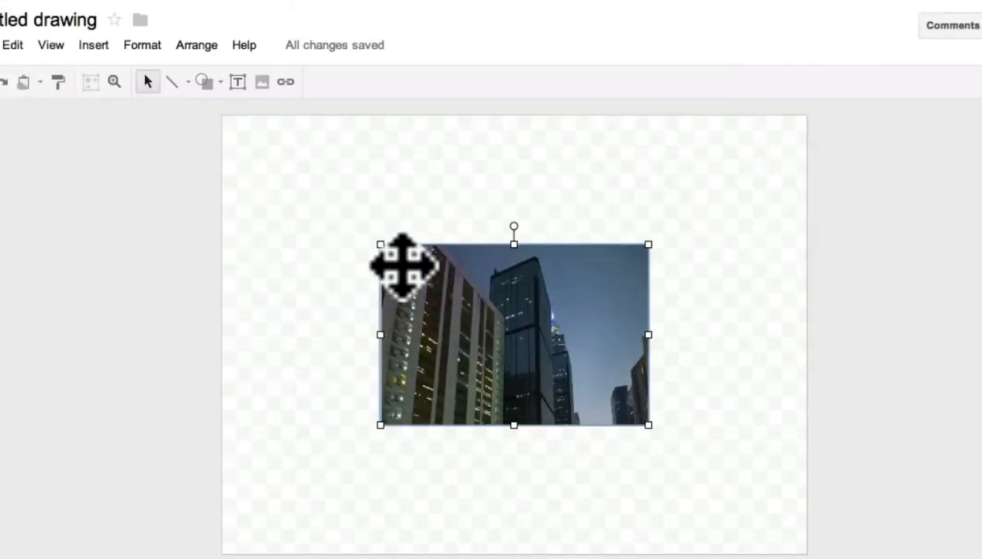
Enlarge the city photo to the full canvas width and move it down to the canvas's lower edge.
{"action": "left_click_drag", "start_coordinate": [380, 245], "coordinate": [200, 119]}
{"action": "left_click_drag", "start_coordinate": [319, 162], "coordinate": [352, 163]}
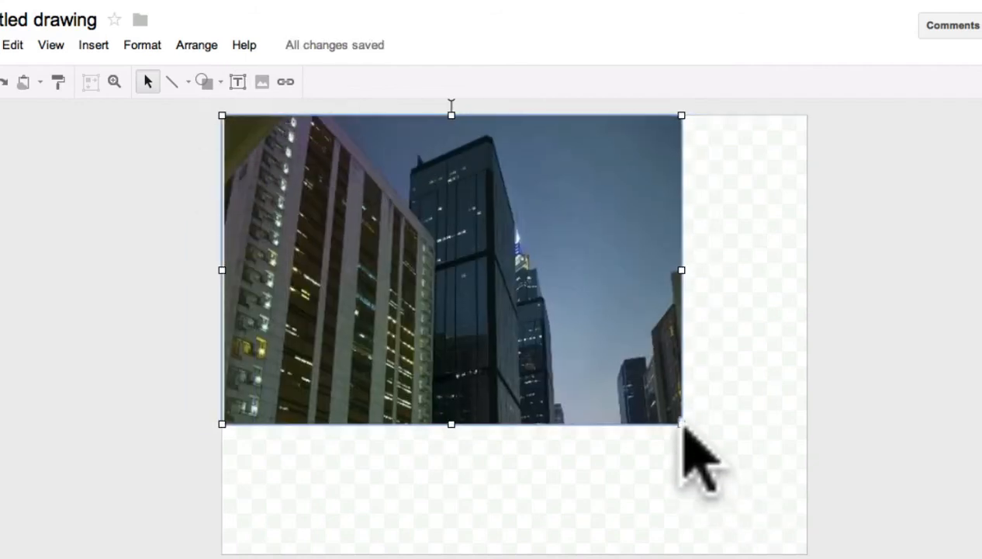
{"action": "left_click_drag", "start_coordinate": [681, 424], "coordinate": [806, 507]}
{"action": "left_click_drag", "start_coordinate": [616, 277], "coordinate": [612, 322]}
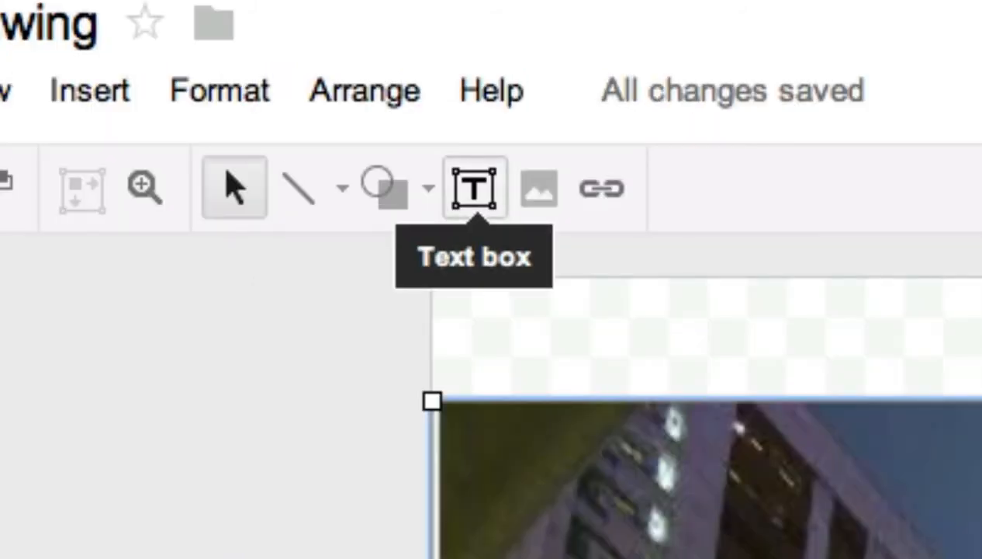
Add a text box over the photo's upper edge reading "The hotel we stayed in in Tokyo".
{"action": "left_click", "coordinate": [474, 188]}
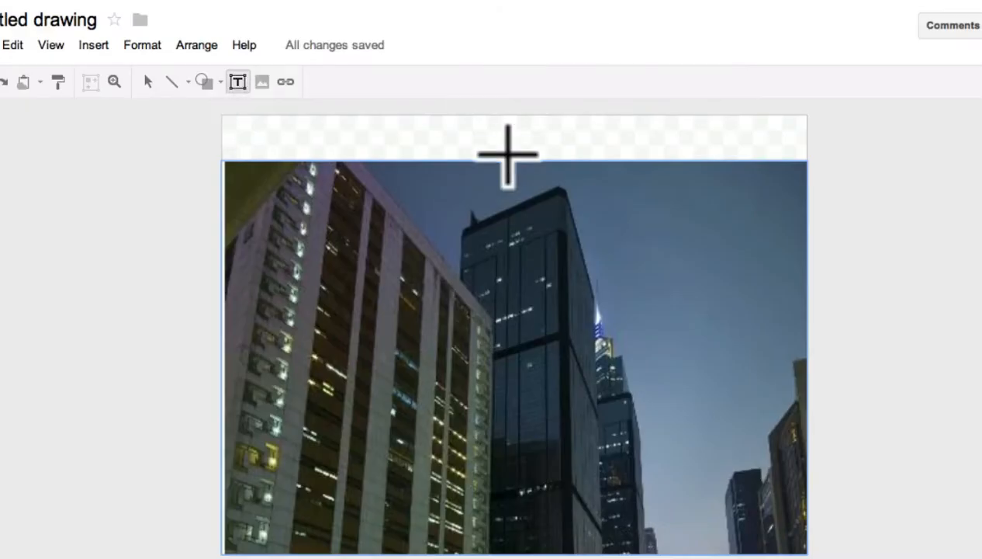
{"action": "left_click", "coordinate": [981, 382]}
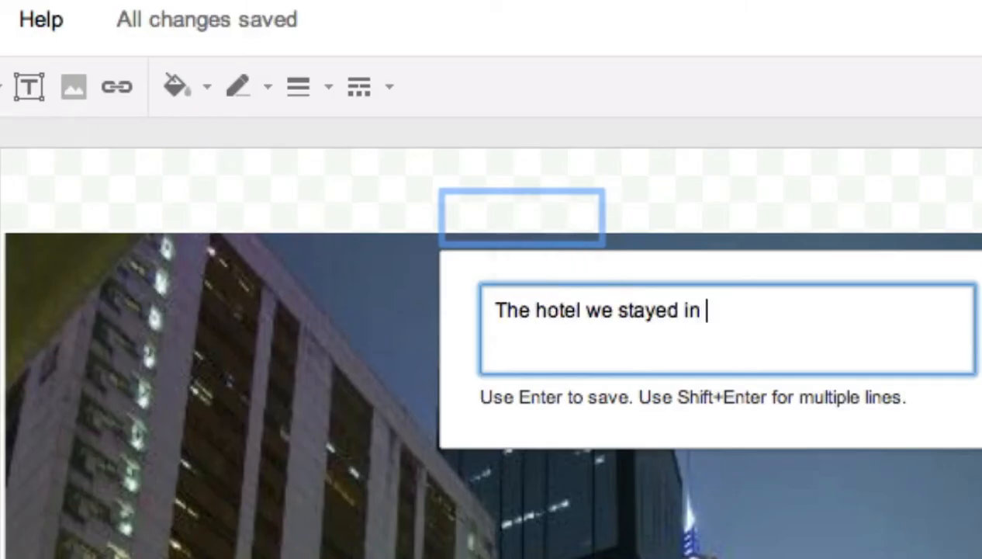
{"action": "triple_click", "coordinate": [501, 349]}
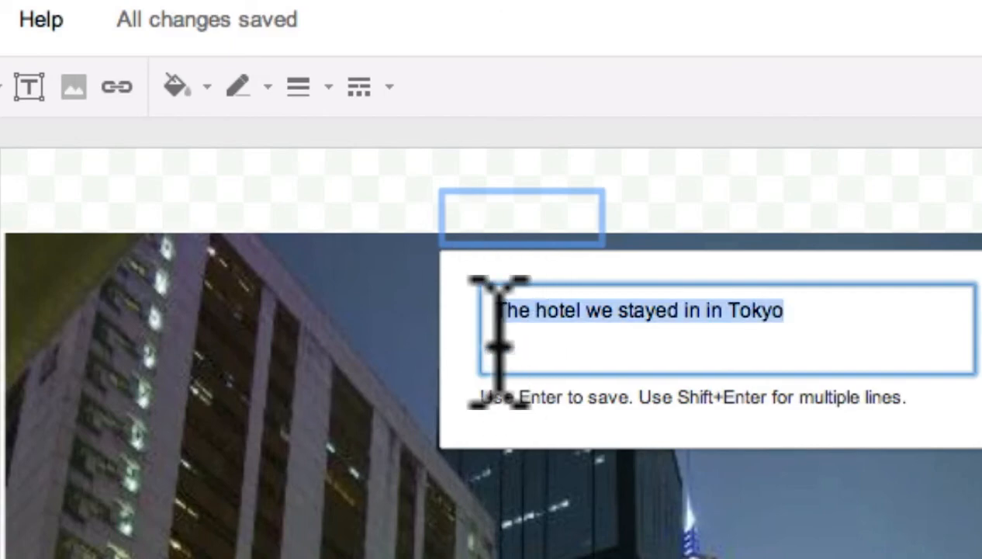
{"action": "key", "text": "Return"}
Resize the caption's text box to span the full canvas width from the canvas's upper edge.
{"action": "left_click_drag", "start_coordinate": [603, 246], "coordinate": [868, 361]}
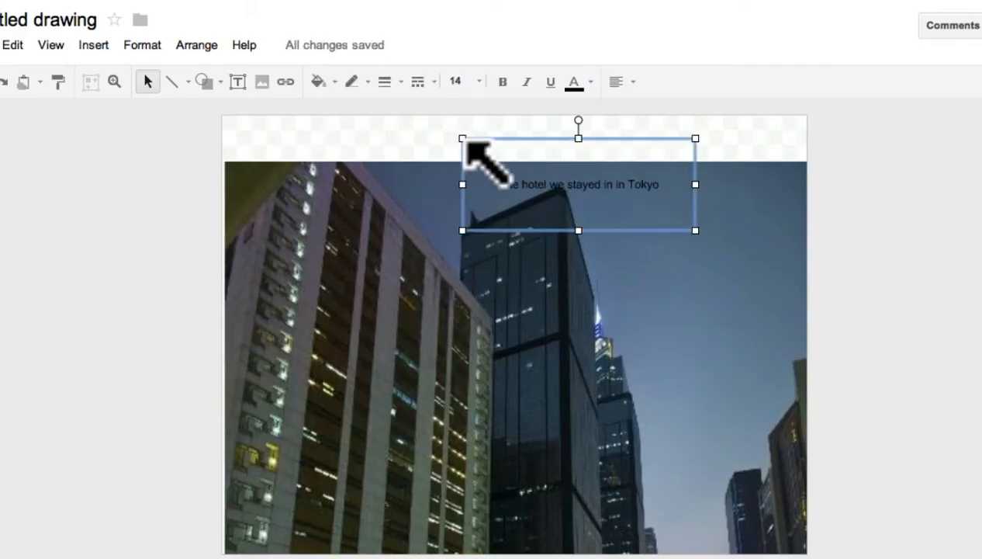
{"action": "left_click_drag", "start_coordinate": [463, 138], "coordinate": [221, 117]}
{"action": "left_click_drag", "start_coordinate": [695, 230], "coordinate": [807, 257]}
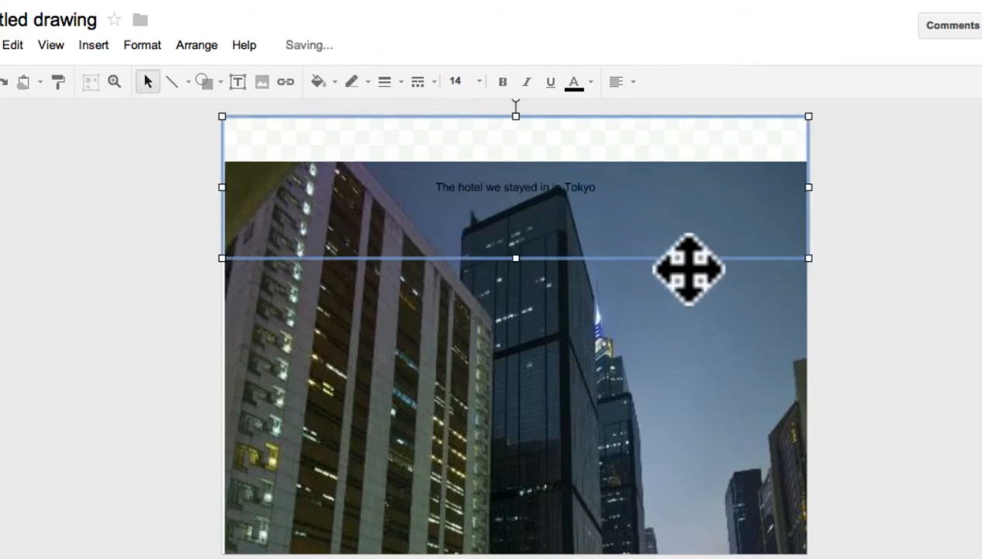
Set the caption's font size to 30 and its text colour to red.
{"action": "double_click", "coordinate": [602, 186]}
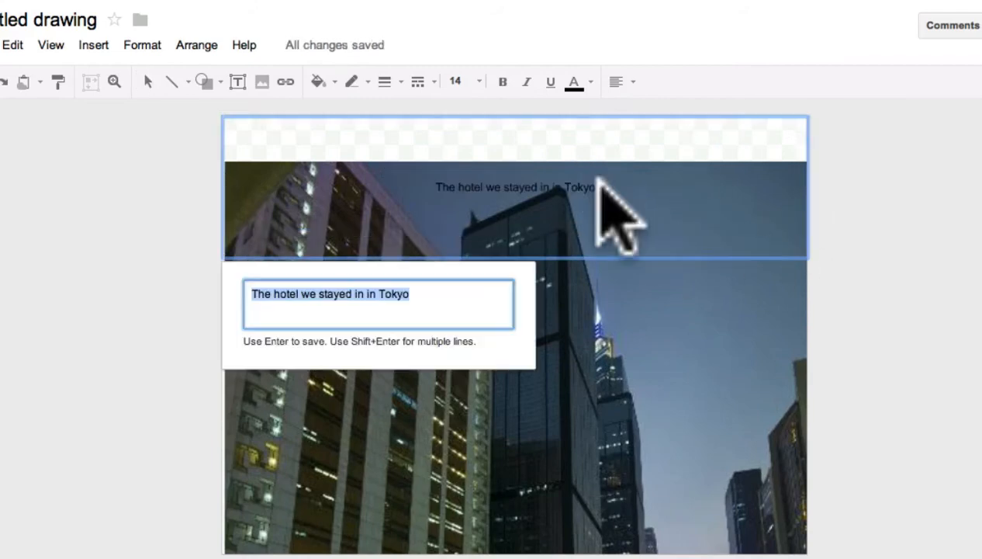
{"action": "left_click", "coordinate": [476, 82]}
{"action": "left_click", "coordinate": [474, 359]}
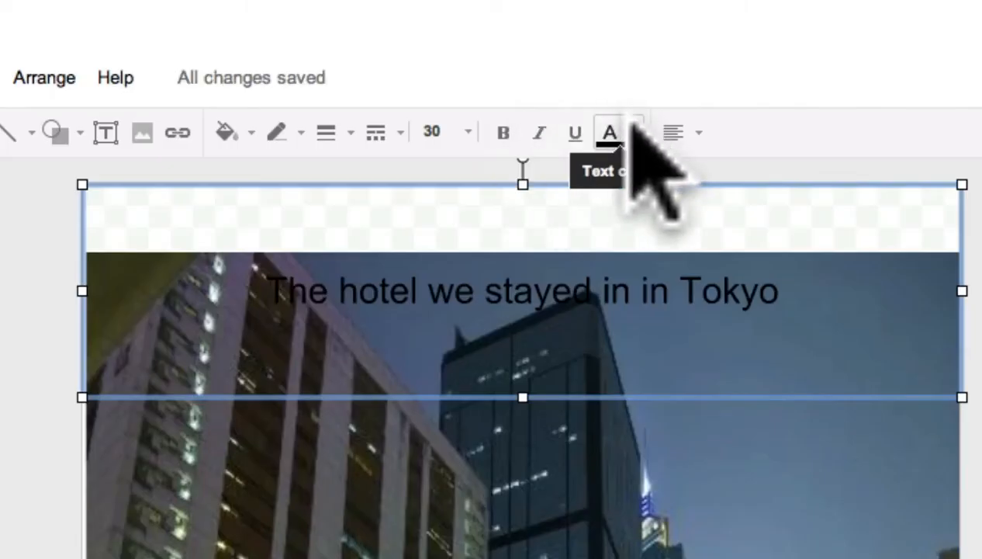
{"action": "left_click", "coordinate": [635, 131]}
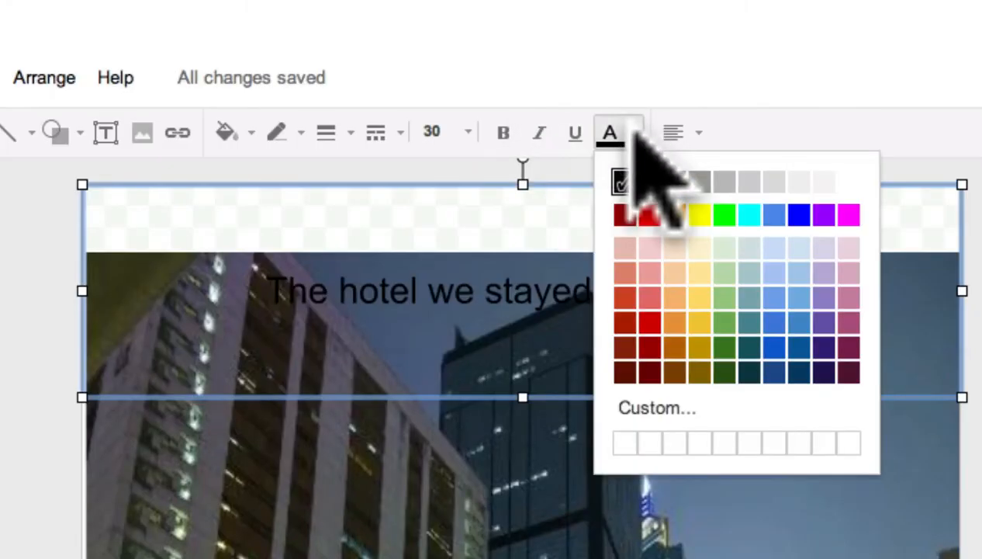
{"action": "left_click", "coordinate": [650, 215]}
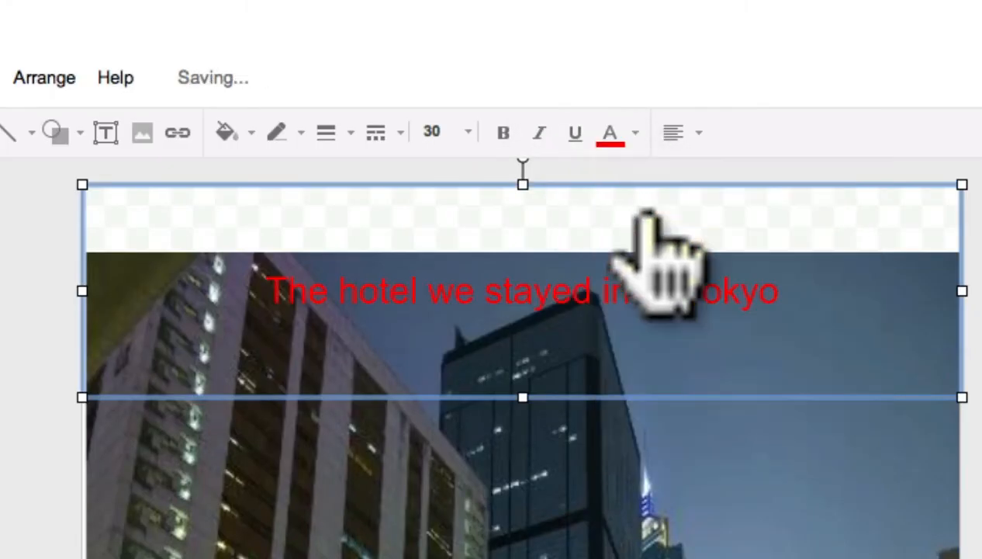
Make the hotel caption italic and bold, trying font size 48 before settling on size 36.
{"action": "left_click", "coordinate": [527, 81]}
{"action": "left_click", "coordinate": [462, 81]}
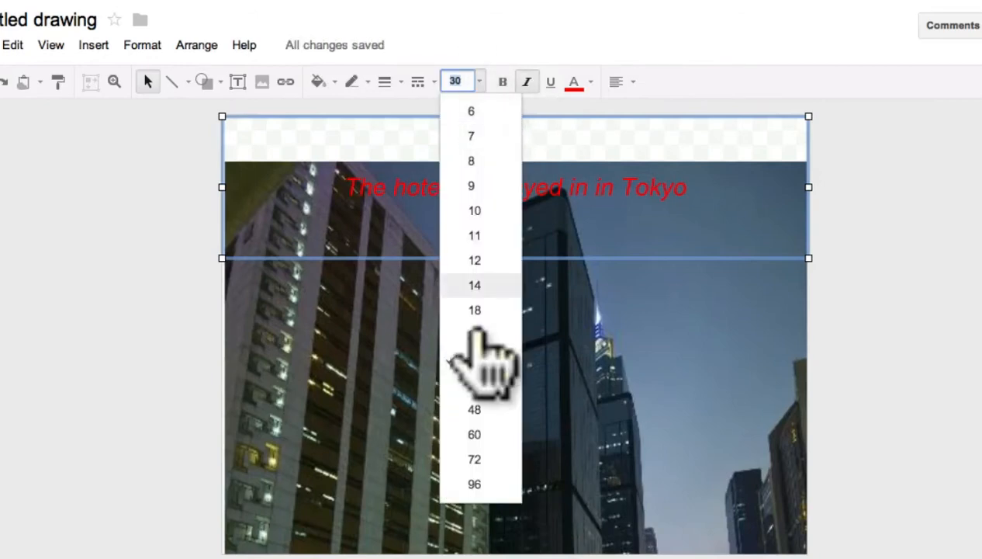
{"action": "left_click", "coordinate": [473, 407]}
{"action": "left_click", "coordinate": [503, 82]}
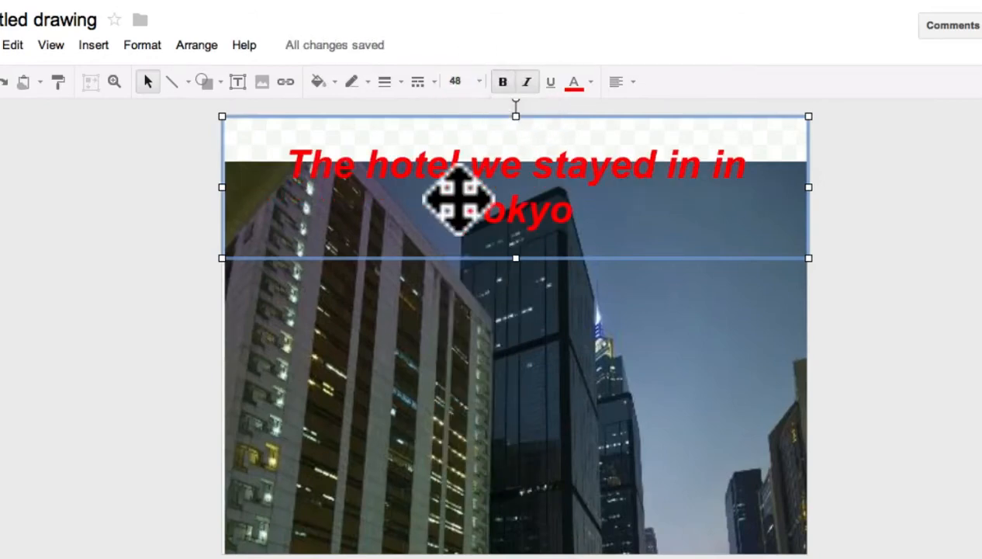
{"action": "left_click", "coordinate": [478, 81]}
{"action": "left_click", "coordinate": [474, 384]}
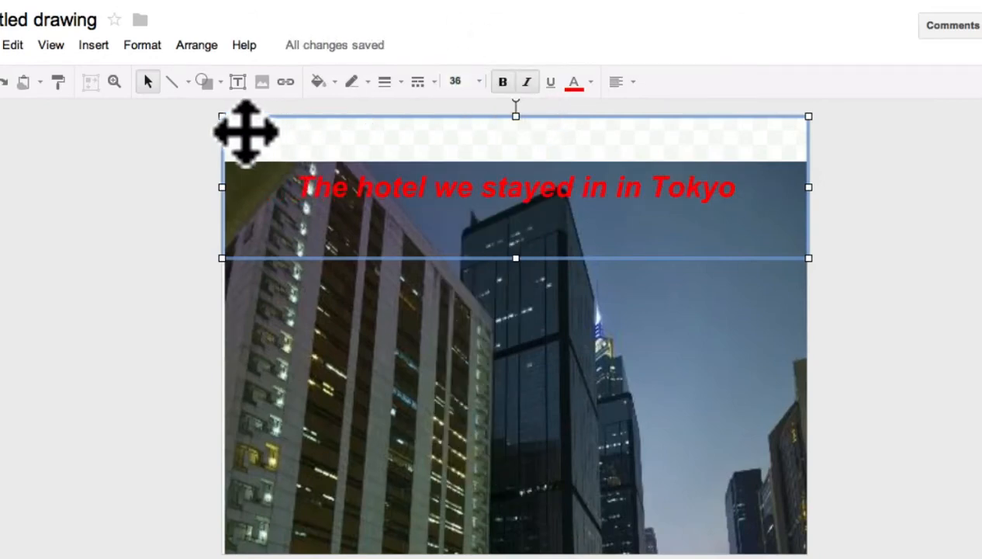
Move the city photo up to the canvas's upper edge and move the caption up with it.
{"action": "left_click_drag", "start_coordinate": [385, 257], "coordinate": [383, 256]}
{"action": "left_click_drag", "start_coordinate": [400, 332], "coordinate": [405, 288]}
{"action": "left_click", "coordinate": [500, 194]}
{"action": "left_click_drag", "start_coordinate": [501, 194], "coordinate": [501, 146]}
Enlarge the photo slightly from its lower-left corner and shrink the canvas to the photo's lower edge.
{"action": "left_click", "coordinate": [587, 370]}
{"action": "left_click_drag", "start_coordinate": [225, 508], "coordinate": [213, 515]}
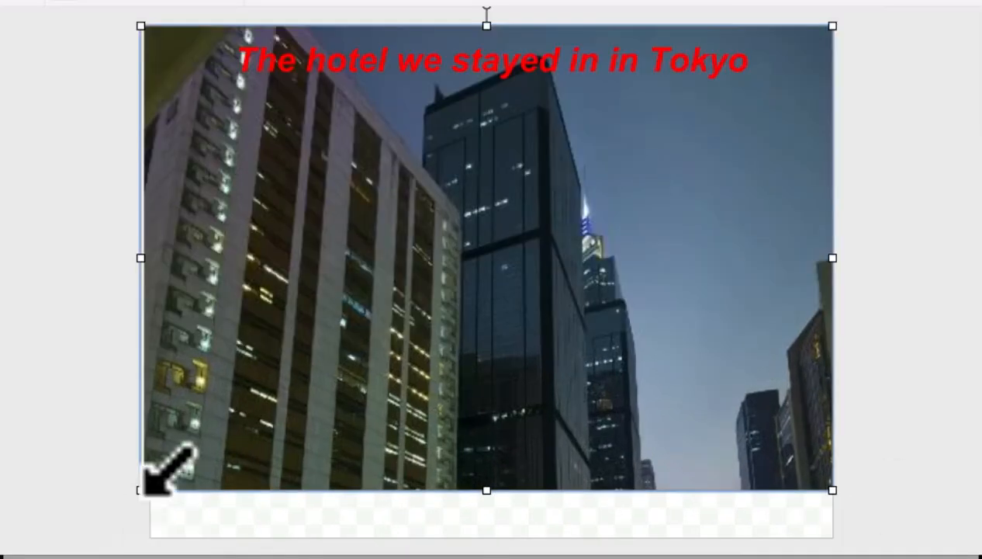
{"action": "left_click_drag", "start_coordinate": [140, 489], "coordinate": [149, 488]}
{"action": "left_click", "coordinate": [892, 390]}
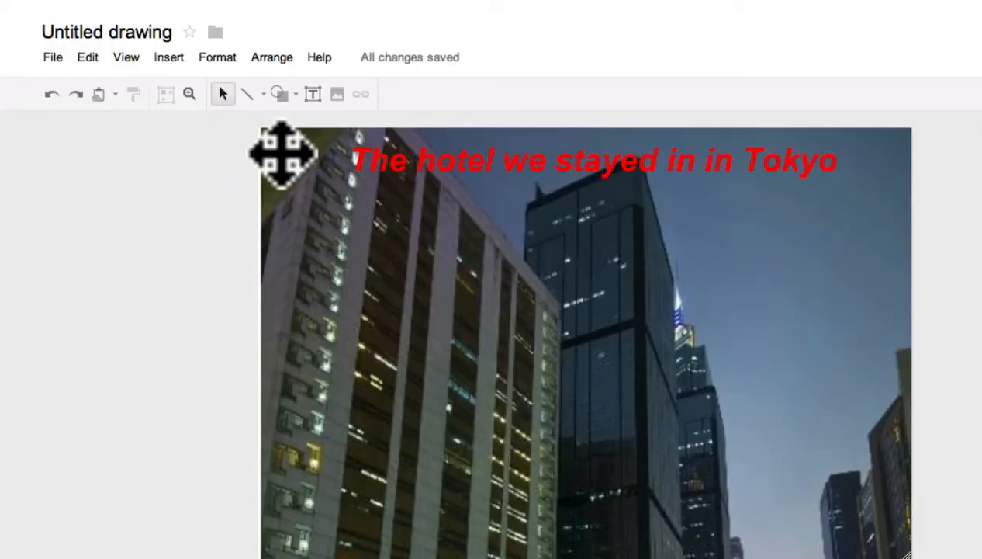
Rename the untitled drawing as "tokyo".
{"action": "left_click", "coordinate": [122, 33]}
{"action": "type", "text": "tokyo"}
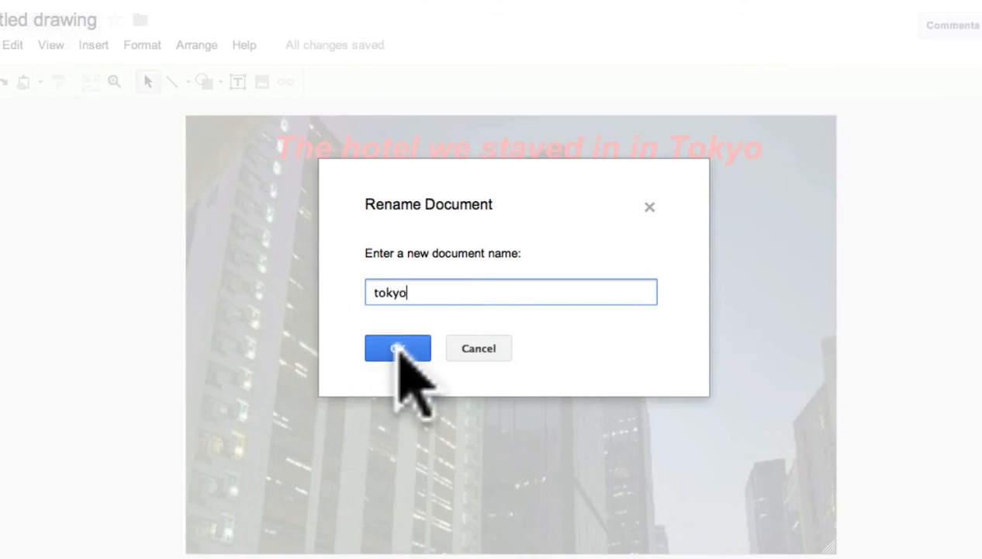
{"action": "left_click", "coordinate": [398, 348]}
Download the drawing as a JPEG image (.jpg) and return to the My Drive file list.
{"action": "left_click", "coordinate": [23, 46]}
{"action": "mouse_move", "coordinate": [105, 284]}
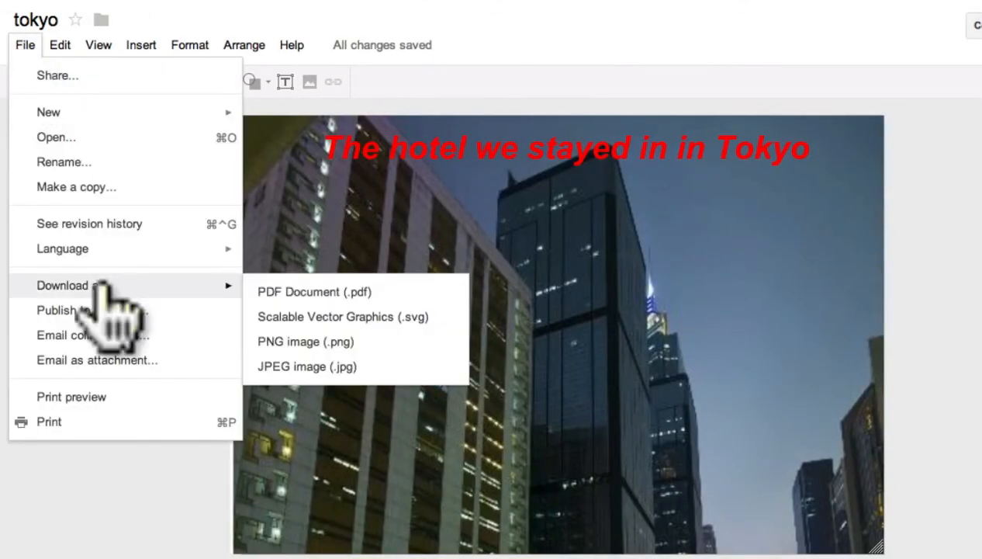
{"action": "left_click", "coordinate": [310, 366]}
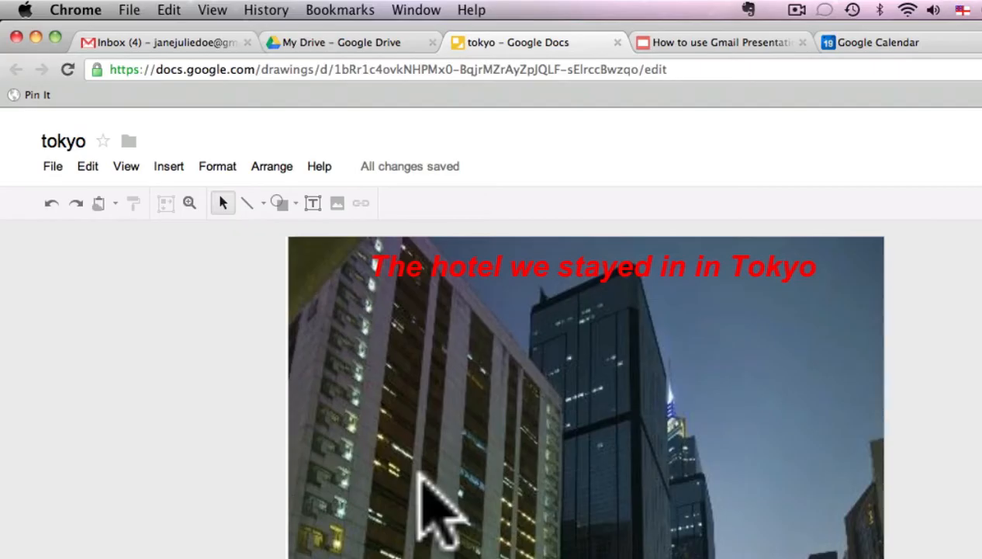
{"action": "left_click", "coordinate": [333, 45]}
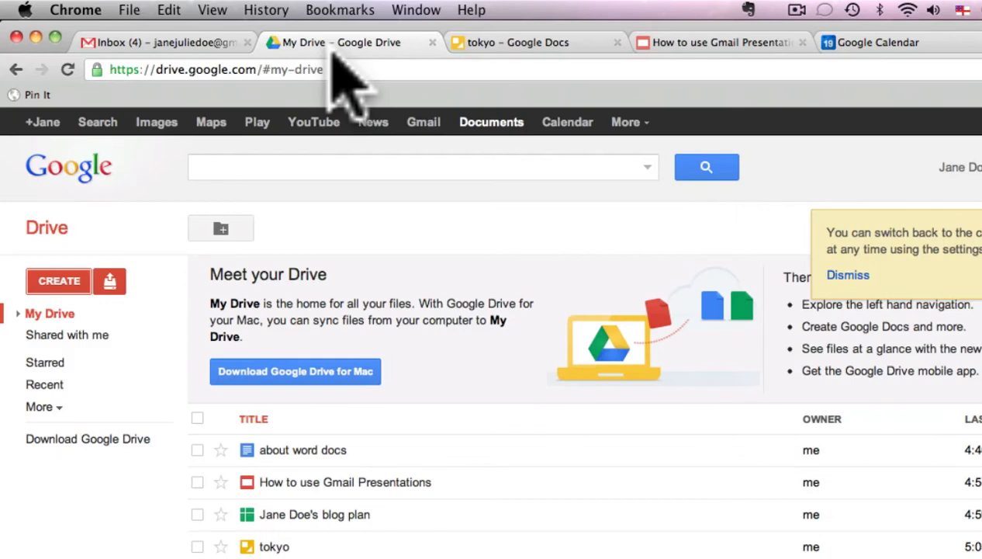